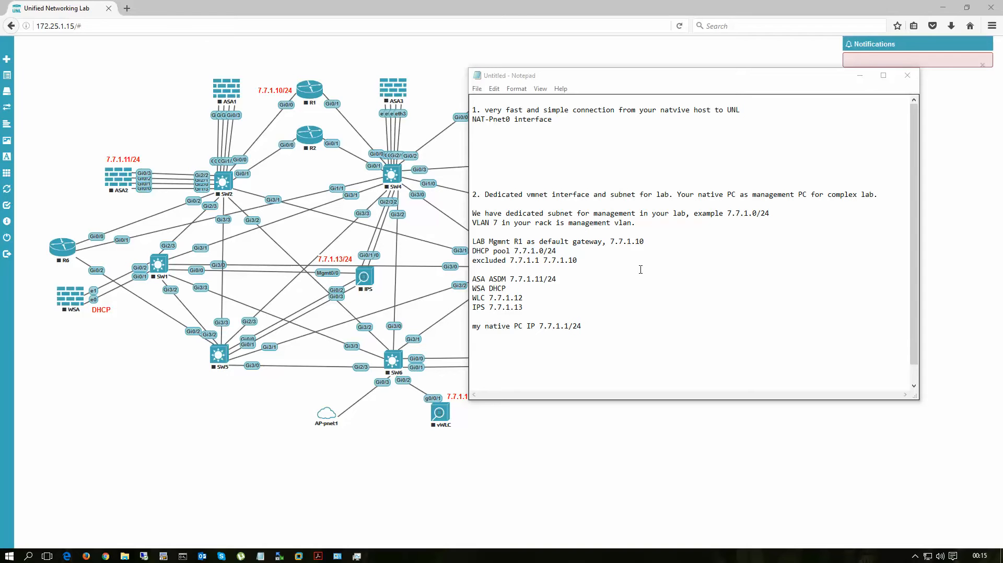
Step: Examine the lab management subnet plan in the Notepad notes, including the native PC's IP address
drag(723, 82, 777, 109)
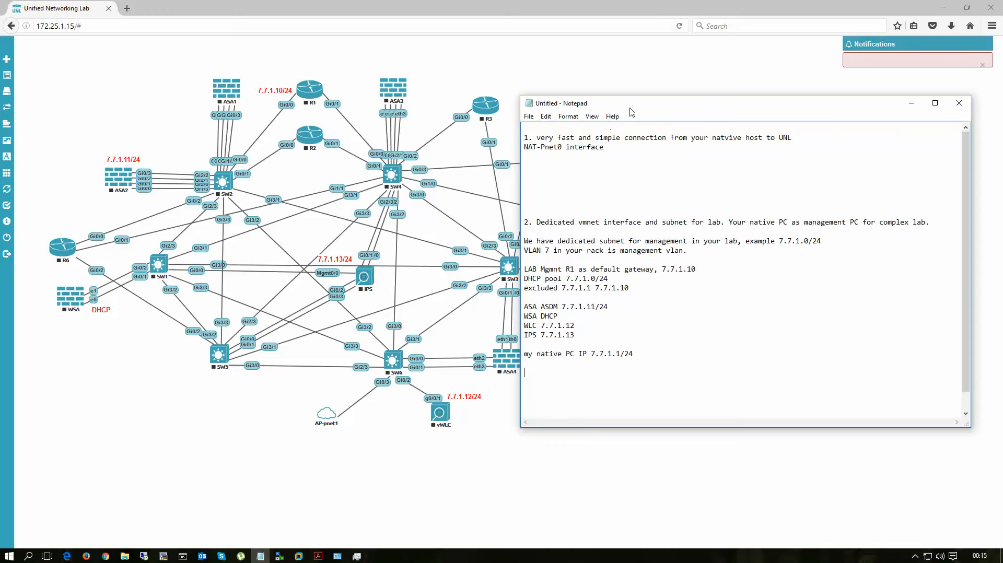
drag(650, 104, 704, 103)
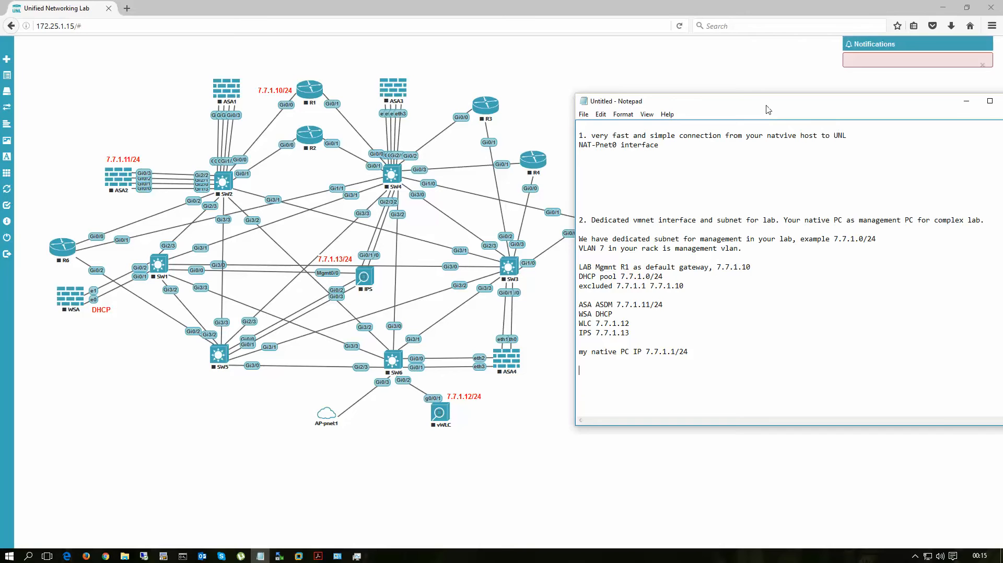
drag(768, 110, 691, 99)
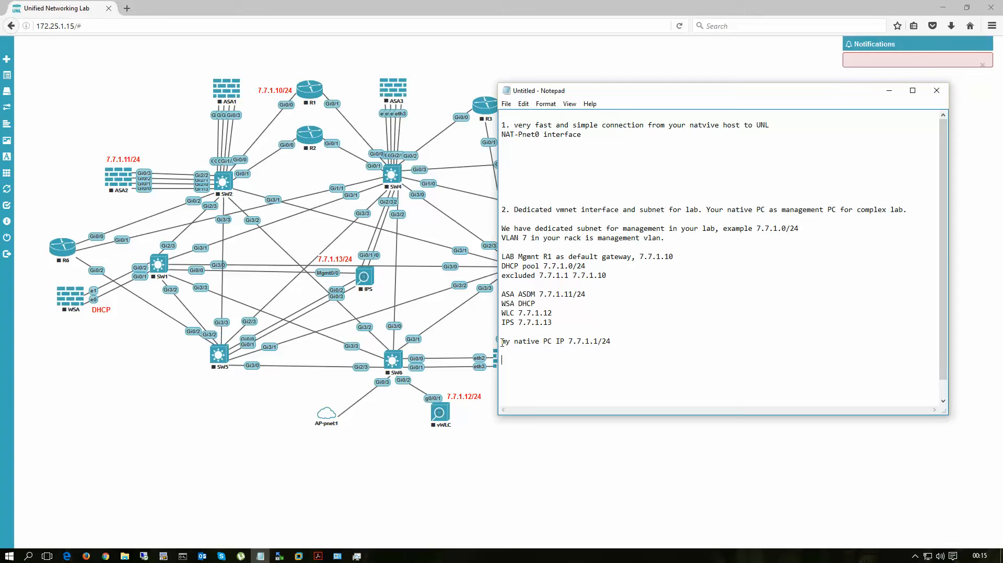
drag(502, 342, 611, 340)
click(614, 344)
click(683, 335)
Step: Switch to VMware Workstation and add VMnet2 in the Virtual Network Editor with administrator privileges
mouse_move(300, 556)
click(336, 463)
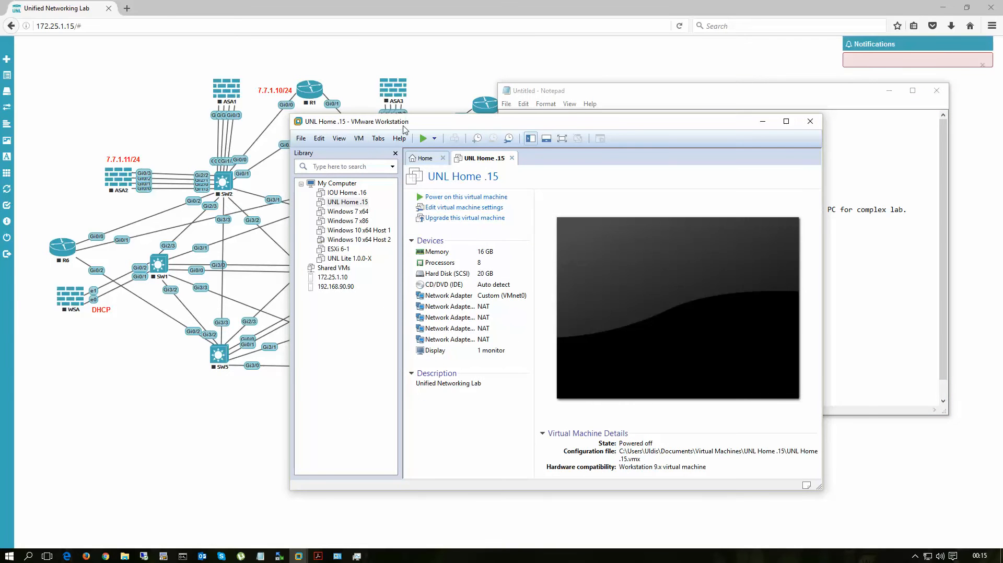
drag(402, 127, 440, 74)
click(356, 86)
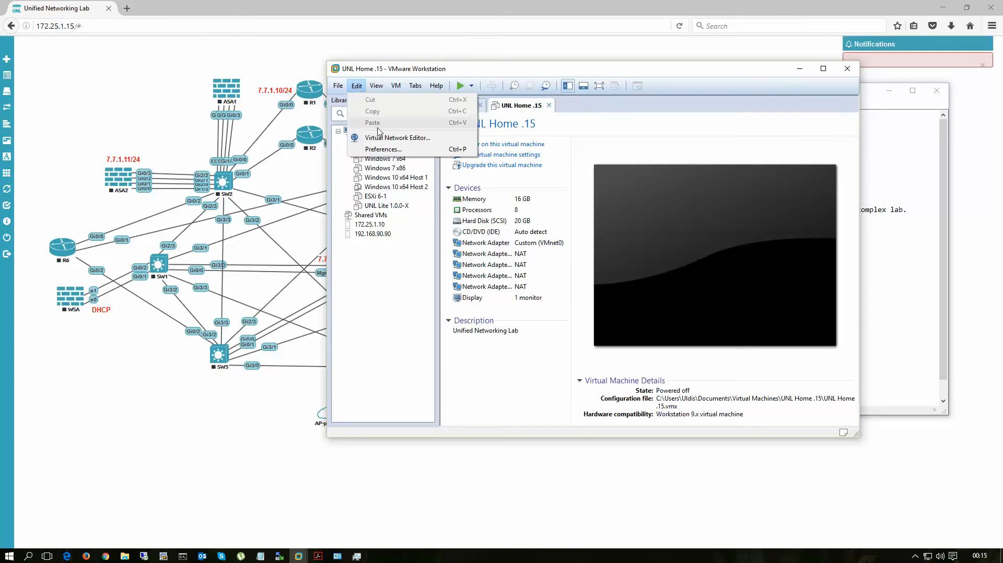
click(382, 138)
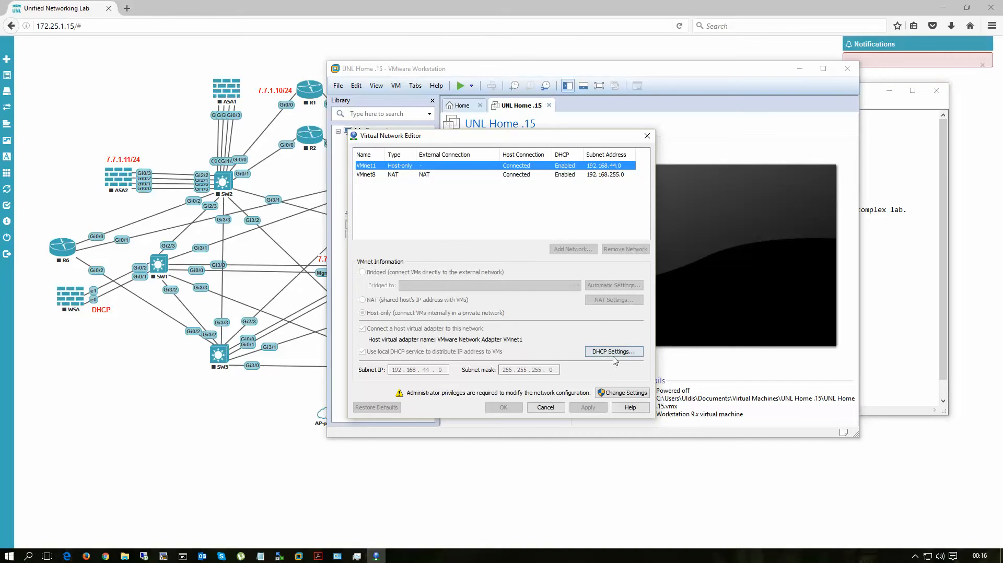
click(620, 395)
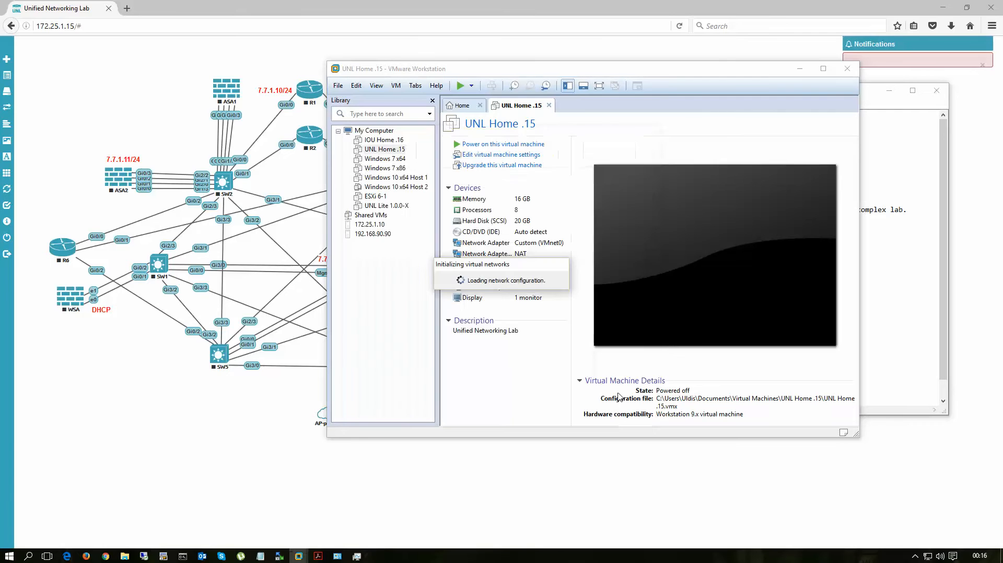
click(569, 256)
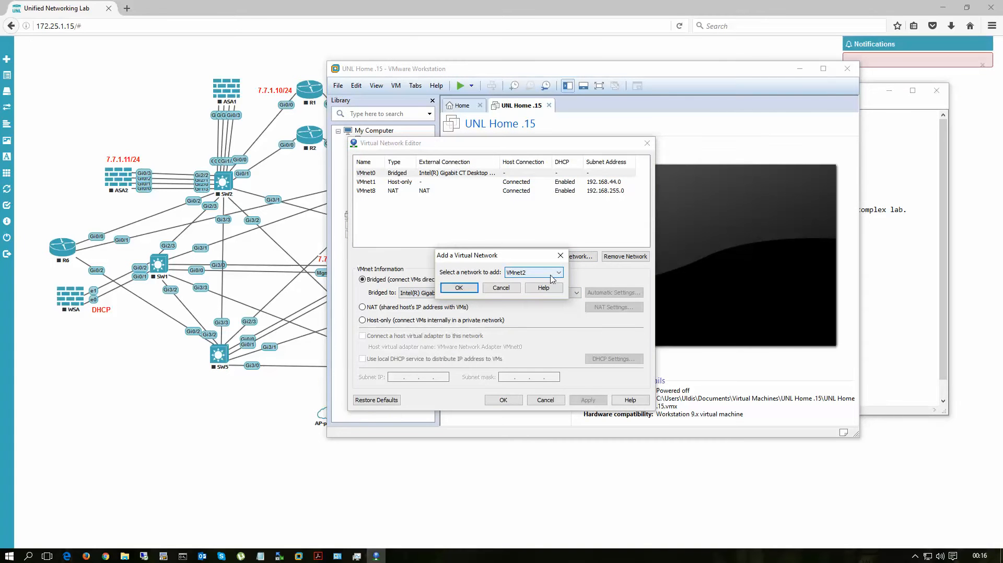
click(459, 288)
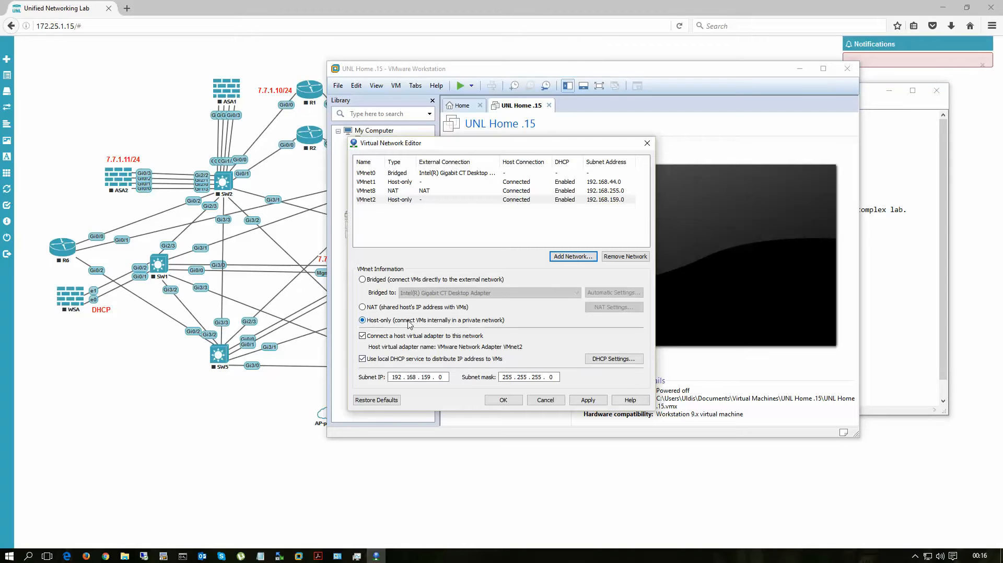
Step: Disable the local DHCP service on VMnet2, set its subnet IP to 7.7.1.0 and save the network configuration
click(362, 359)
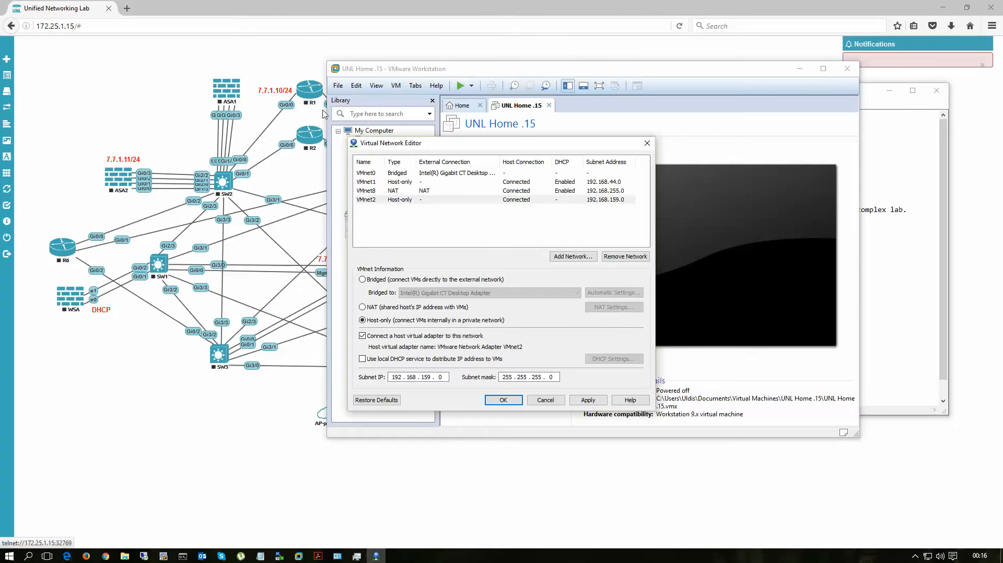
double_click(398, 377)
text(7)
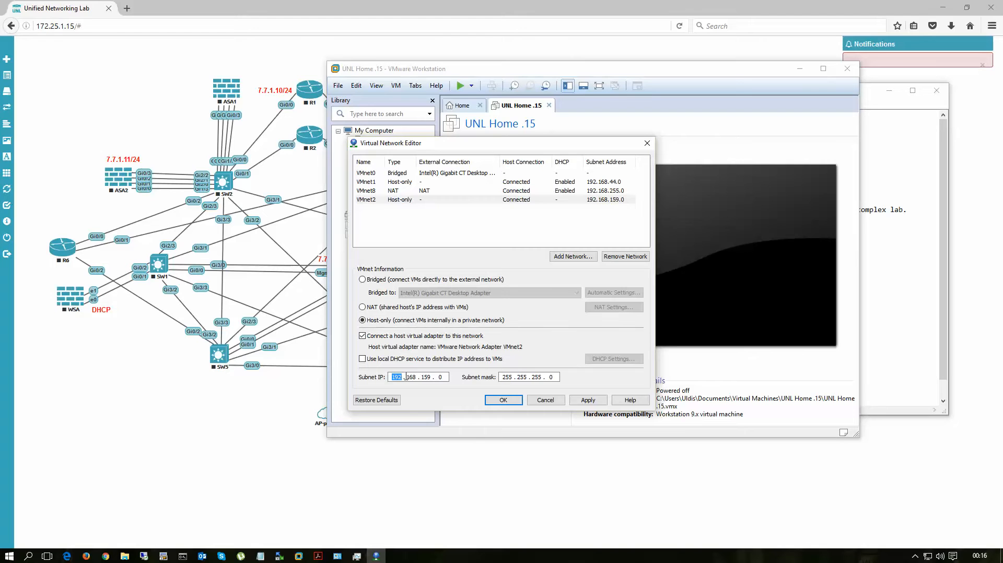
double_click(417, 375)
text(7)
double_click(427, 377)
text(1)
click(587, 401)
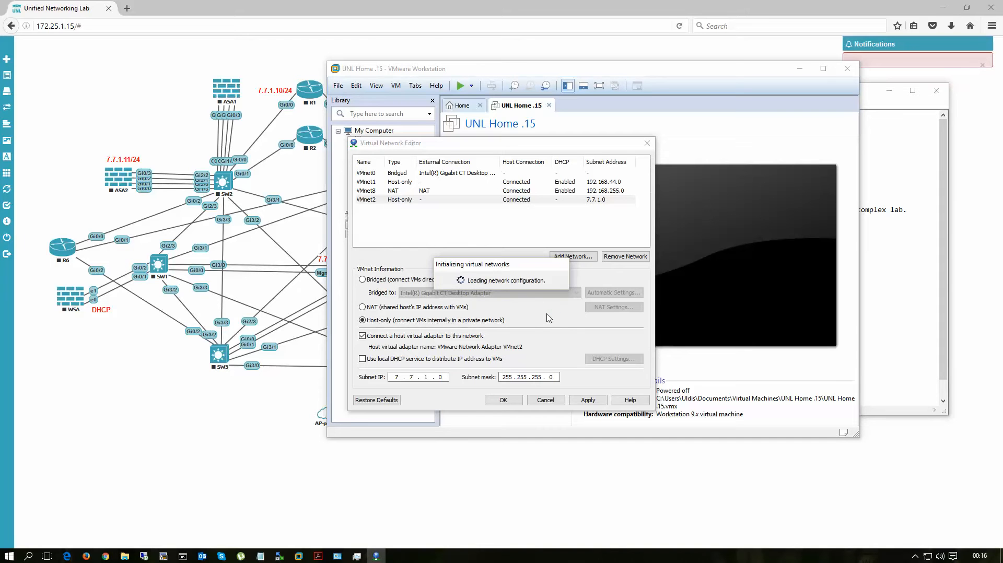
click(509, 401)
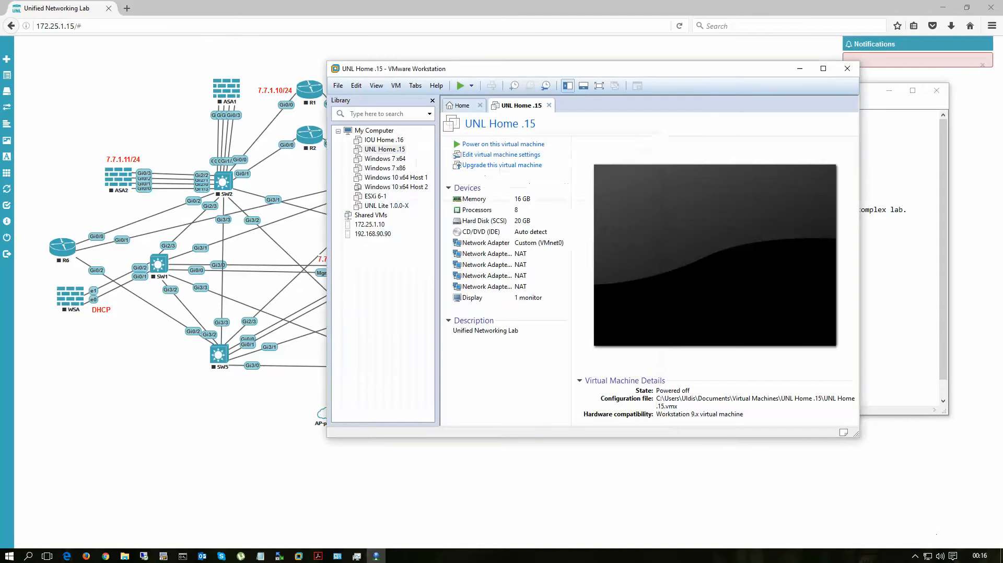
Step: Open the Windows host's network connections and select the VMware Network Adapter VMnet2
right_click(928, 559)
click(912, 542)
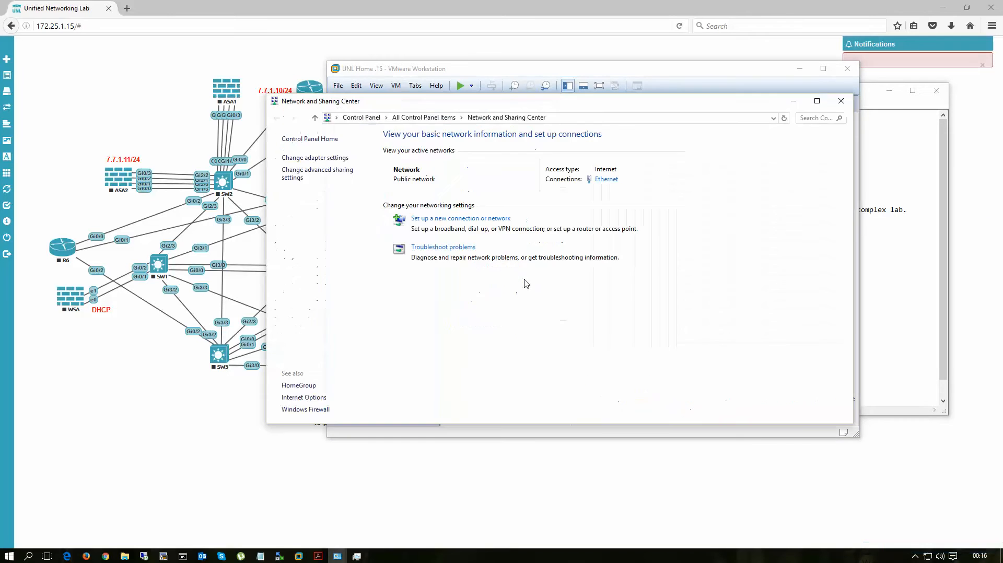
click(322, 159)
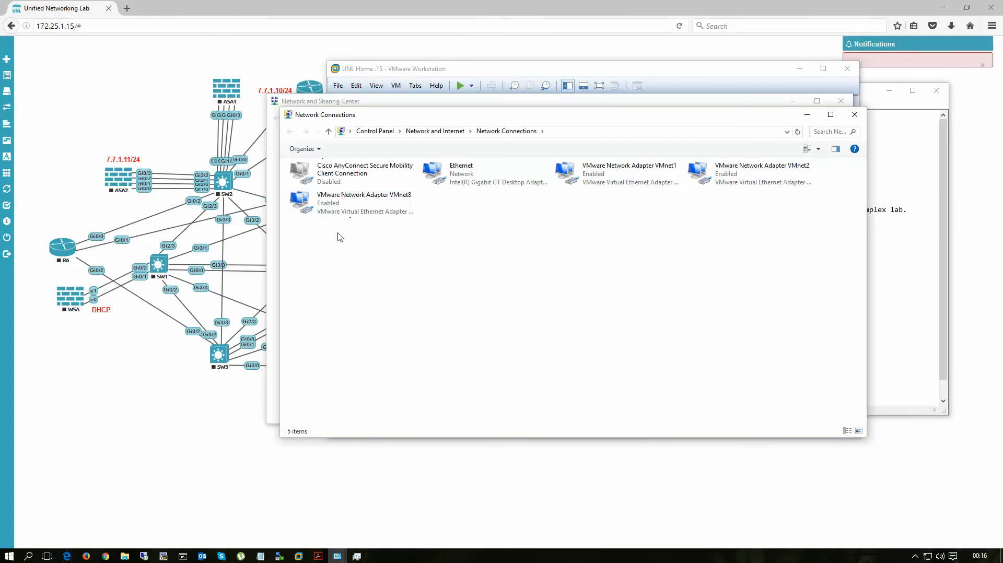
click(731, 178)
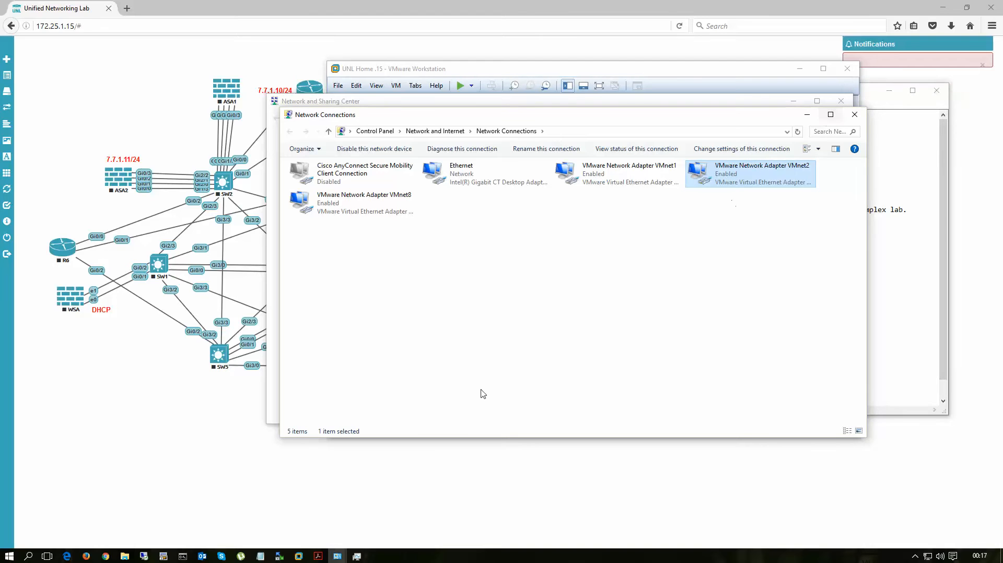
Step: Run ipconfig in the Command Prompt and check the VMnet2 adapter's IPv4 address and default gateway
click(182, 556)
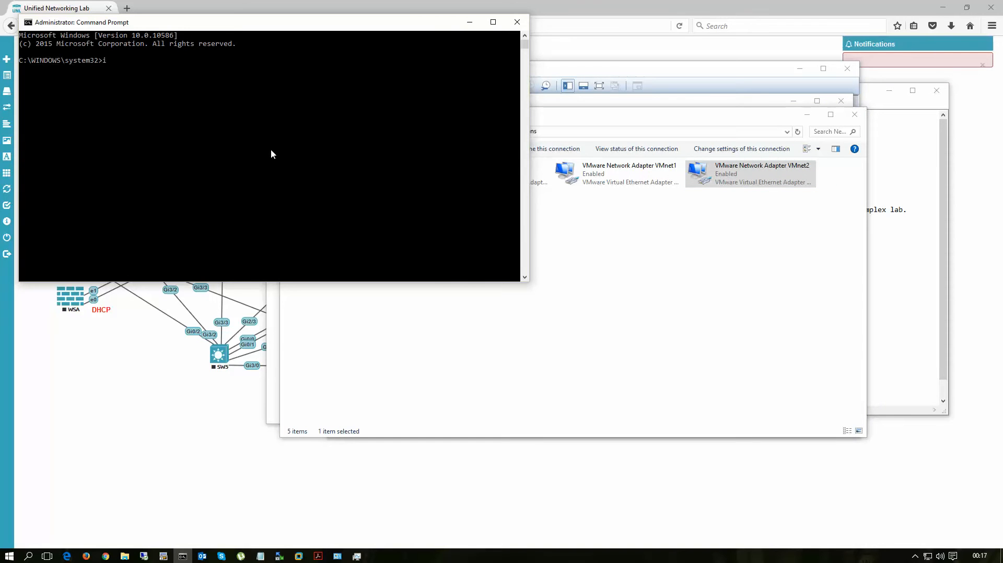
text(ipconfig)
key(Return)
scroll(323, 137, up, 10)
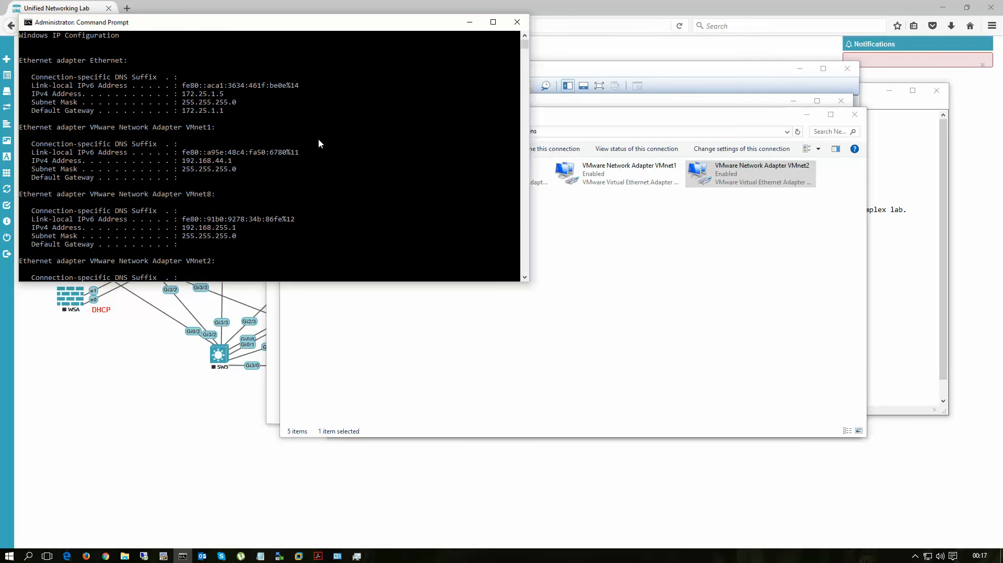
scroll(319, 139, down, 4)
drag(158, 160, 210, 196)
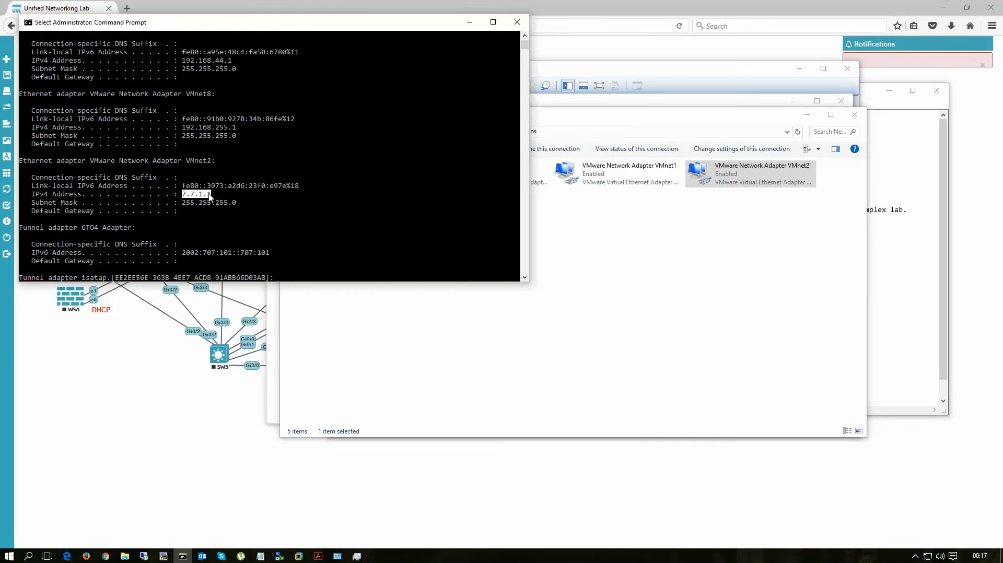
drag(32, 210, 235, 217)
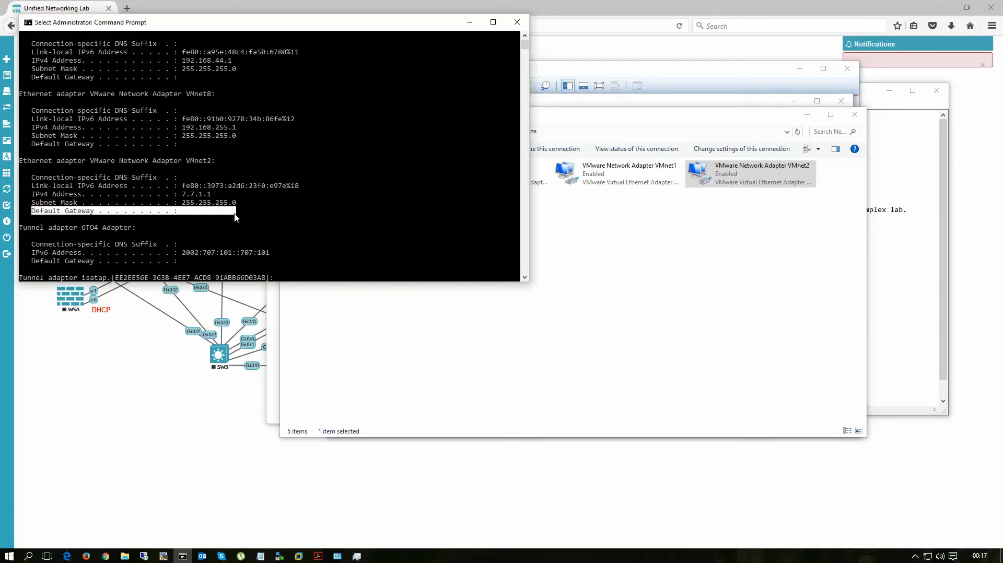
Step: Compare the Ethernet adapter's default gateway with the VMnet2 adapter's address settings in the ipconfig output
click(235, 218)
scroll(277, 199, up, 4)
drag(183, 111, 227, 114)
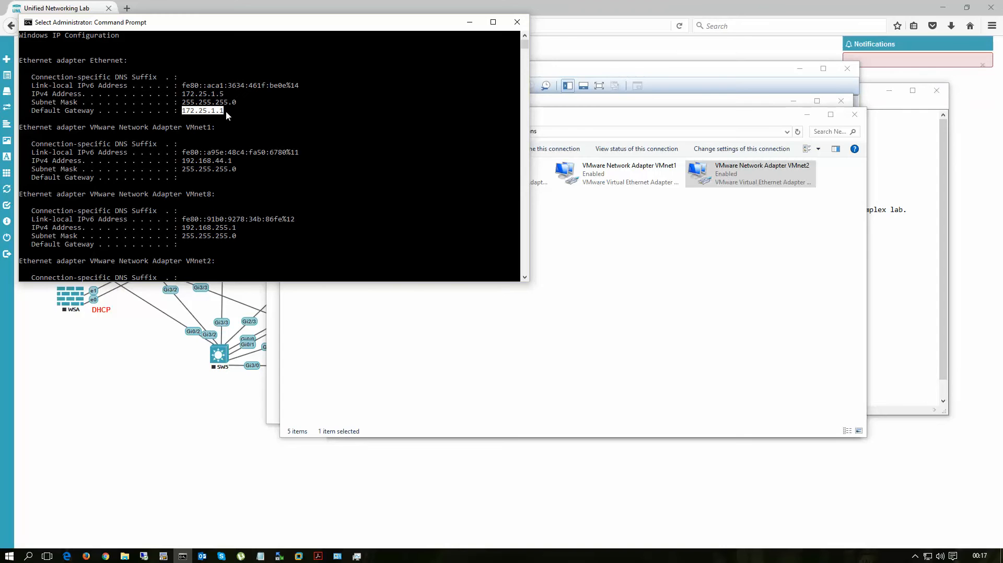
scroll(309, 154, down, 6)
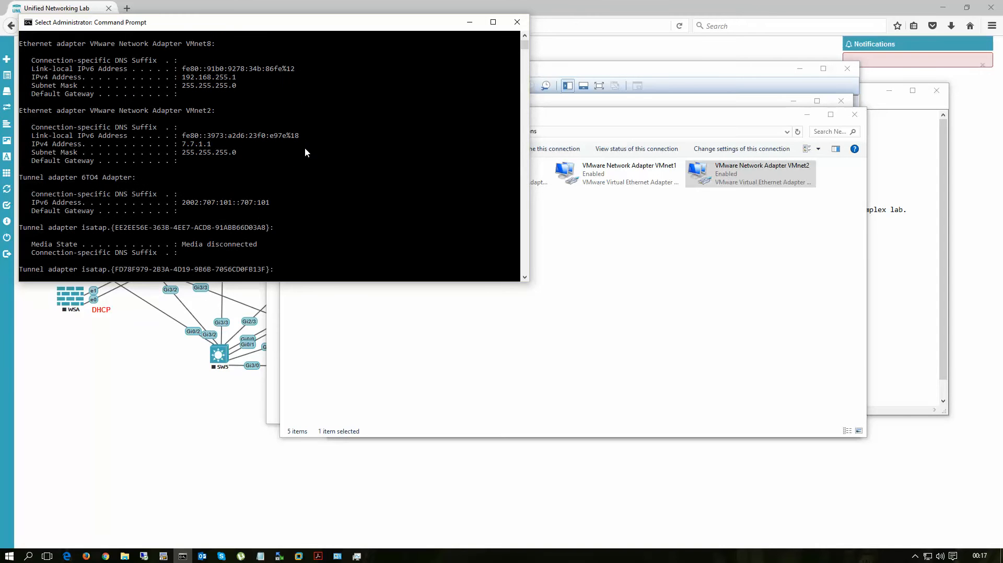
drag(182, 145, 238, 154)
scroll(282, 186, down, 1)
scroll(282, 186, up, 1)
click(246, 154)
drag(184, 145, 210, 147)
Step: Minimize the Command Prompt and close the Network Connections and Network and Sharing Center windows
click(470, 22)
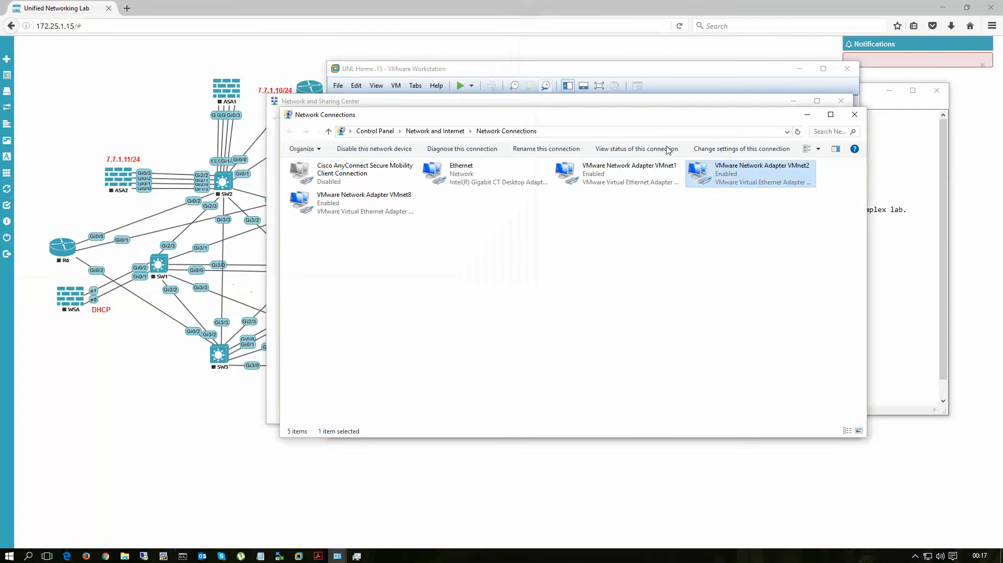
click(855, 115)
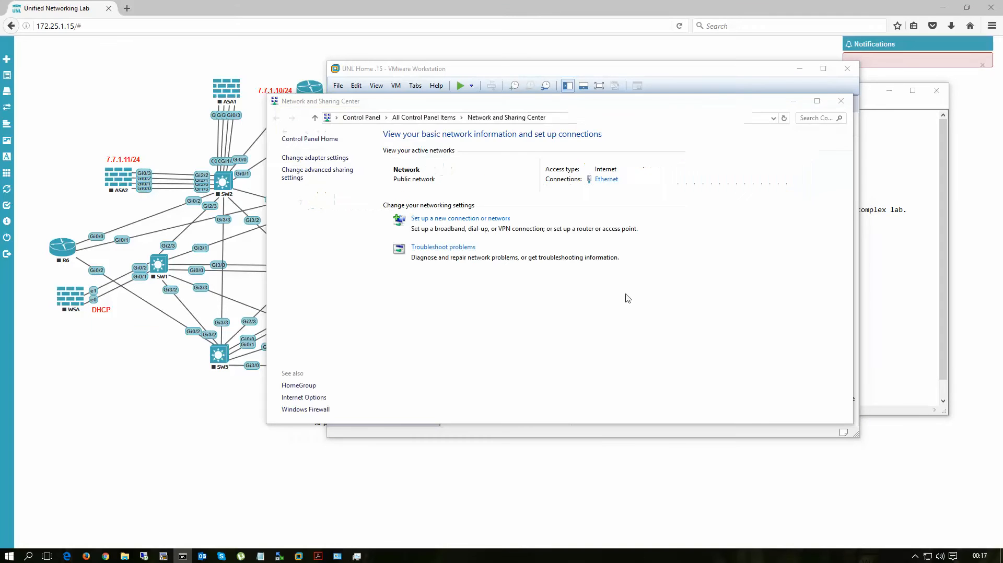
click(841, 106)
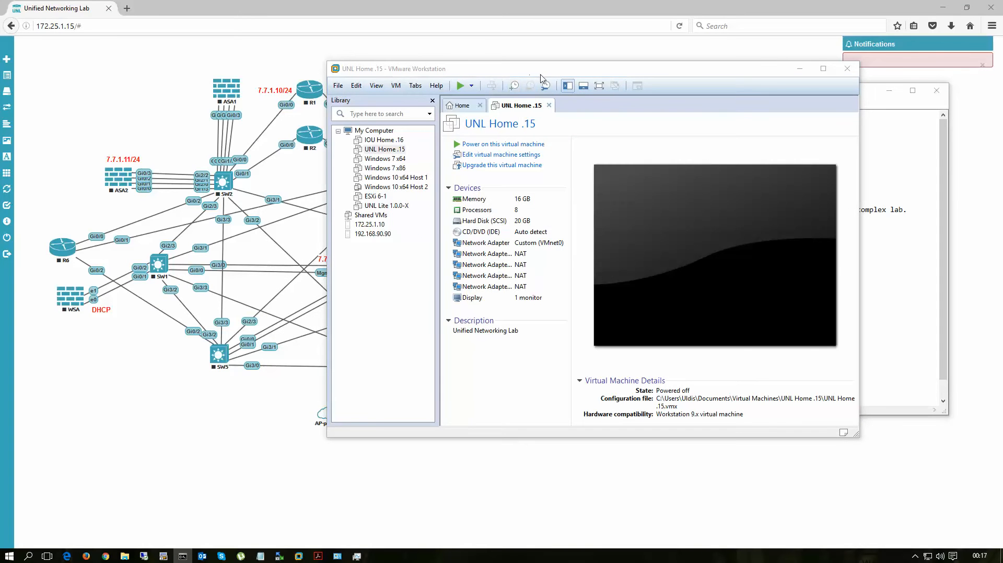
Step: Assign Network Adapter 2 of the UNL Home .15 virtual machine to the custom network VMnet2 (Host-only)
drag(544, 76, 485, 72)
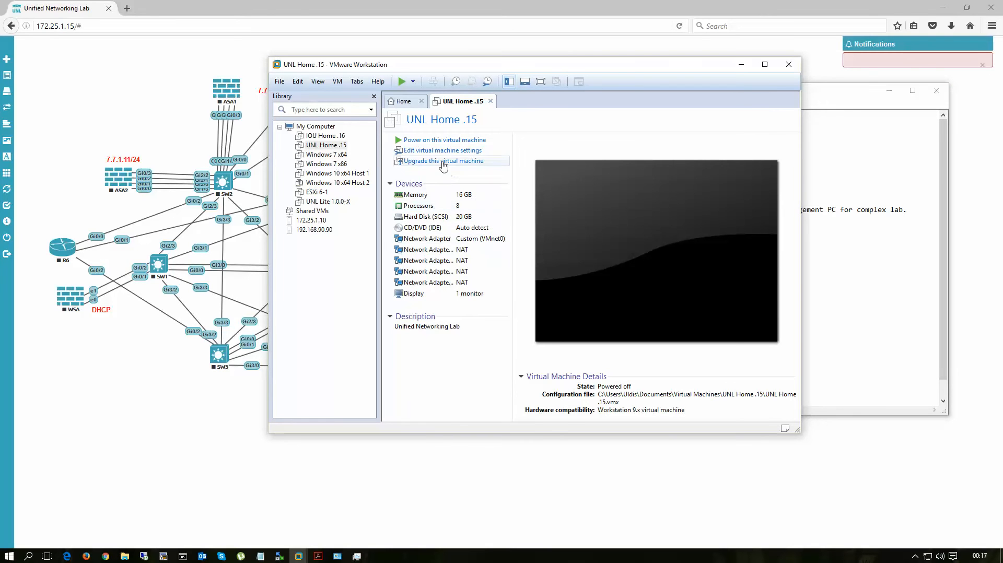
click(433, 151)
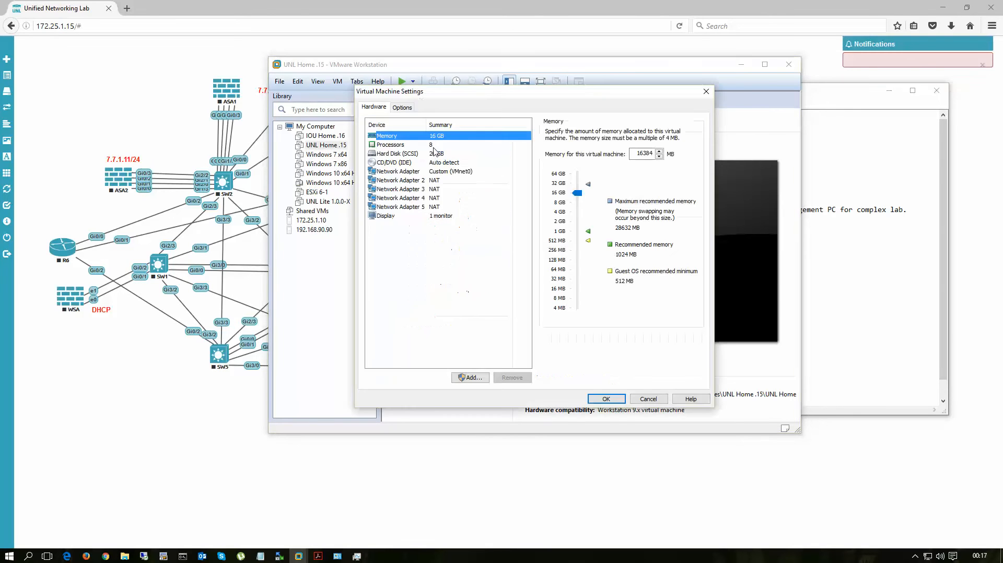
click(405, 173)
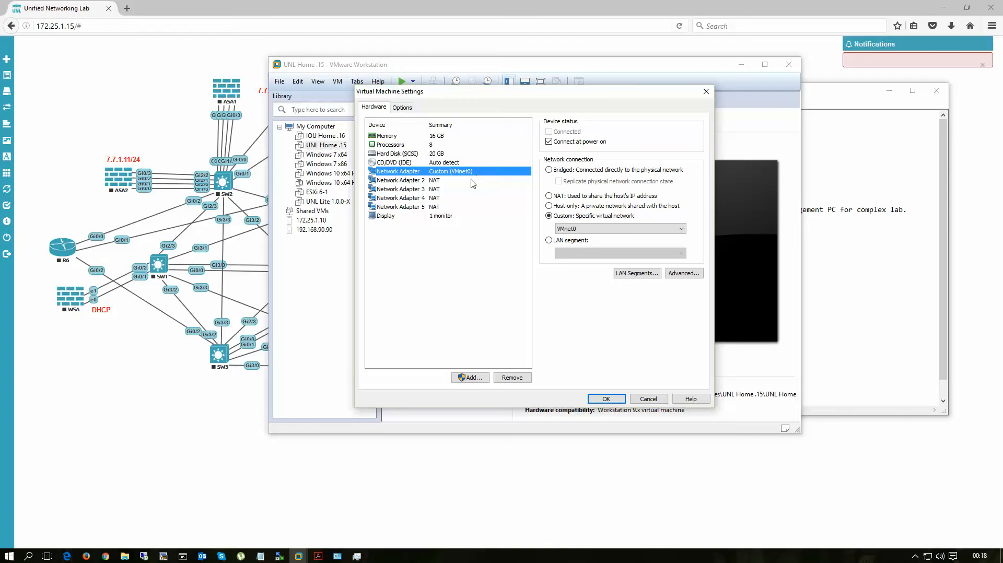
click(413, 183)
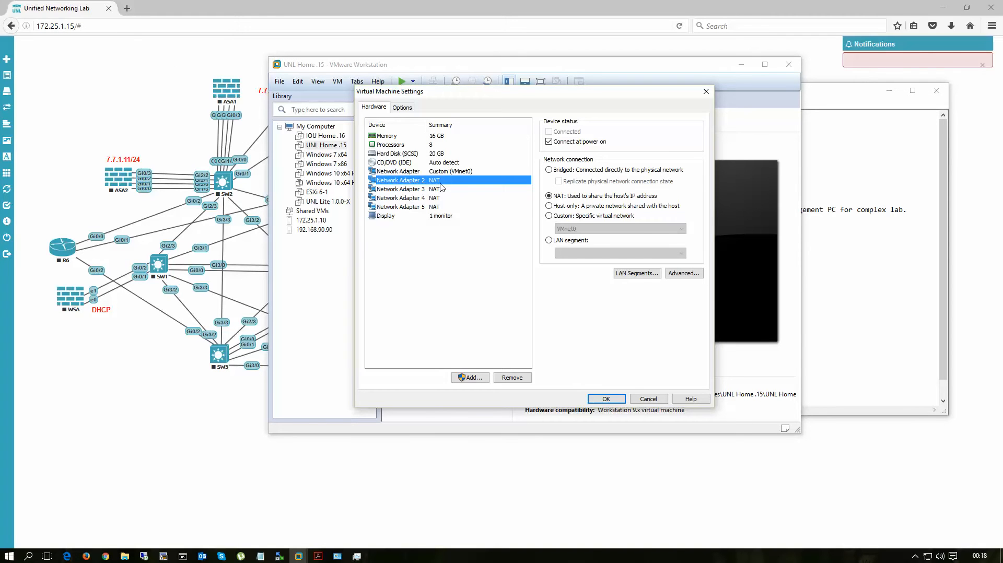
click(549, 216)
click(618, 228)
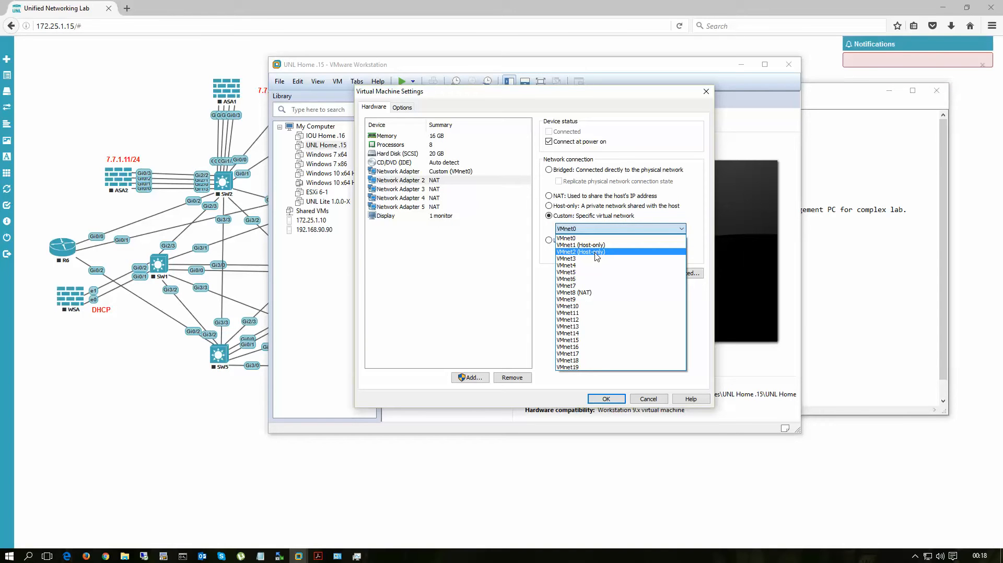
click(596, 253)
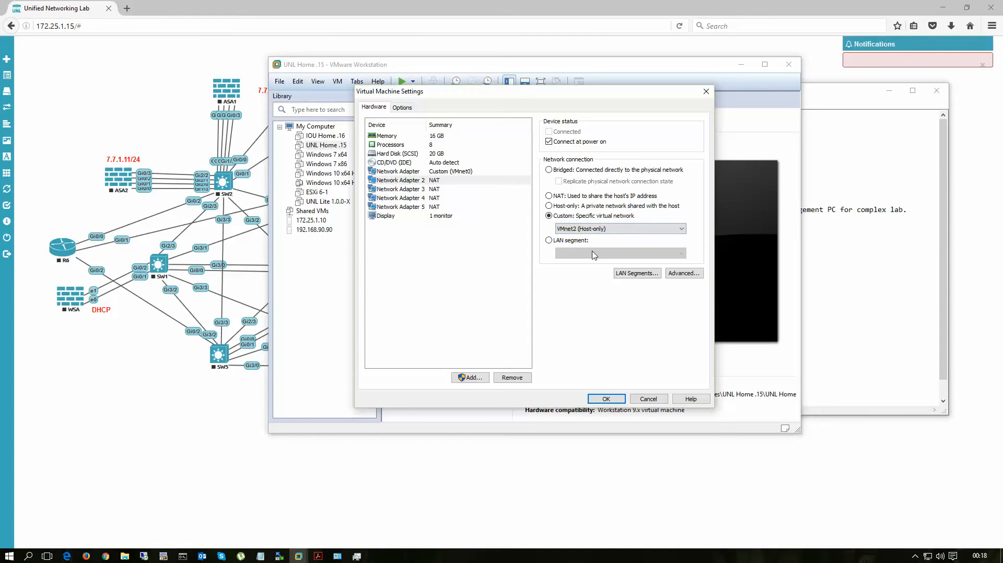
click(611, 399)
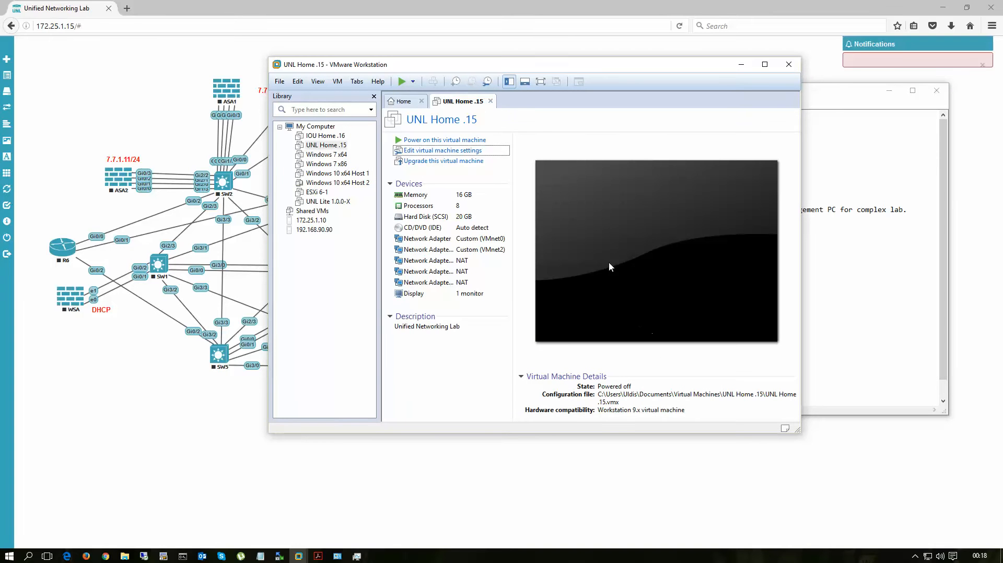
Step: Power on the UNL Home .15 virtual machine and return to the Notepad notes beside the lab topology
click(437, 141)
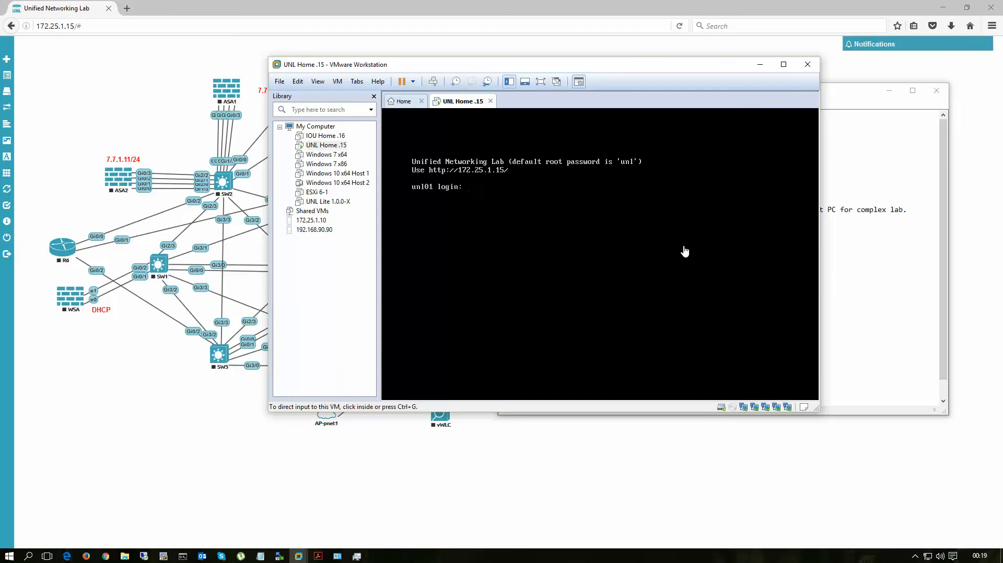
click(759, 69)
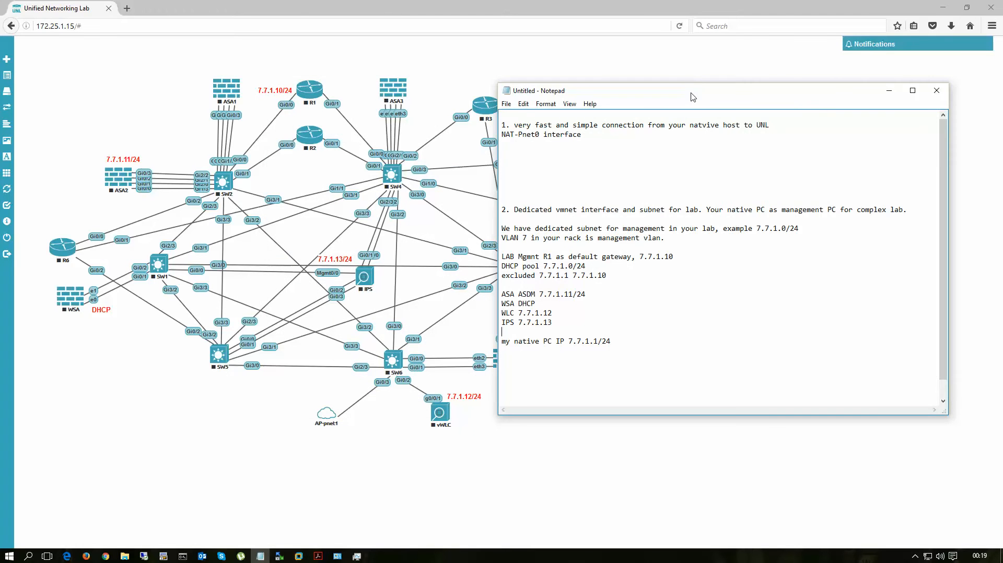
drag(692, 96, 709, 80)
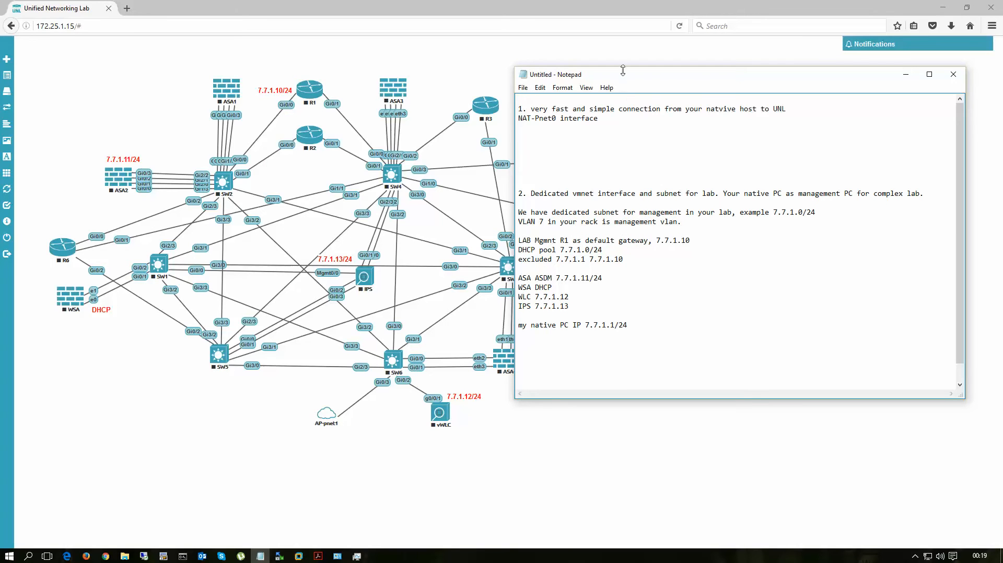
Step: Start nodes SW2, SW1, SW6, R1 and ASA2 together as one group in the lab topology
drag(634, 79, 705, 85)
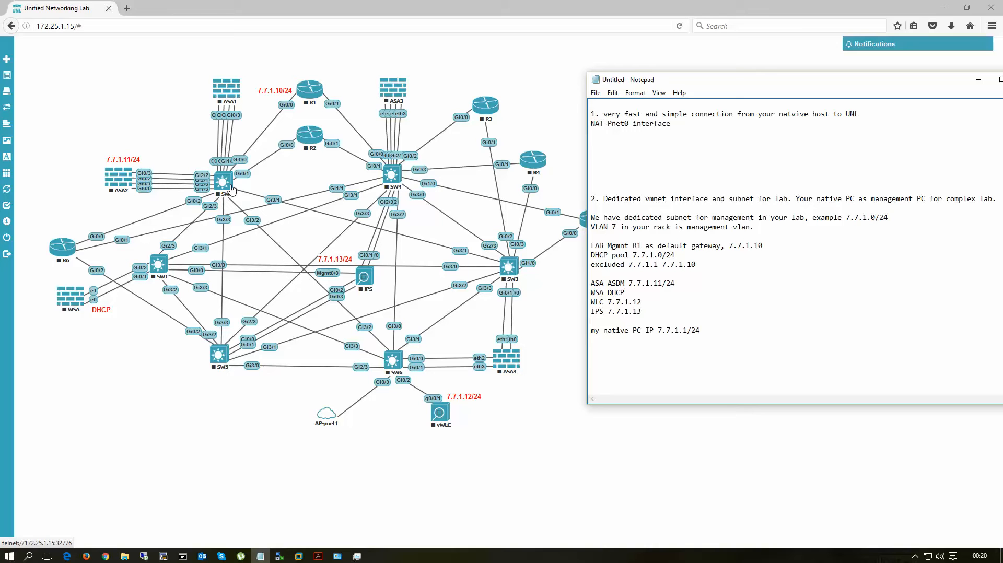
mouse_move(38, 153)
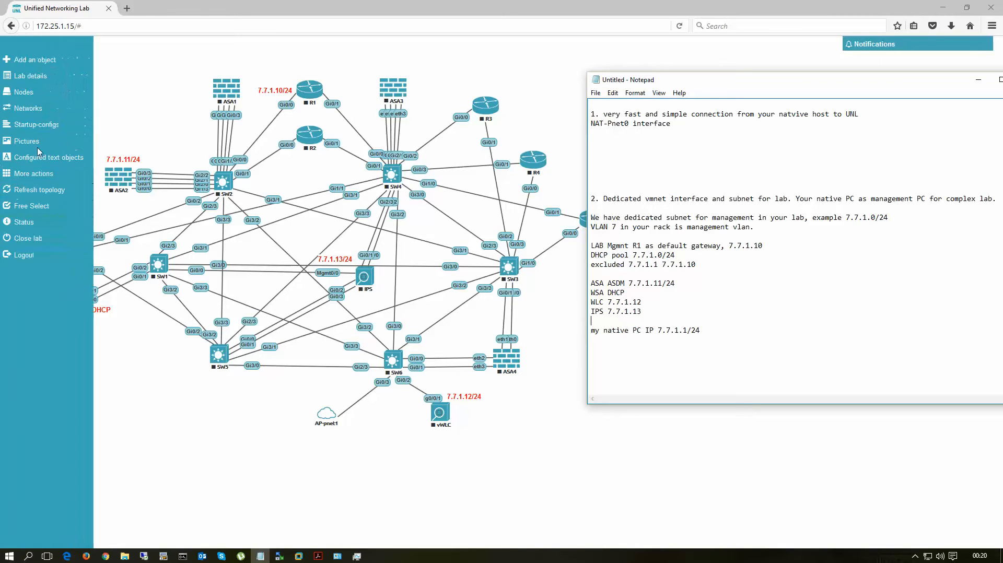
click(29, 208)
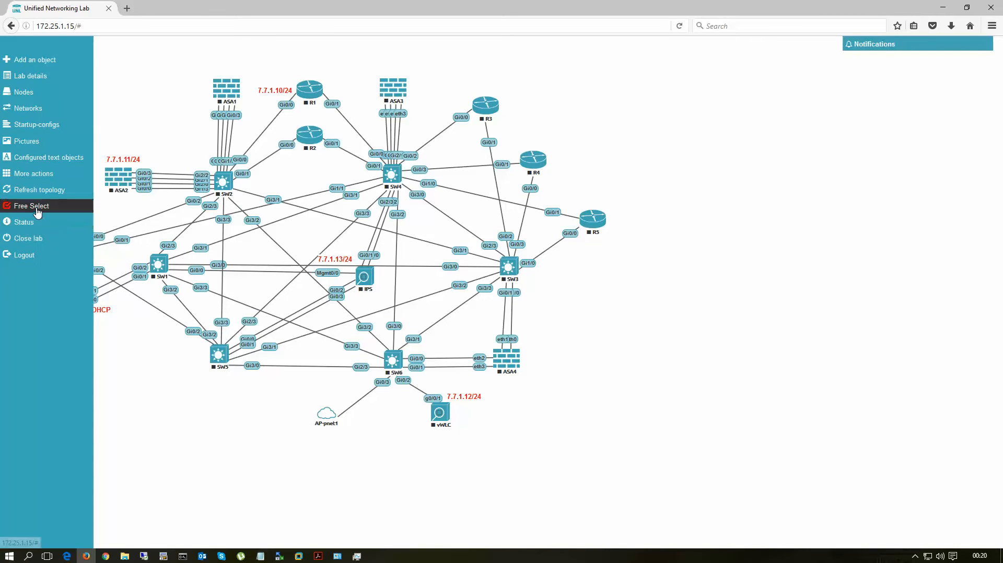
click(223, 183)
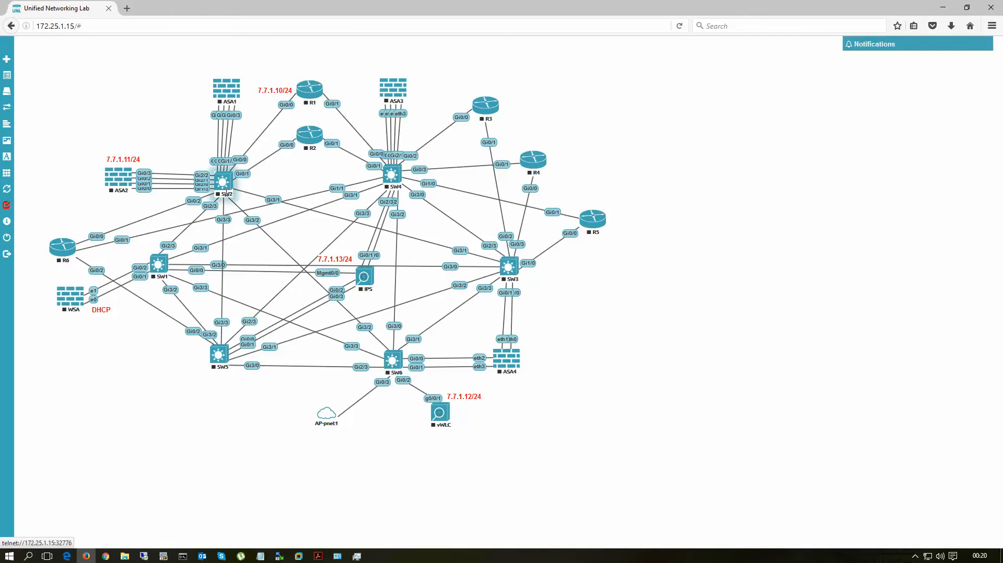
click(158, 265)
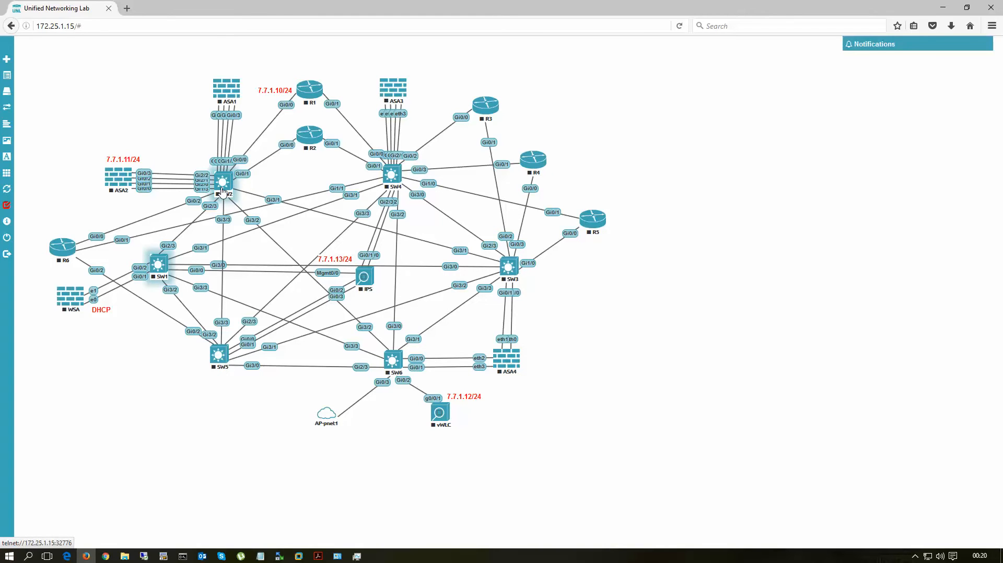
click(395, 361)
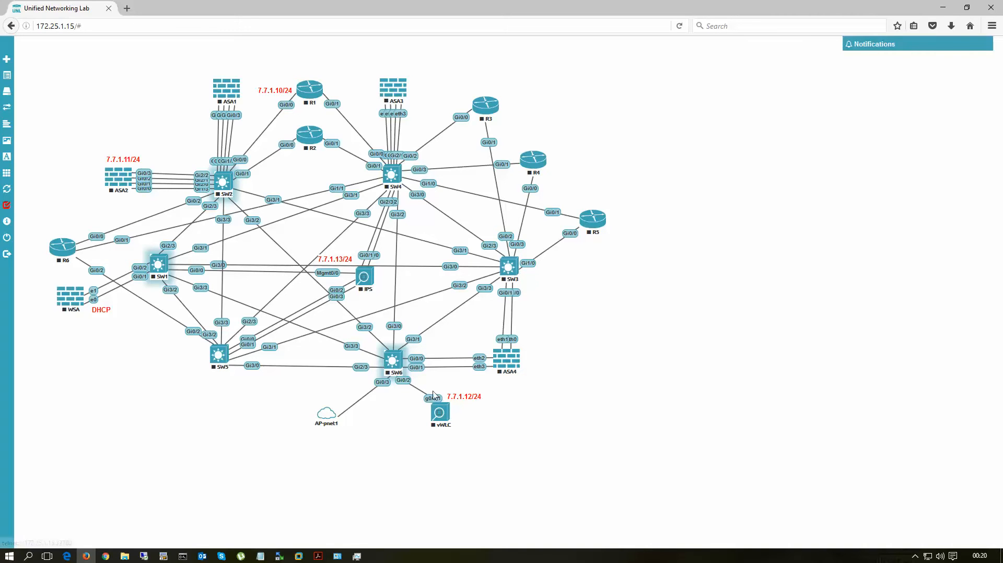
ctrl+click(309, 90)
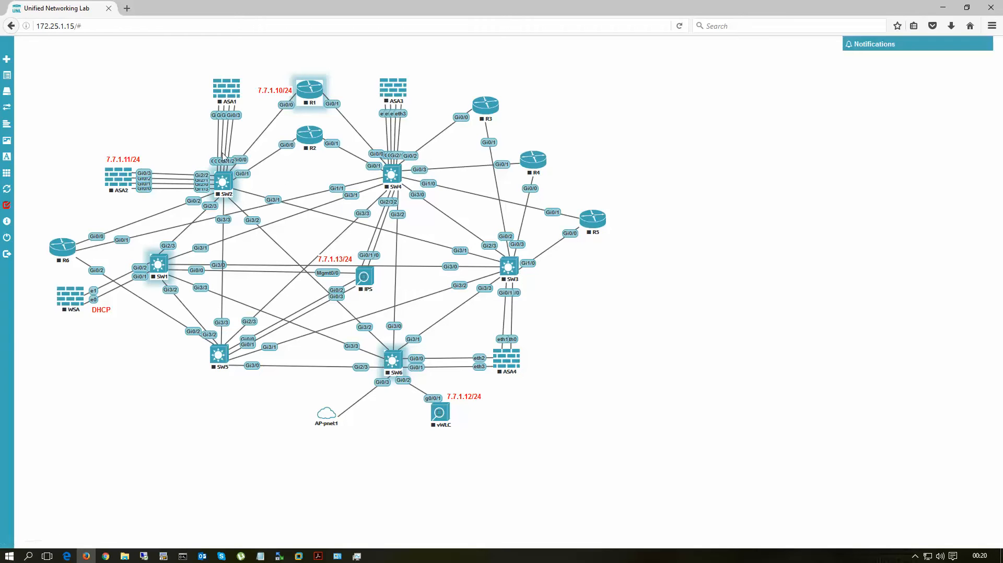
ctrl+click(120, 179)
right_click(120, 179)
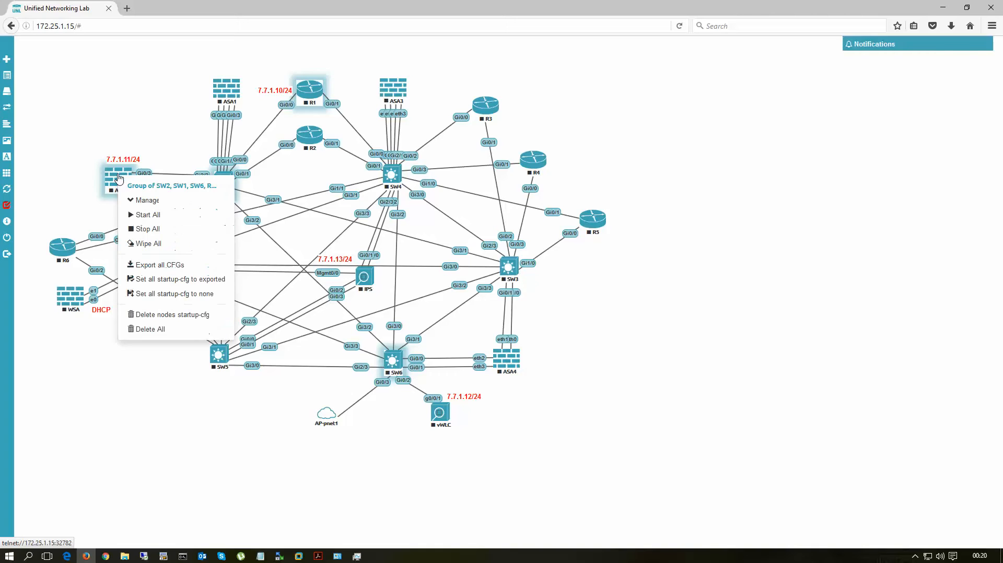
click(147, 215)
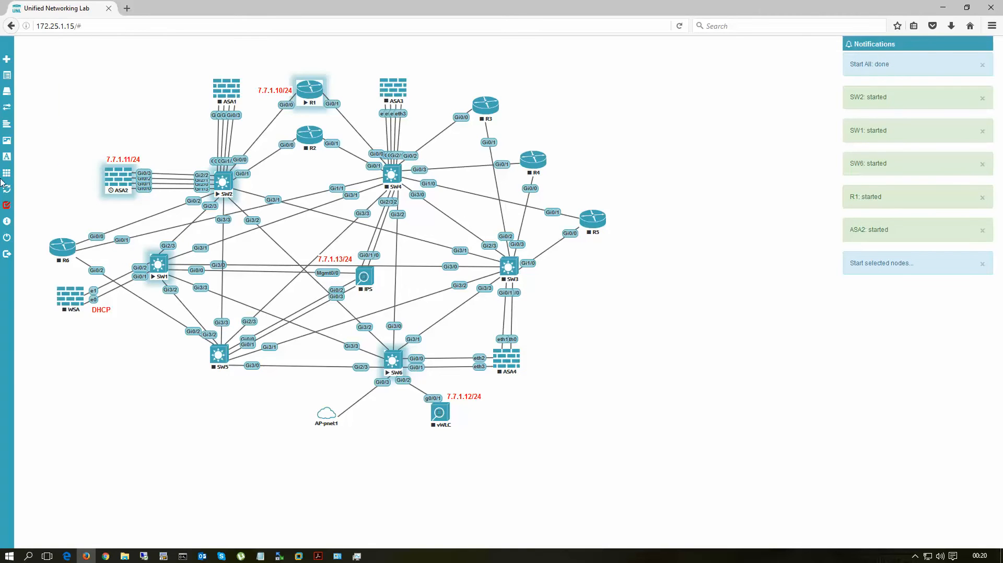
Step: Leave free selection mode and stop the SW1 node
mouse_move(26, 206)
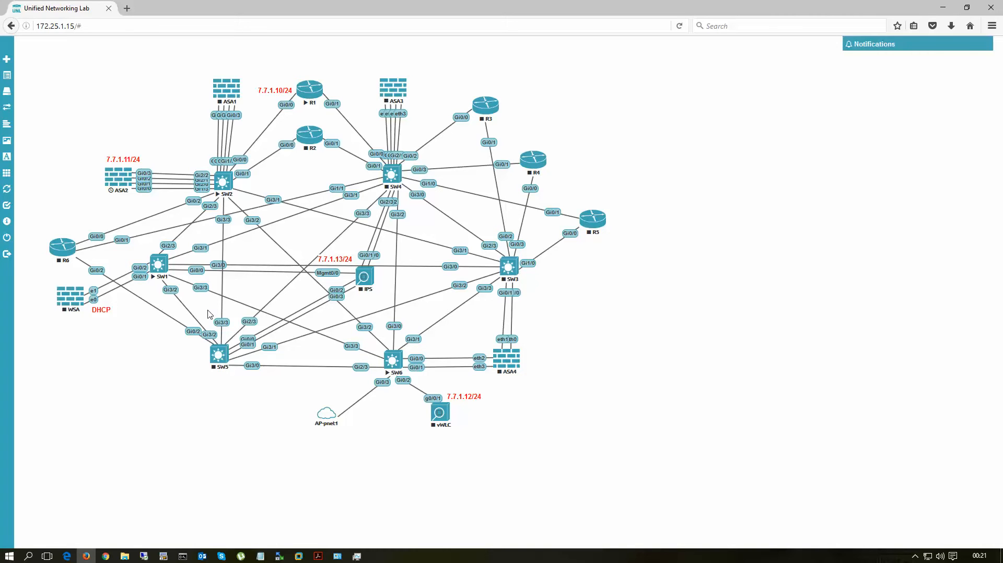
right_click(159, 265)
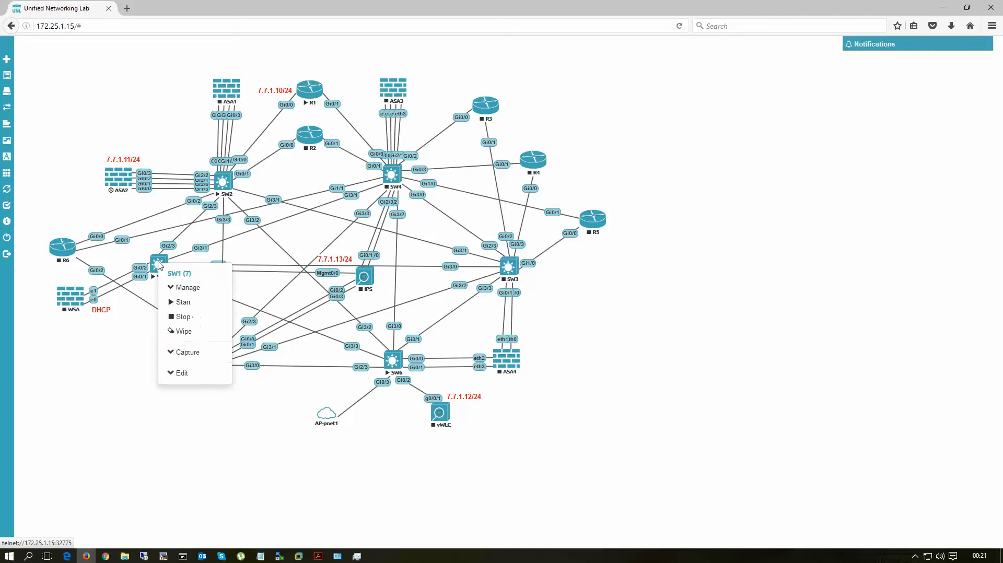
click(179, 321)
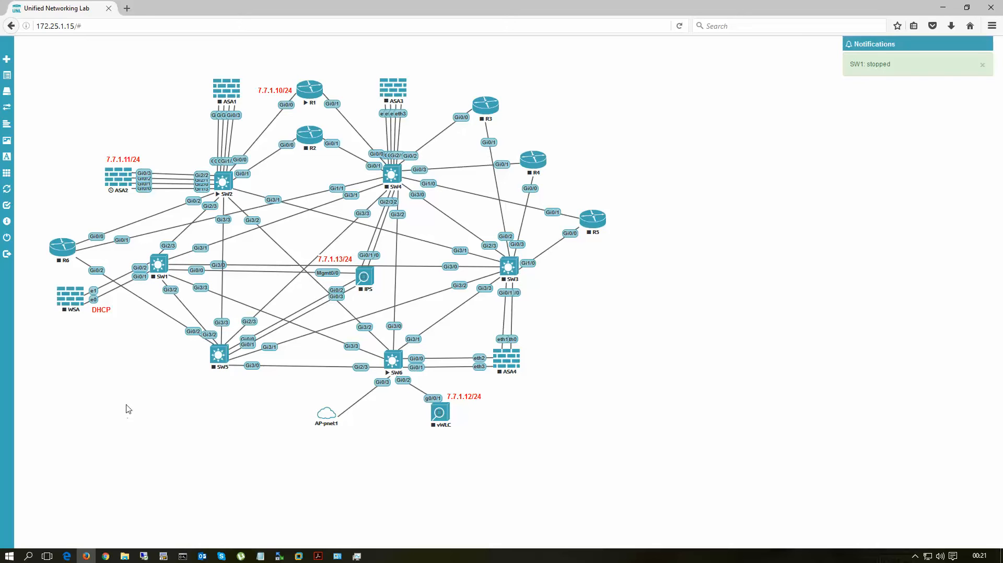
Step: Begin adding a network object in the empty area below the WSA node and name it VLAN_mgmnt_myPC
right_click(125, 374)
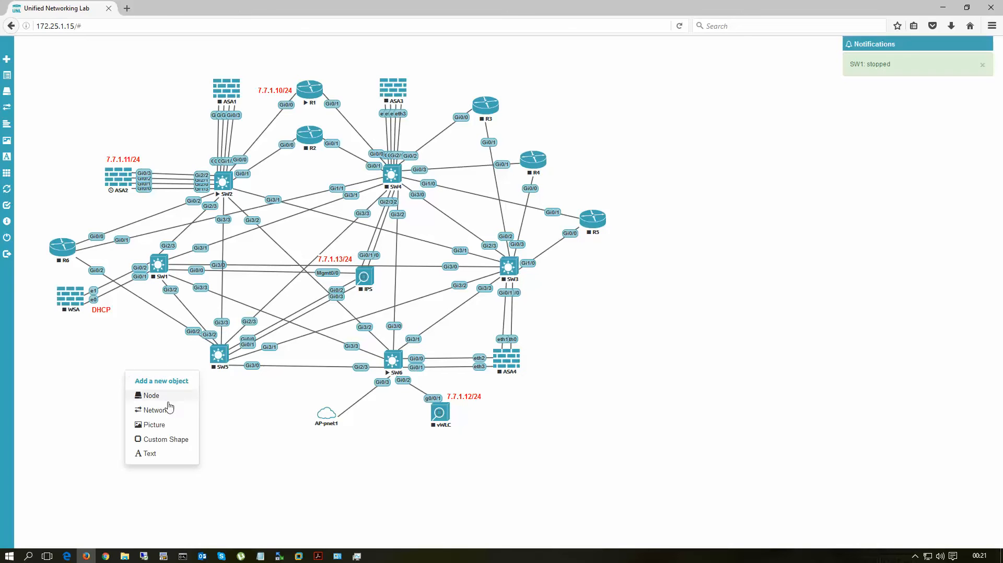
click(154, 410)
click(118, 391)
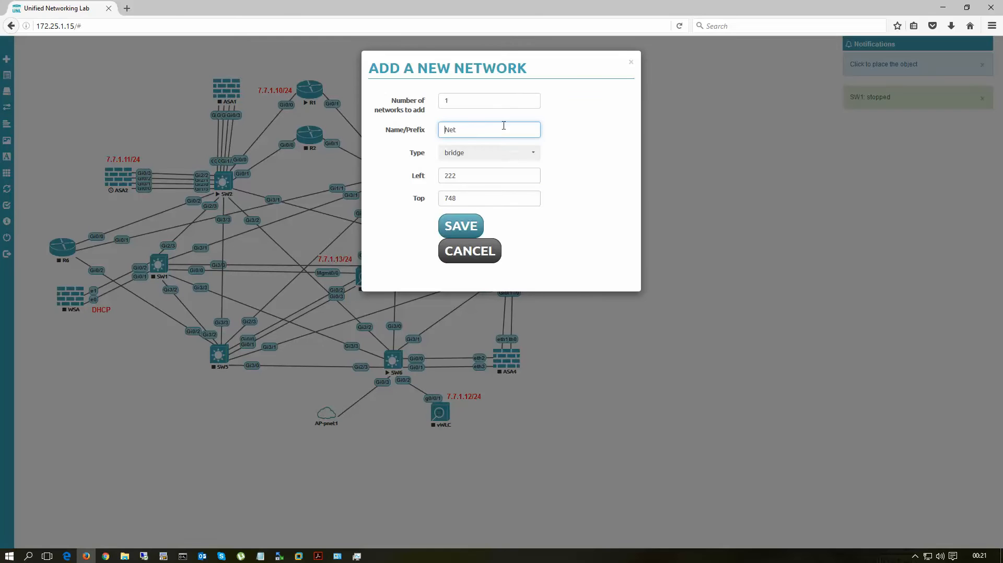
drag(470, 132, 419, 130)
text(VLAN_mgmnt_myPC)
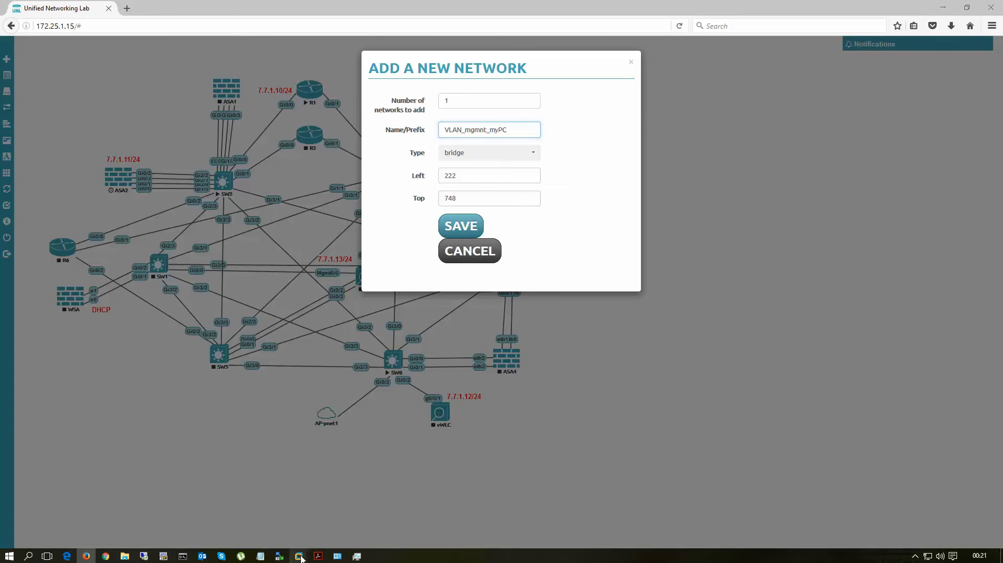
Step: Switch to VMware Workstation and check which virtual network Network Adapter 2 of UNL Home .15 uses, leaving the settings unsaved
mouse_move(298, 556)
click(350, 470)
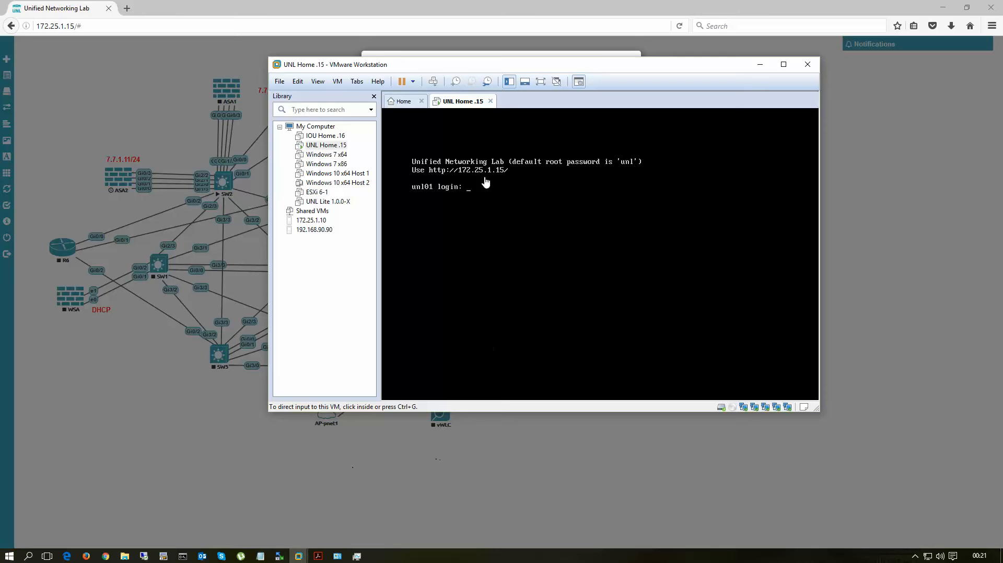
right_click(452, 102)
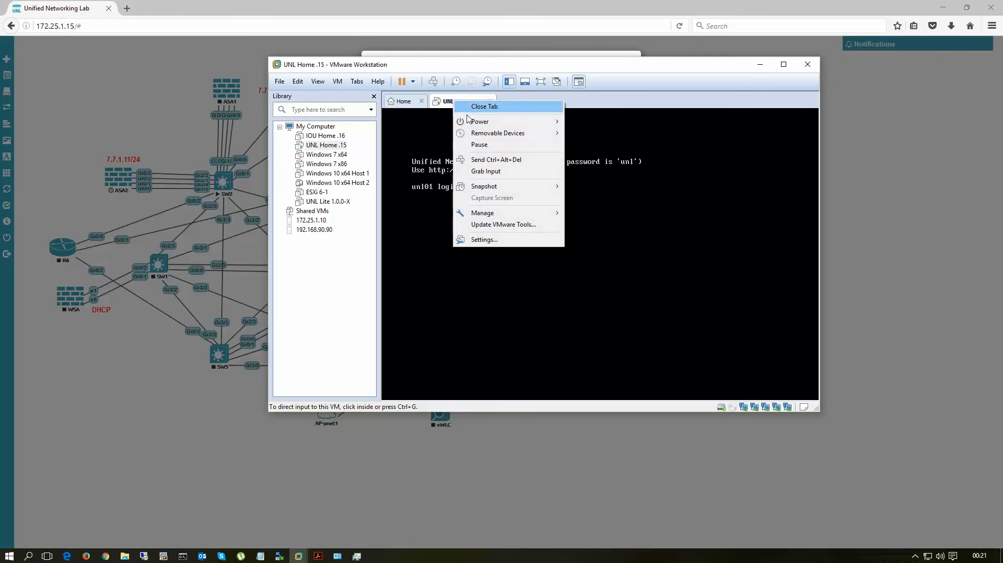
click(482, 239)
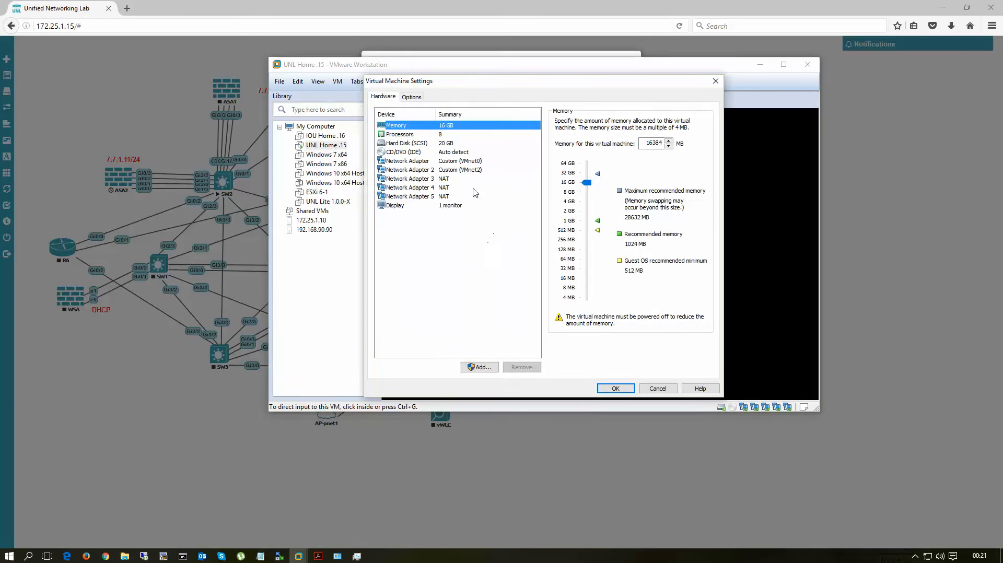
click(430, 171)
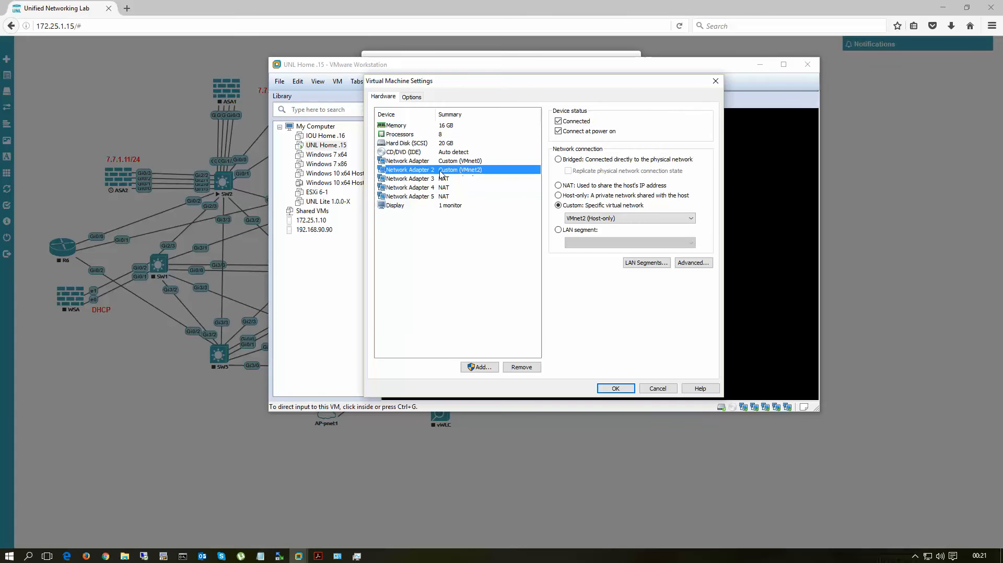
click(658, 389)
click(763, 64)
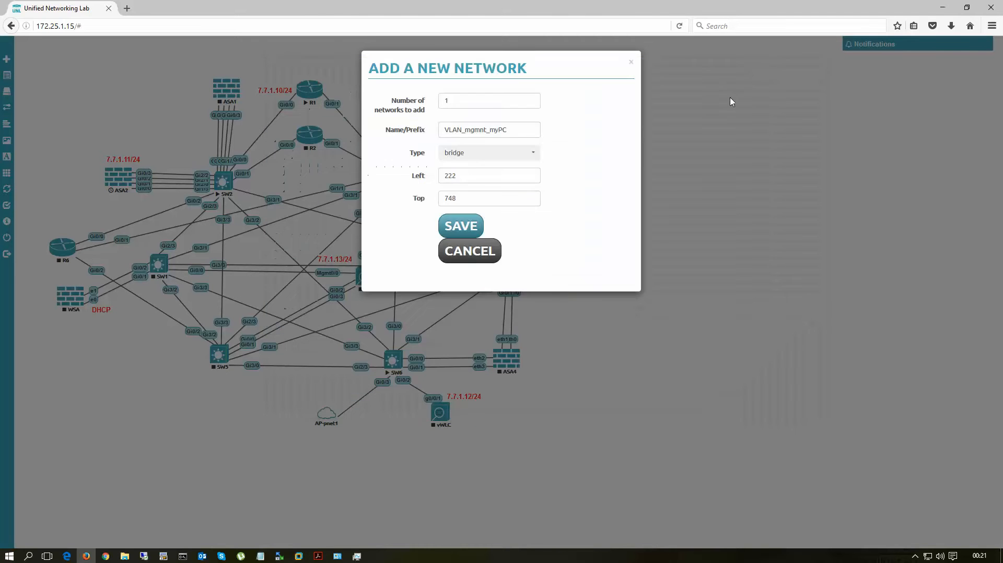
Step: Set the new network's type to pnet1 and save it to the lab
click(476, 157)
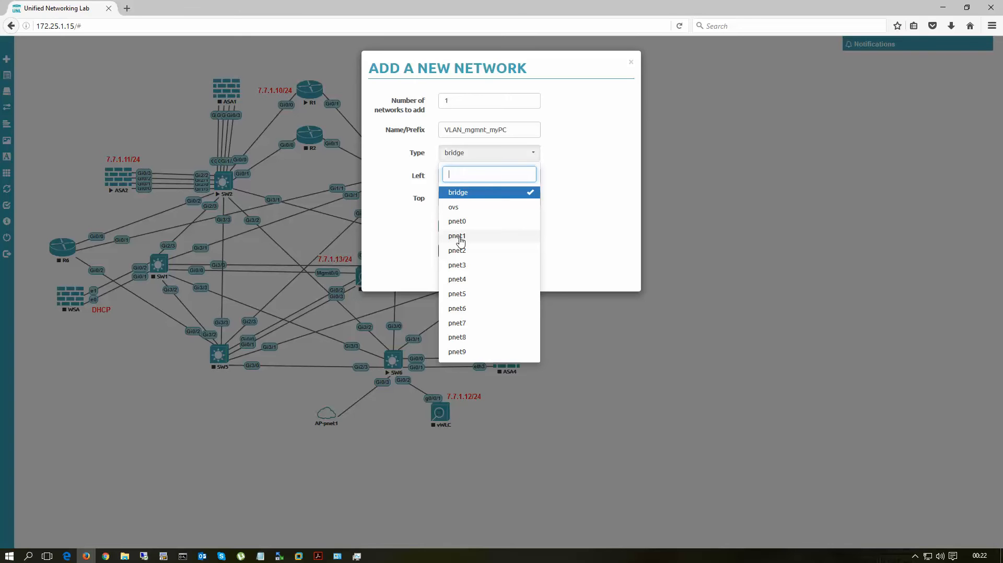
click(460, 241)
click(460, 227)
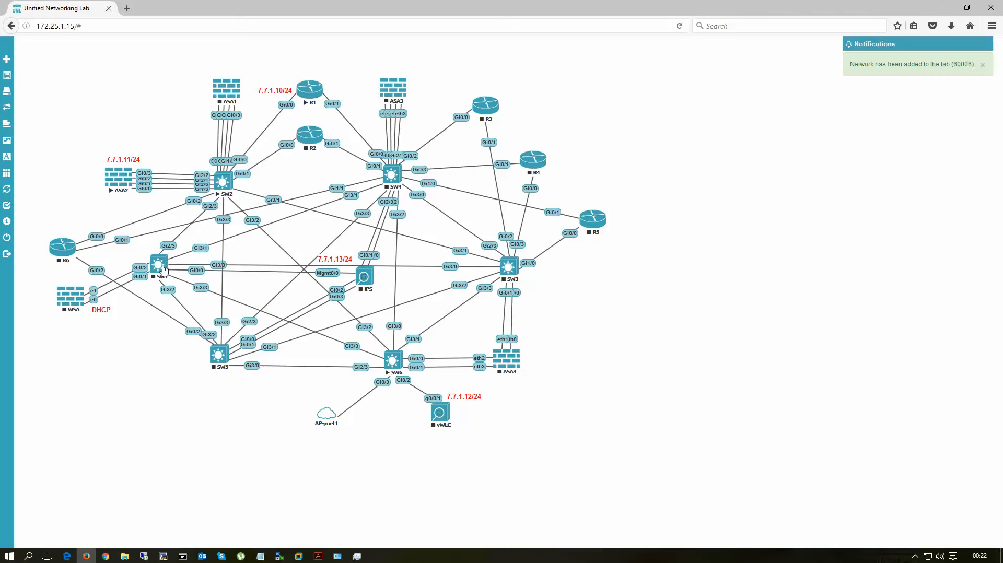
Step: Connect SW1's Gi1/0 interface to VLAN_mgmnt_myPC, save the interfaces, and adjust the network cloud's position below SW1
right_click(161, 269)
click(161, 267)
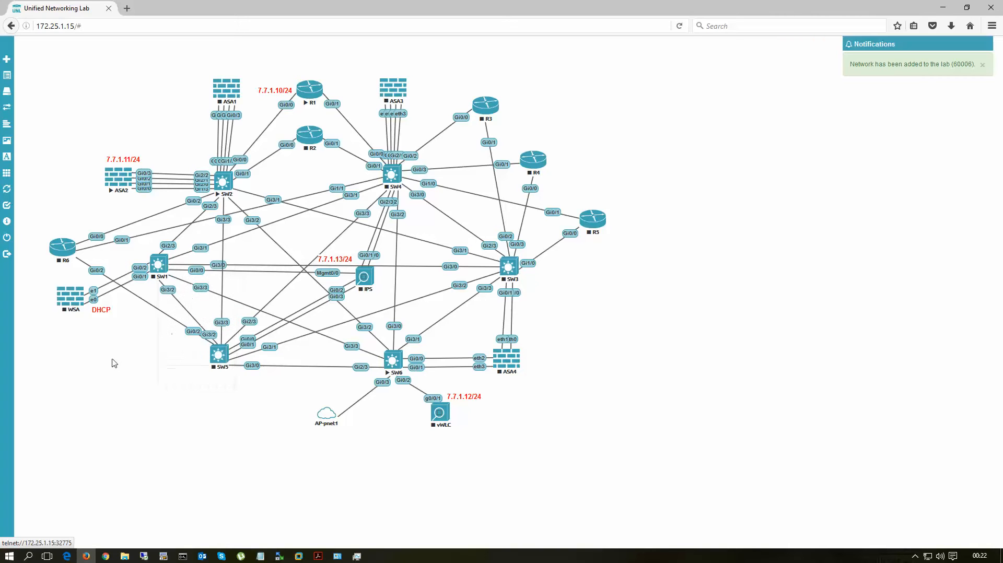
right_click(161, 268)
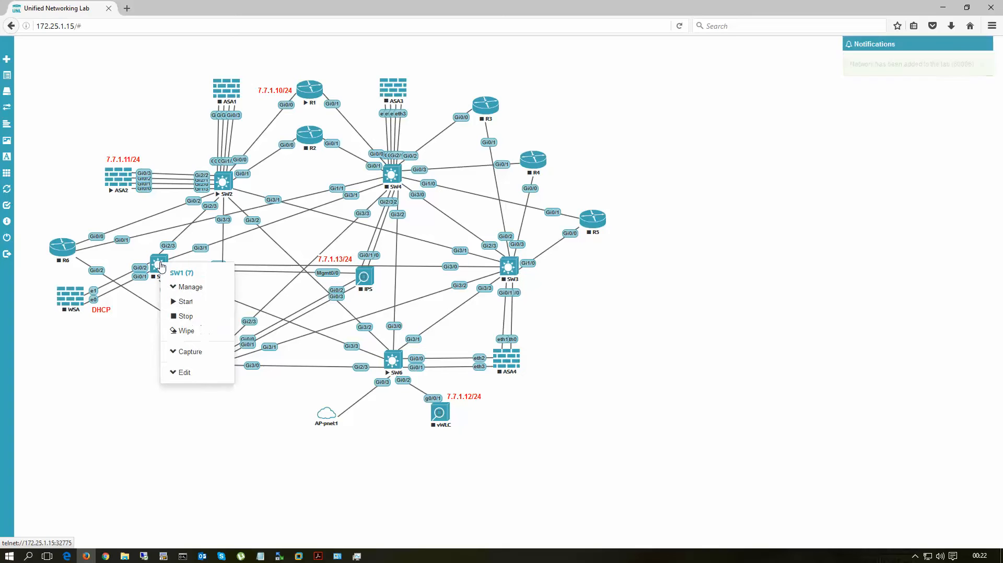
click(184, 373)
click(199, 362)
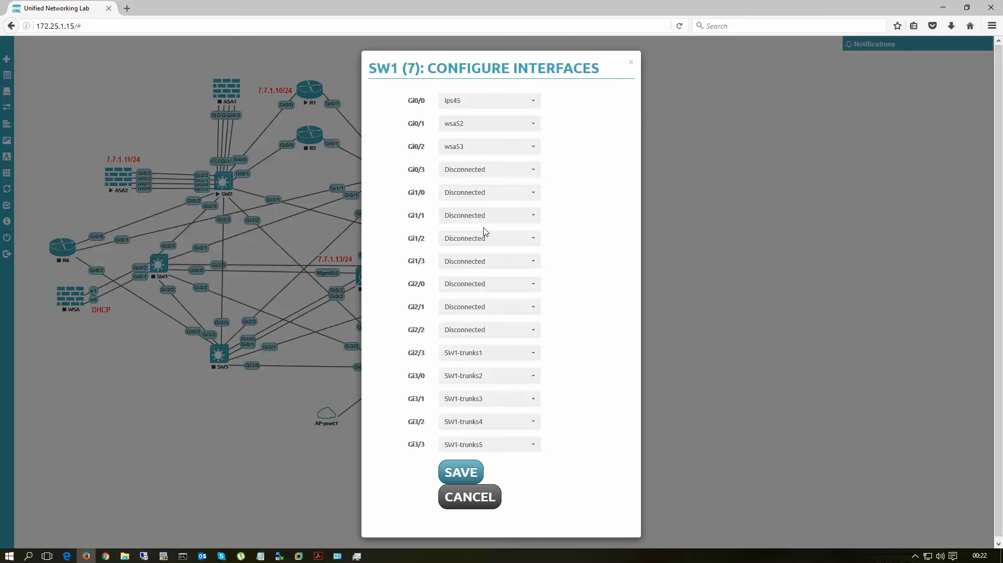
click(472, 195)
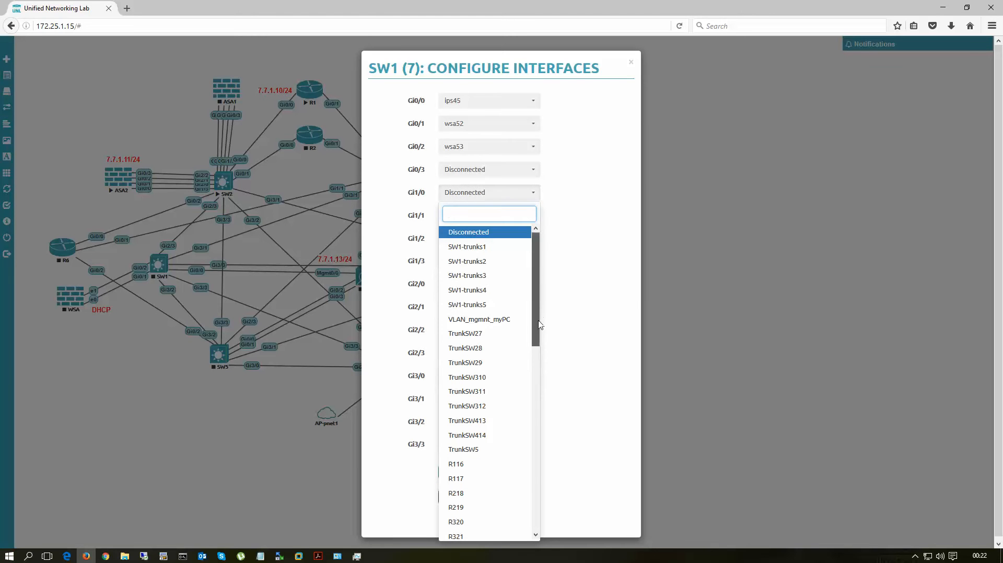
mouse_move(535, 335)
mouse_down()
mouse_move(536, 521)
mouse_move(544, 331)
mouse_up()
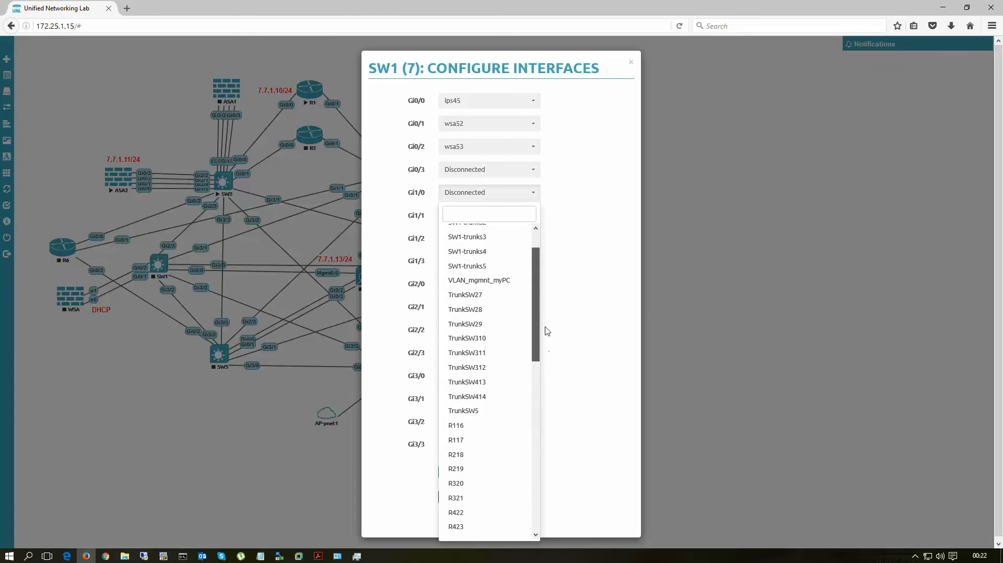
click(462, 283)
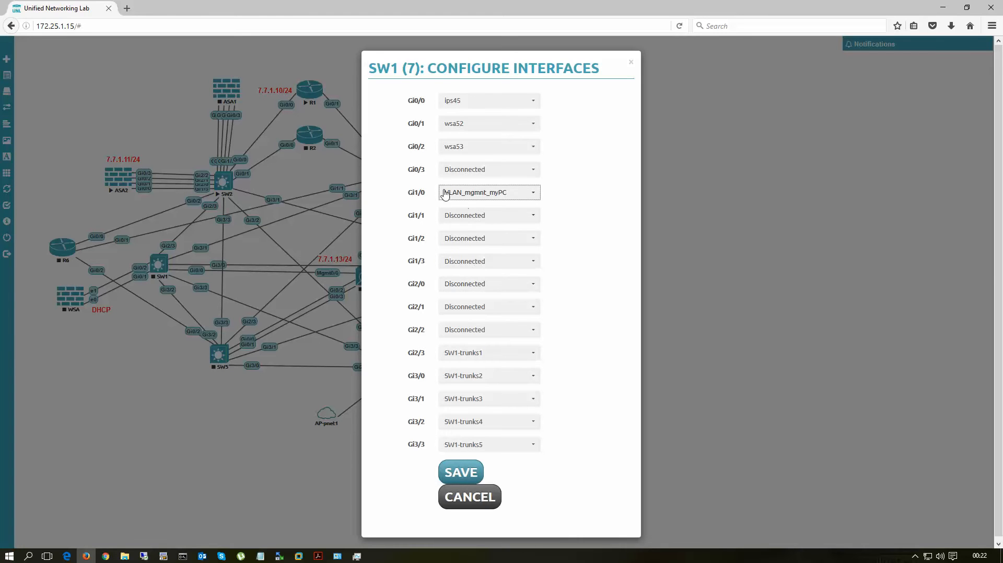
click(460, 474)
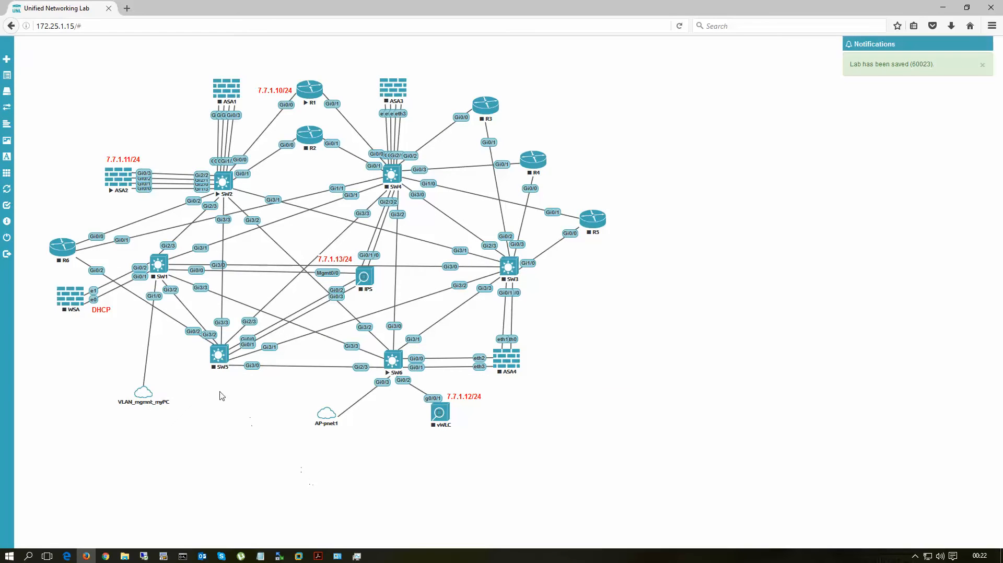
mouse_move(143, 396)
mouse_down()
mouse_move(159, 358)
mouse_move(153, 393)
mouse_up()
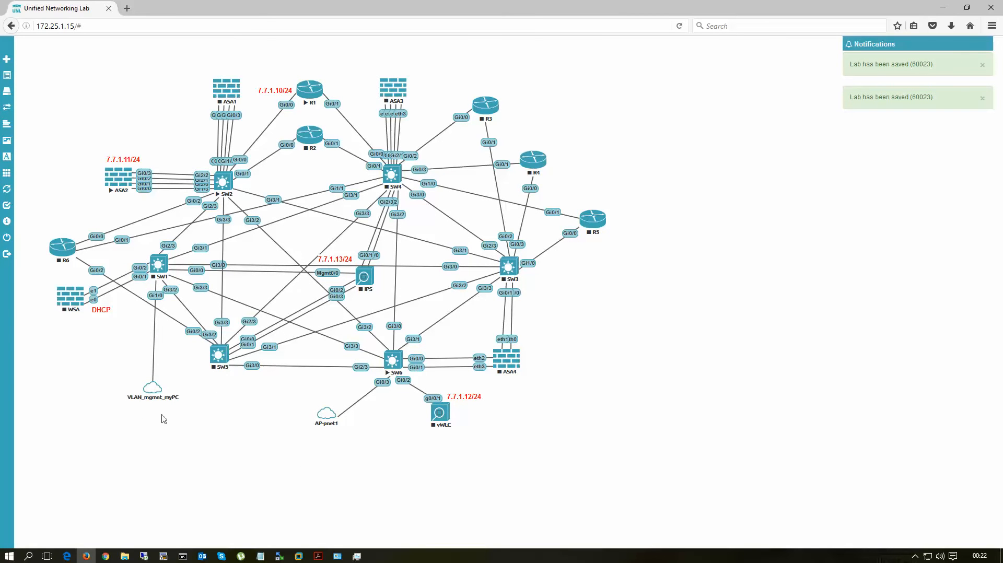
Step: Start SW1 and open its console session in an enlarged terminal window beside the topology
right_click(159, 265)
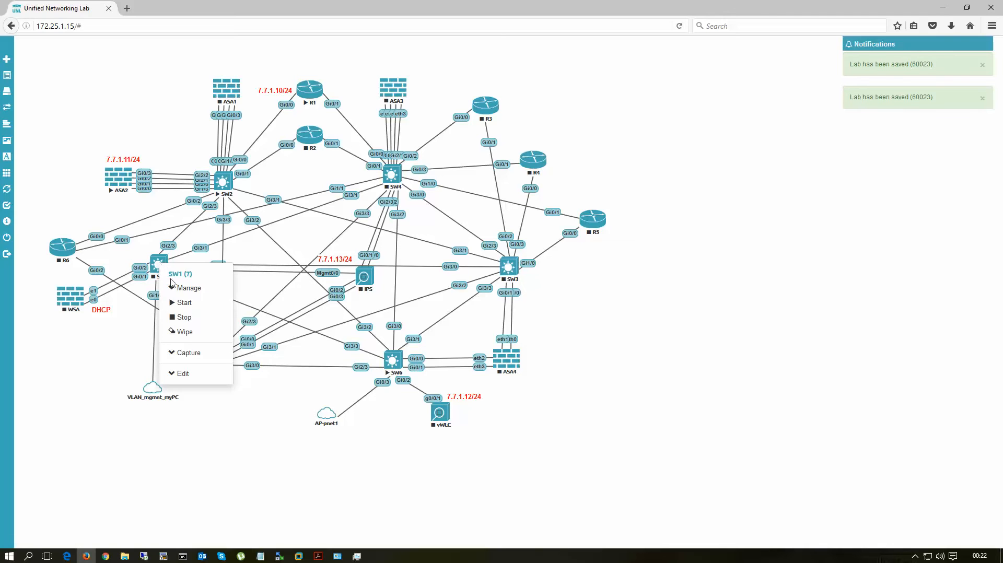
click(184, 304)
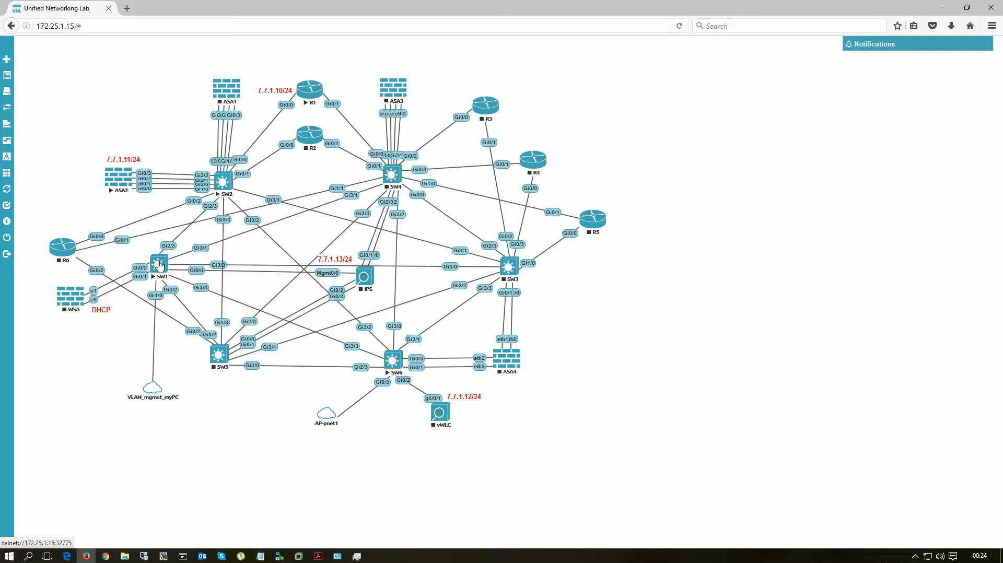
click(159, 265)
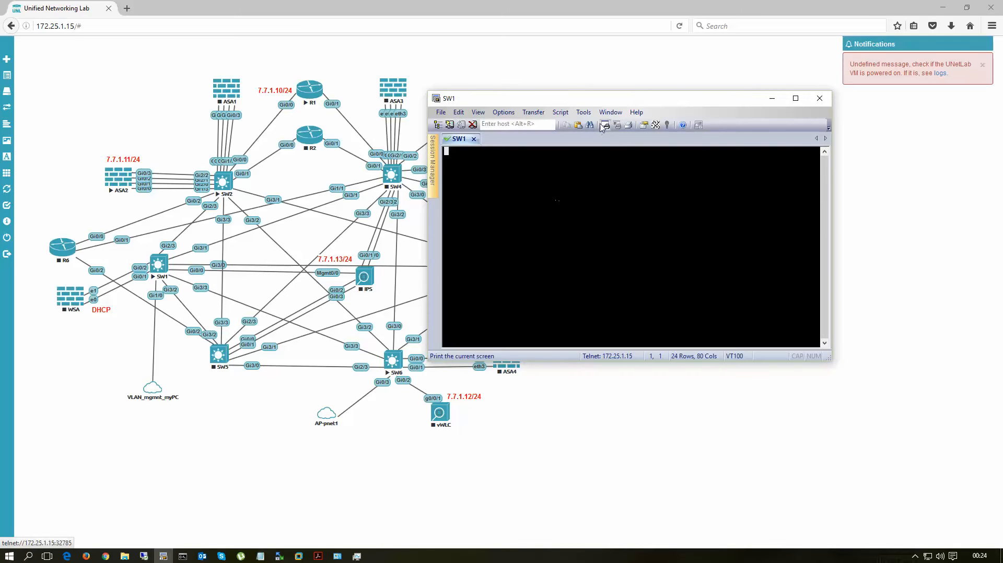
drag(615, 106, 599, 77)
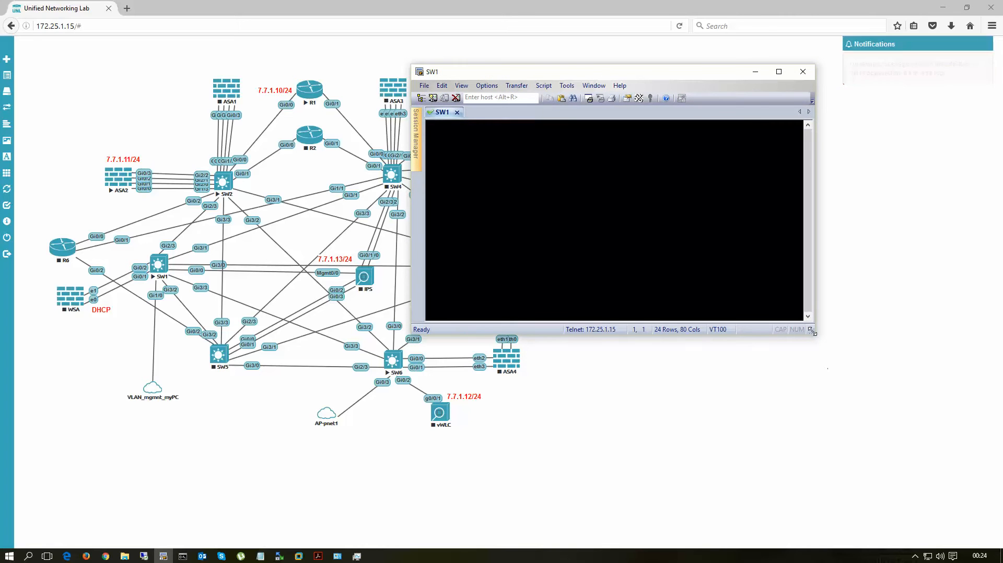
drag(812, 331, 897, 388)
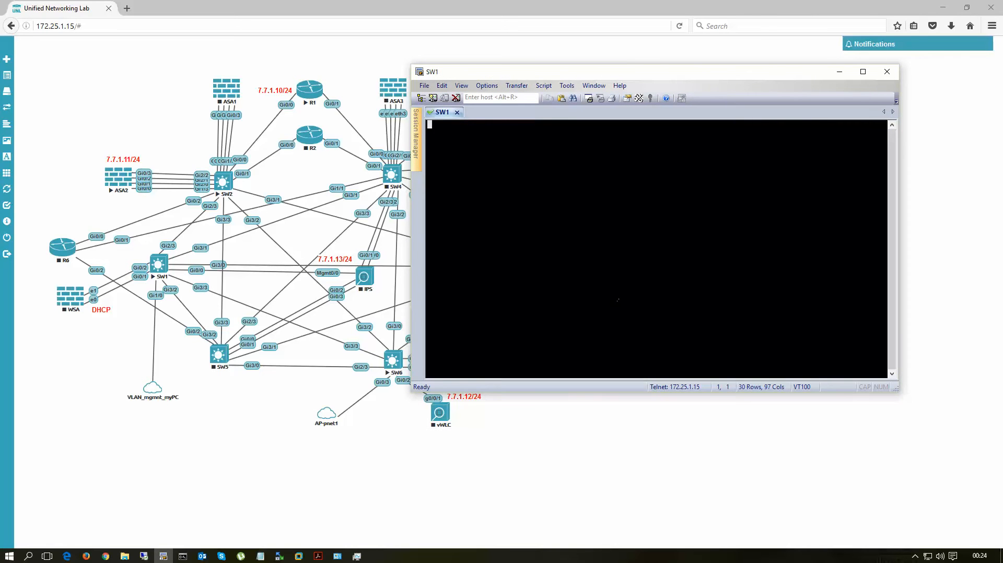
Step: Enter privileged mode on SW1 and list its VLANs with "sh vlan"
key(Return)
key(Return)
text(en)
key(Return)
text(sh run)
key(BackSpace)
key(BackSpace)
text(vlan)
key(Return)
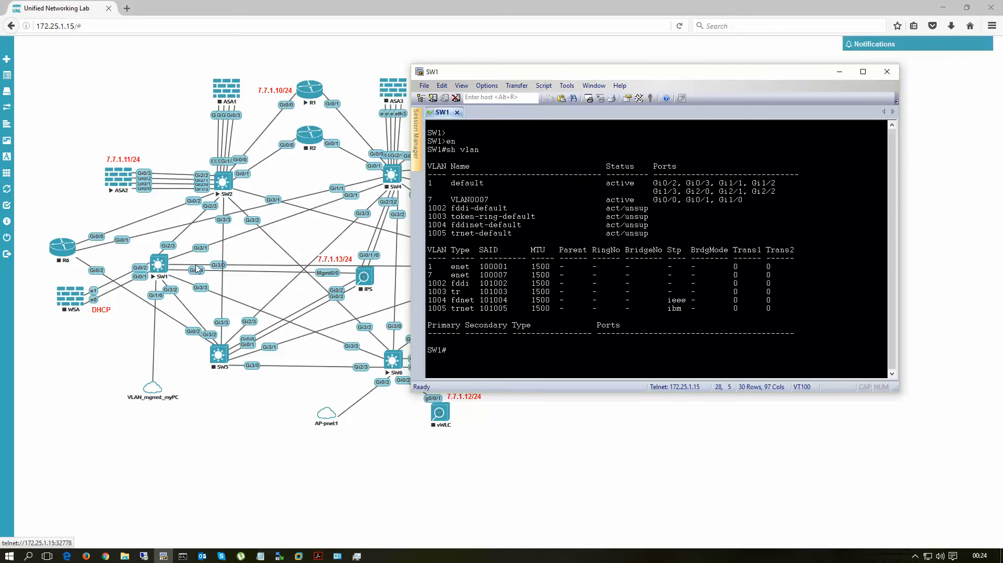
Step: Open console sessions for SW2 and SW6 from the topology and wake the SW6 prompt
click(224, 181)
click(384, 373)
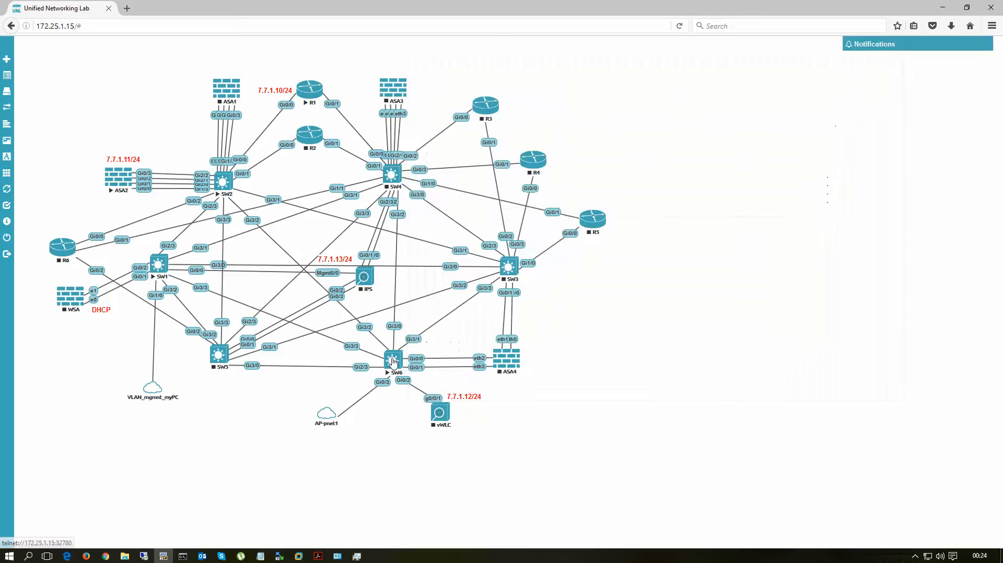
key(Return)
key(Return)
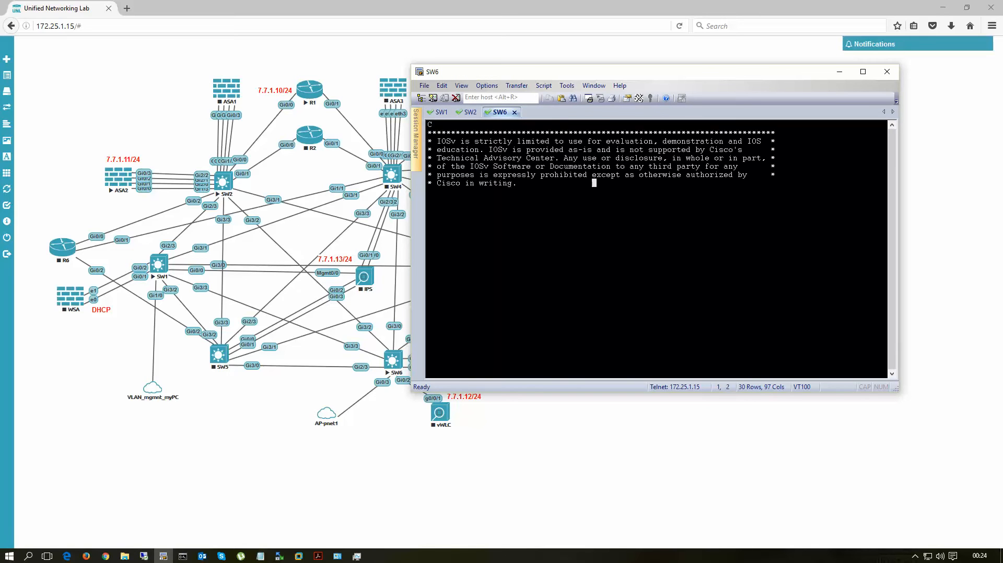
Step: Enter privileged mode on SW6 and list its VLANs with "sh vlan"
text(en)
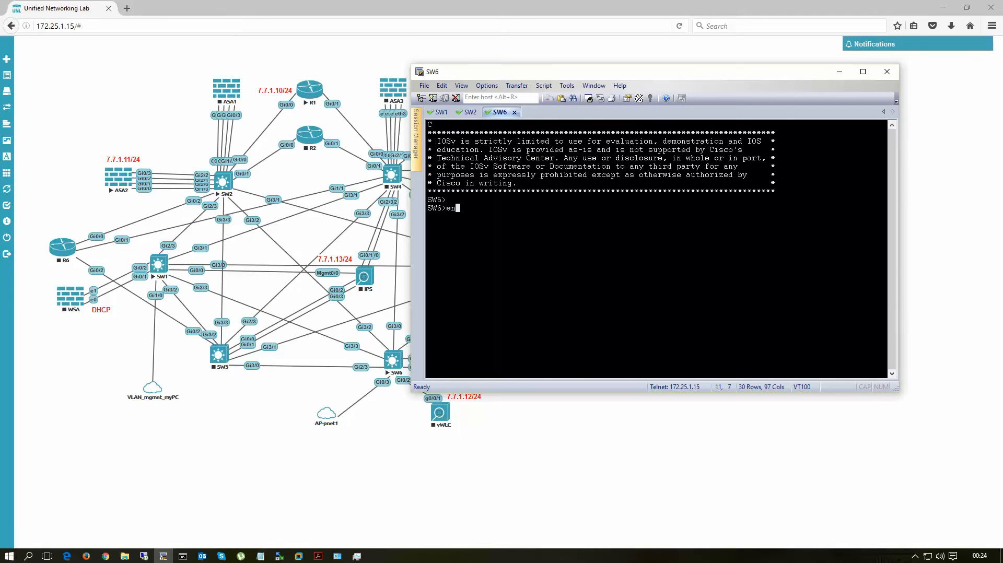
key(Return)
text(sh vlan)
key(Return)
Step: Create VLAN 7 on SW6 from global configuration mode and exit to the privileged prompt
text(conf t)
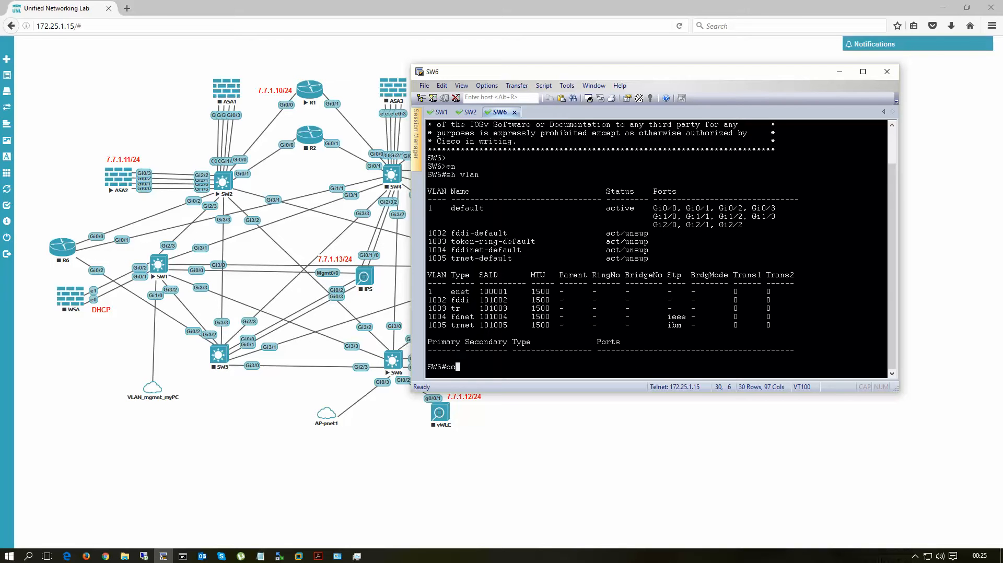
key(Return)
text(vl)
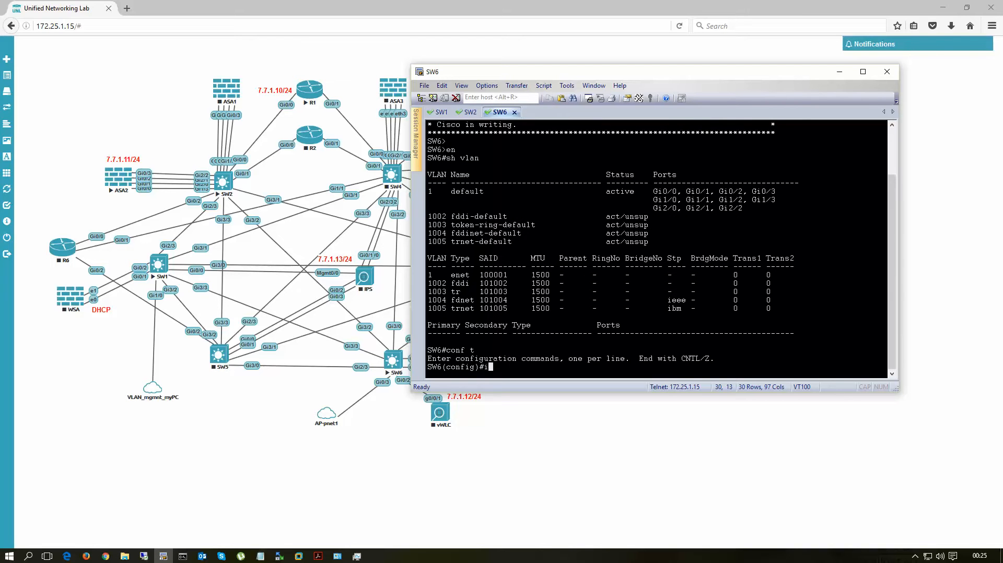
key(BackSpace)
key(BackSpace)
text(vlan 7)
key(Return)
text(exi)
key(Return)
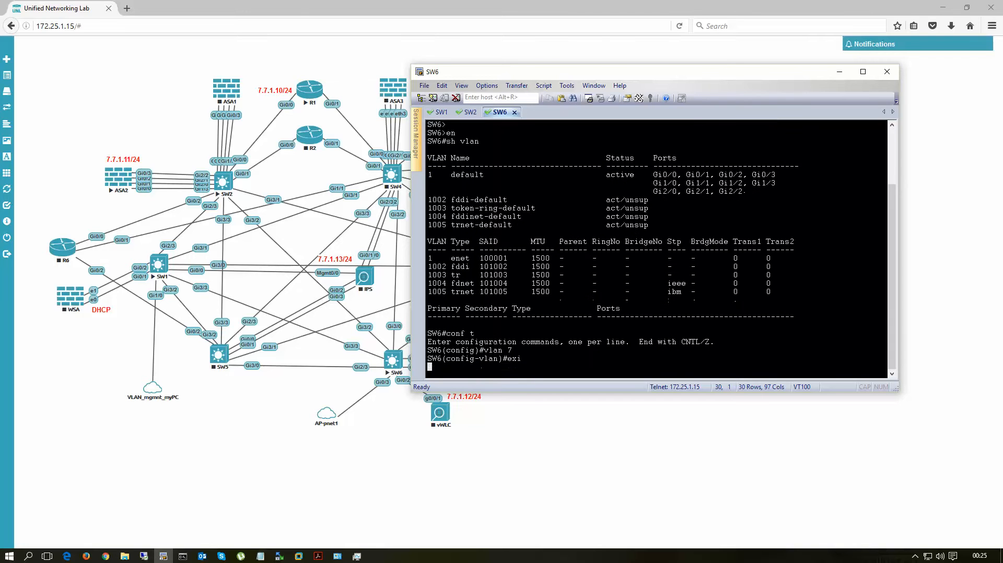
text(exit)
key(Return)
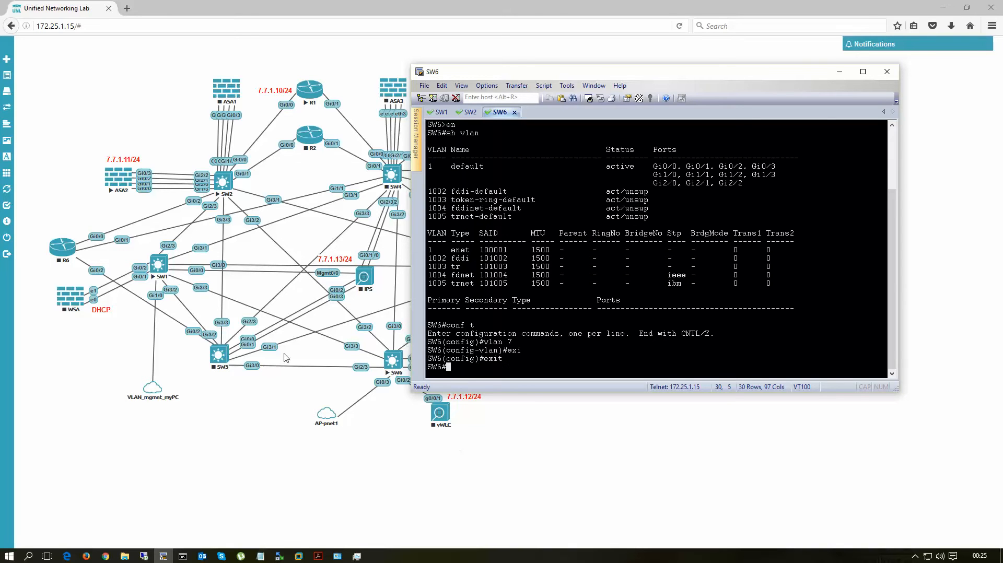
Step: Return to SW1's console, try the command "sh run g1", and examine the CDP messages naming SW6's neighbouring interface
click(439, 113)
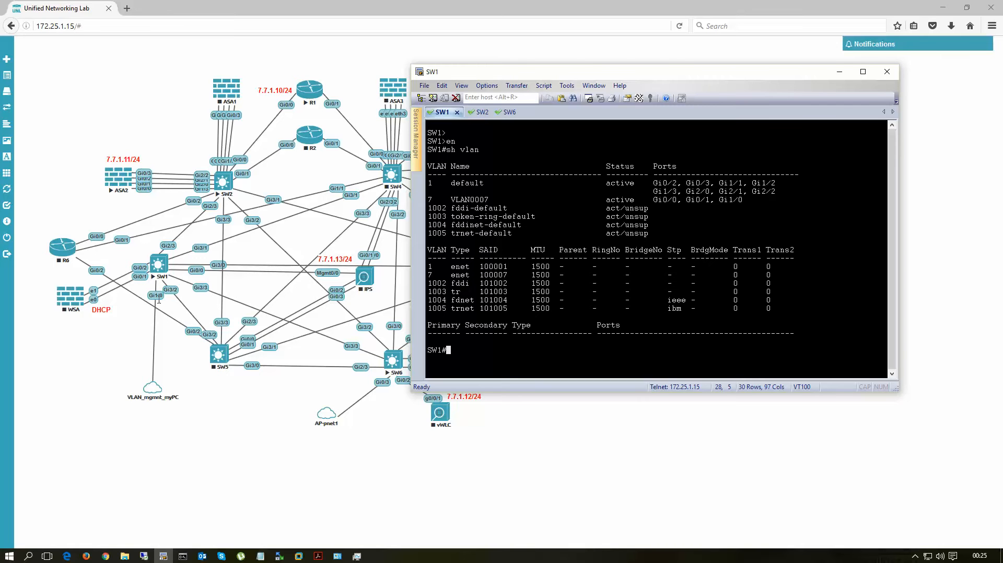
text(run g1)
key(Return)
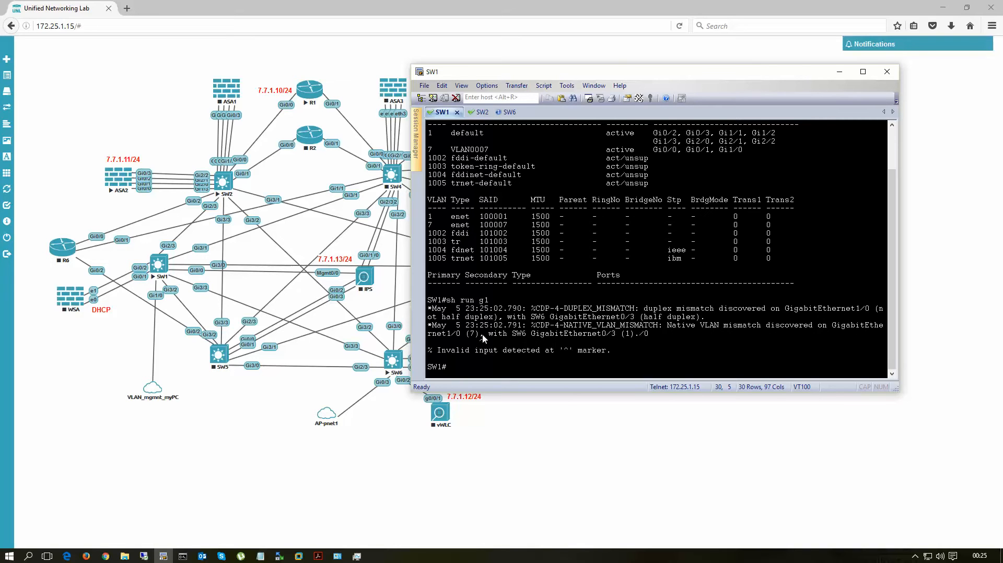
drag(491, 339, 651, 340)
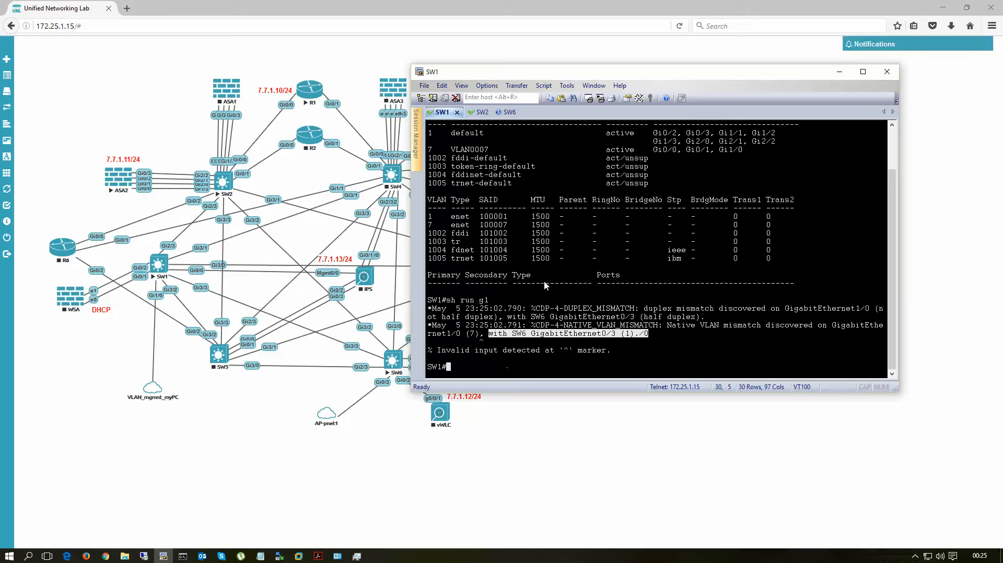
click(558, 349)
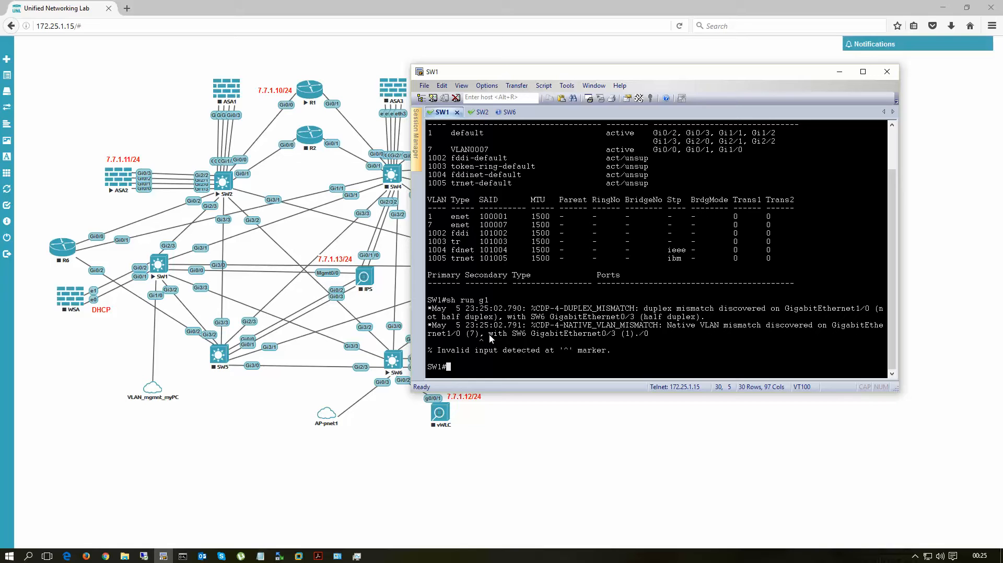
drag(491, 337, 617, 334)
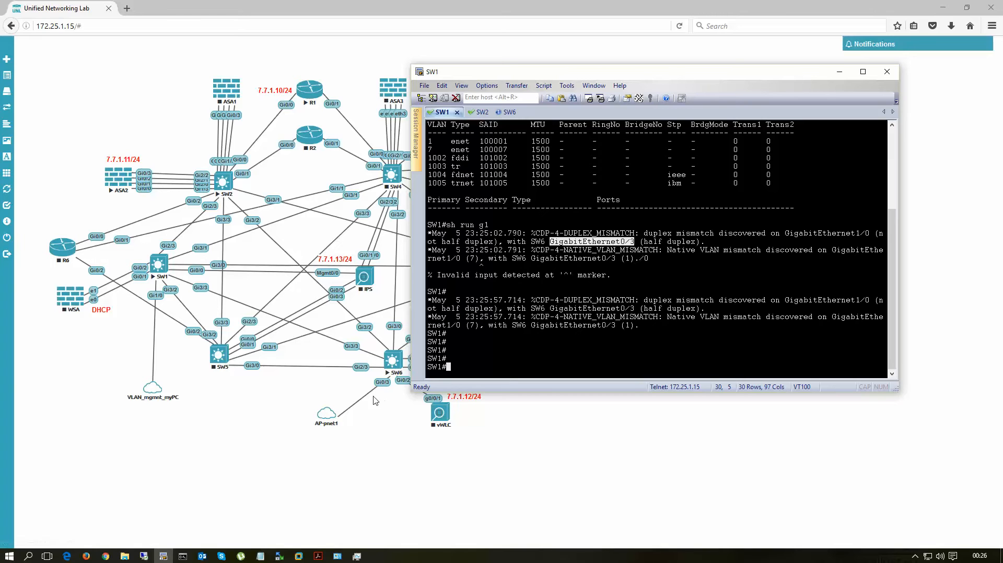
Step: Shut down interface g0/3 on SW6 and return to the privileged prompt
click(503, 112)
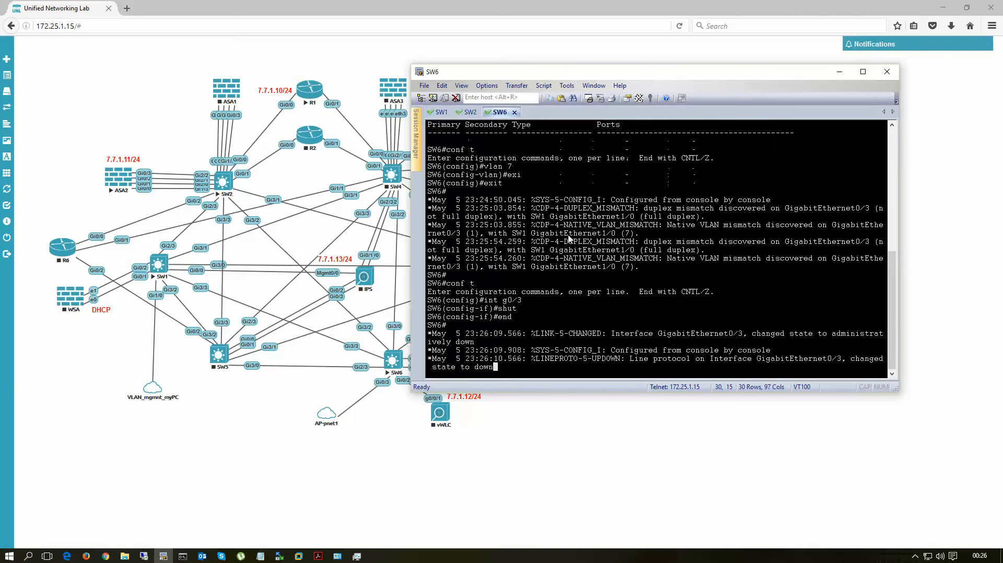
key(Return)
key(Return)
key(Return)
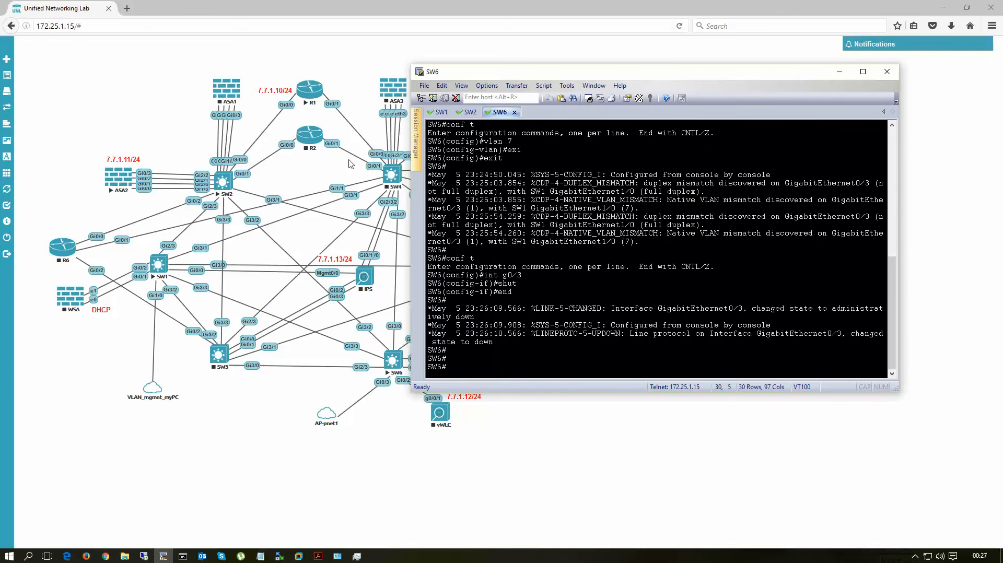
Step: Display the running configuration of SW1's interface g1/0 and check its access VLAN line
click(442, 112)
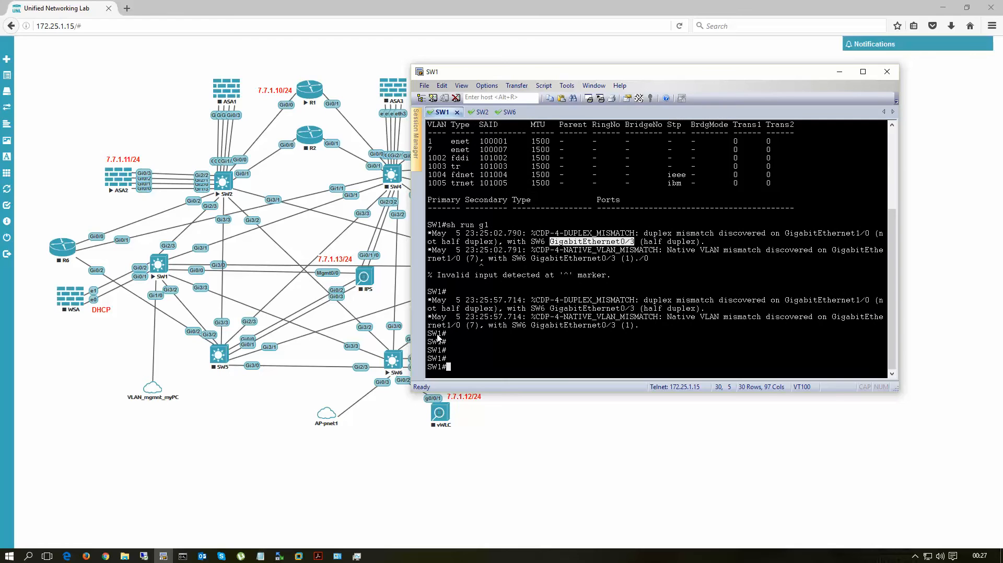
text(sh run int g1/0)
key(Return)
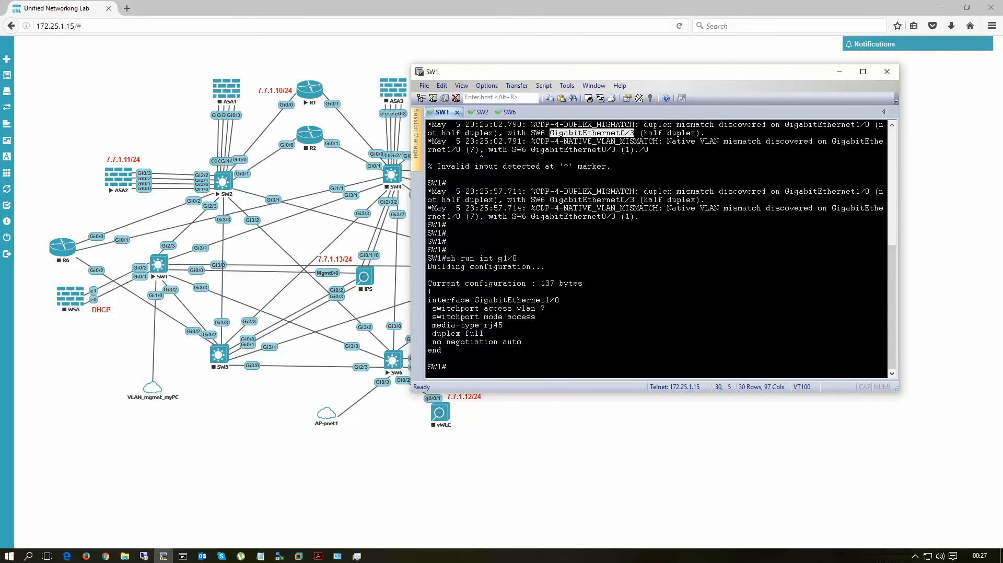
drag(433, 310, 554, 309)
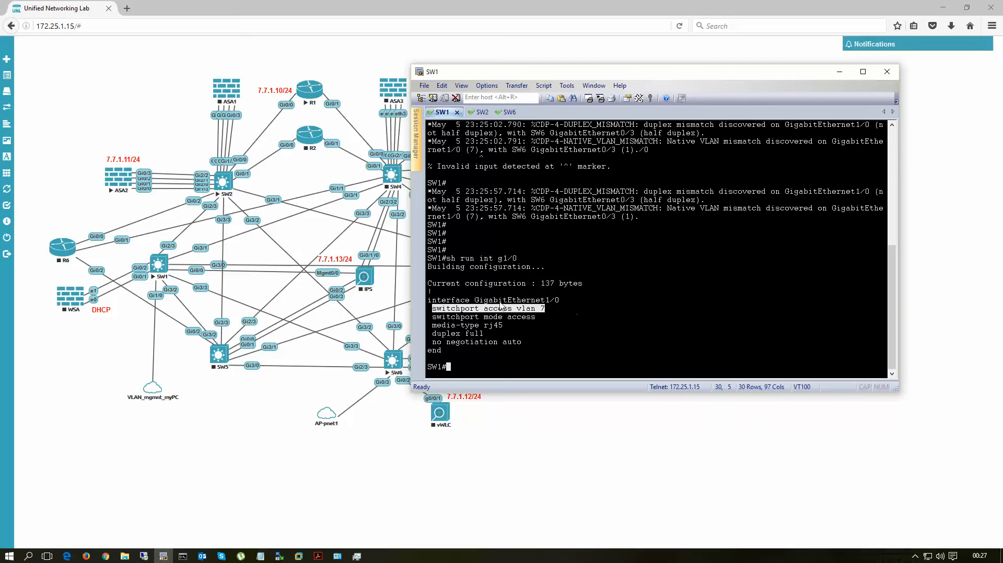
Step: Display SW1's full running configuration and page through it to examine the GigabitEthernet2/3 trunk settings
text(sh run)
key(Return)
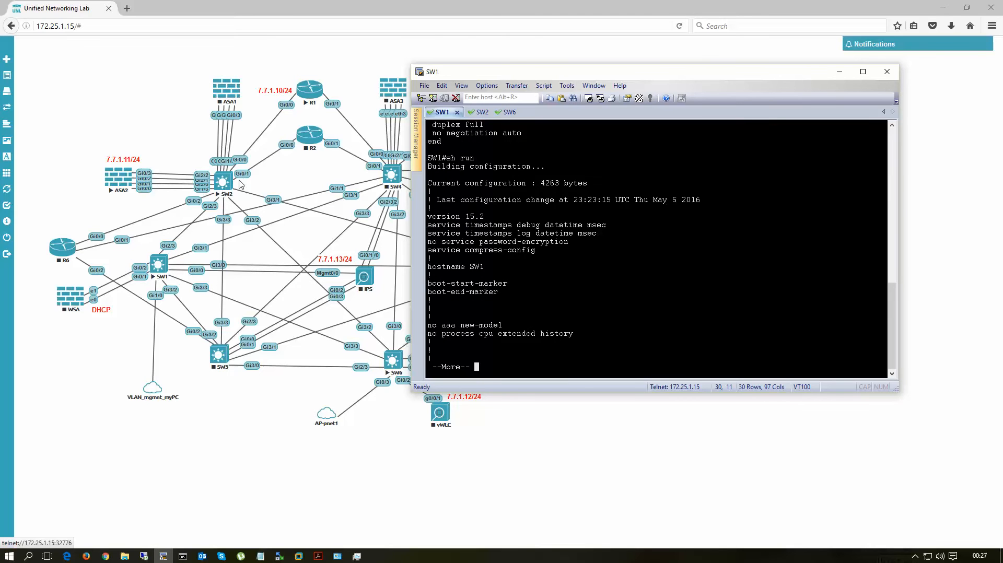
key(space)
key(space)
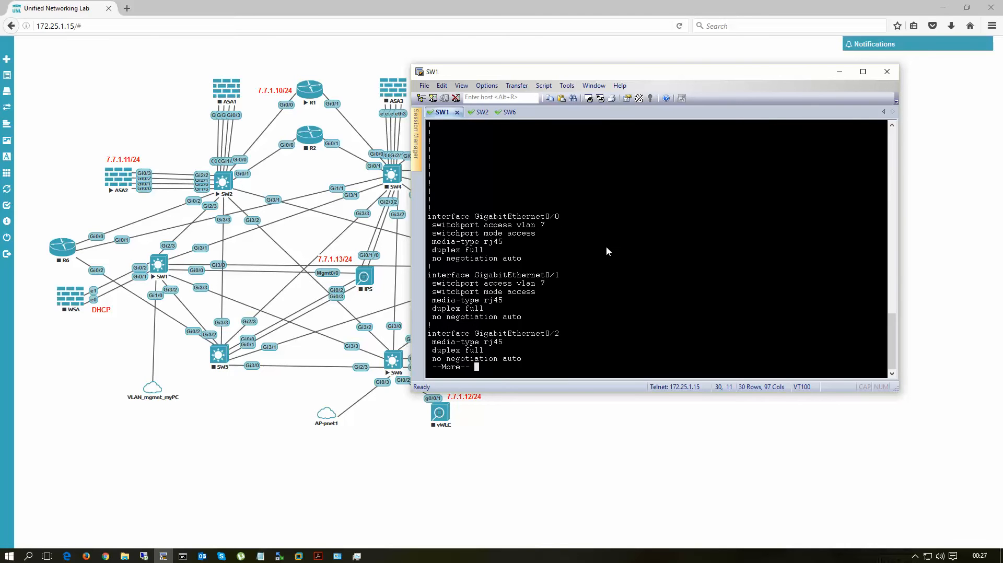
key(space)
key(space)
key(space)
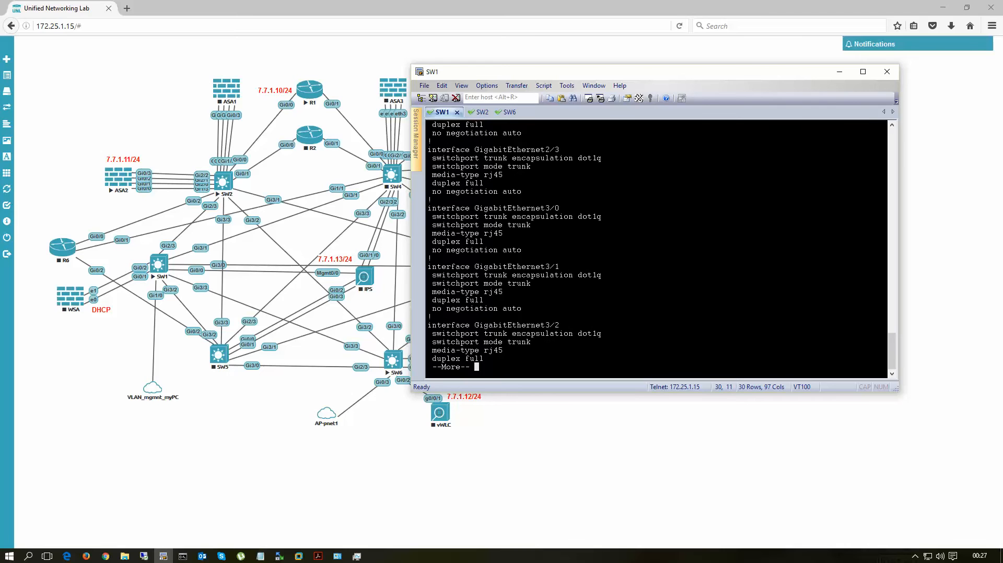
drag(428, 150, 432, 199)
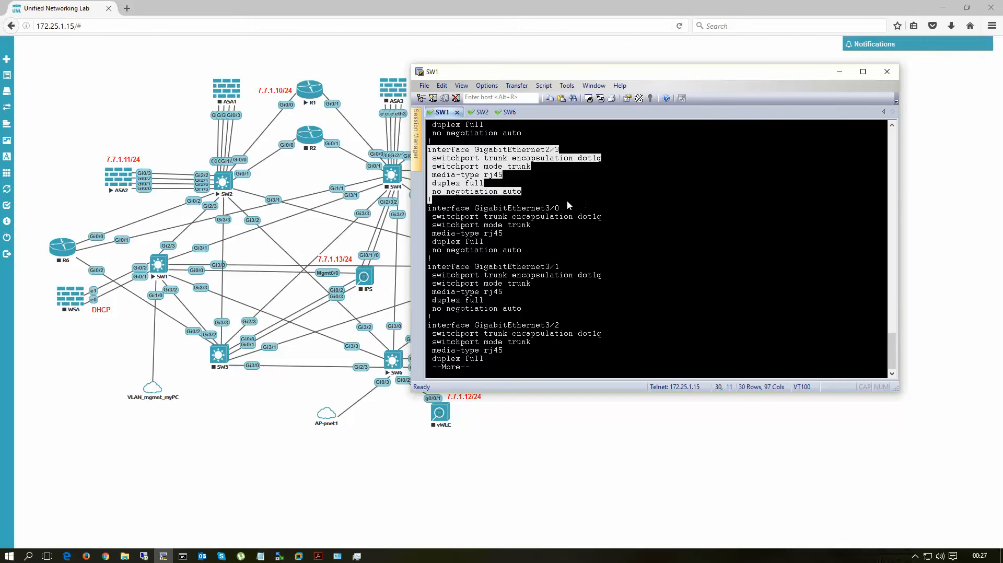
Step: Switch to SW2's console, enter privileged mode, and display the running configuration
click(481, 114)
key(Return)
key(Return)
key(Return)
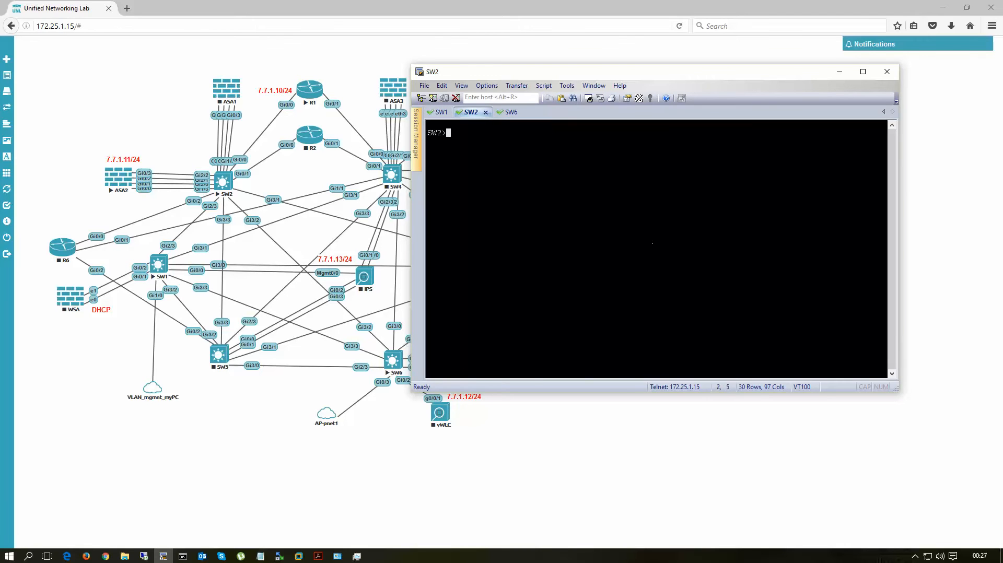
text(en)
key(Return)
text(sh run)
key(Return)
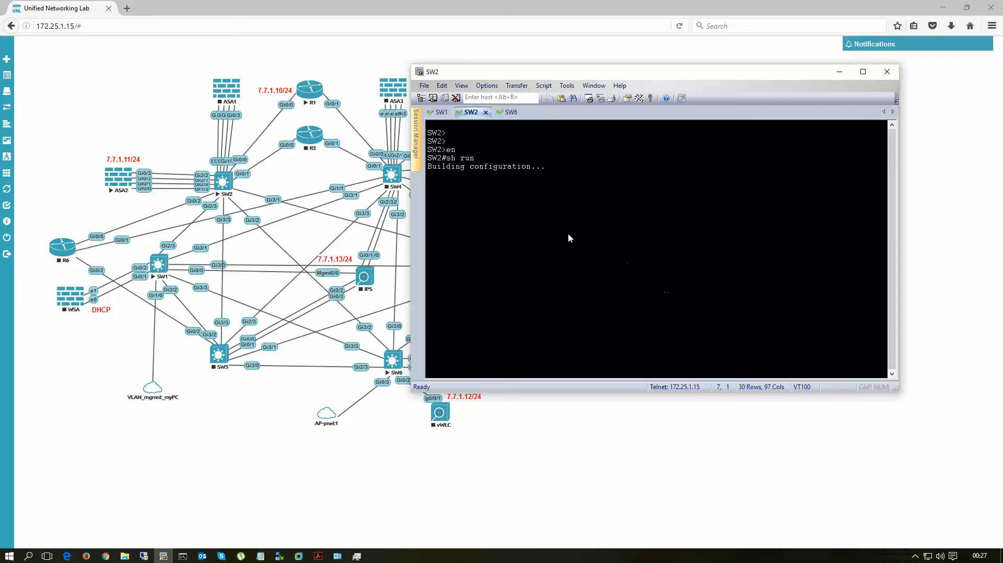
Step: Page through SW2's running configuration to examine the trunk settings from GigabitEthernet2/3 onward, and quit the listing
key(space)
key(space)
key(space)
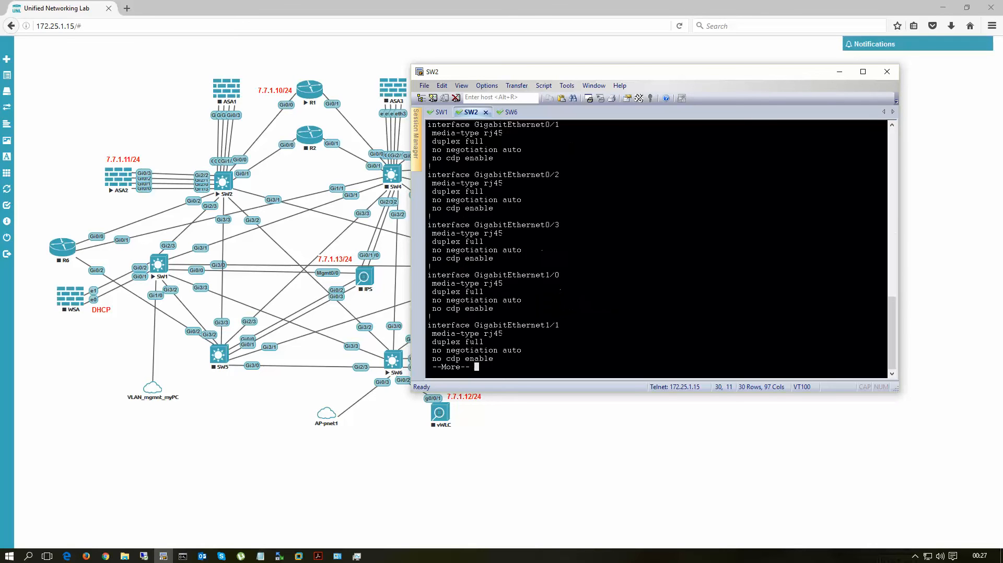
scroll(560, 223, up, 7)
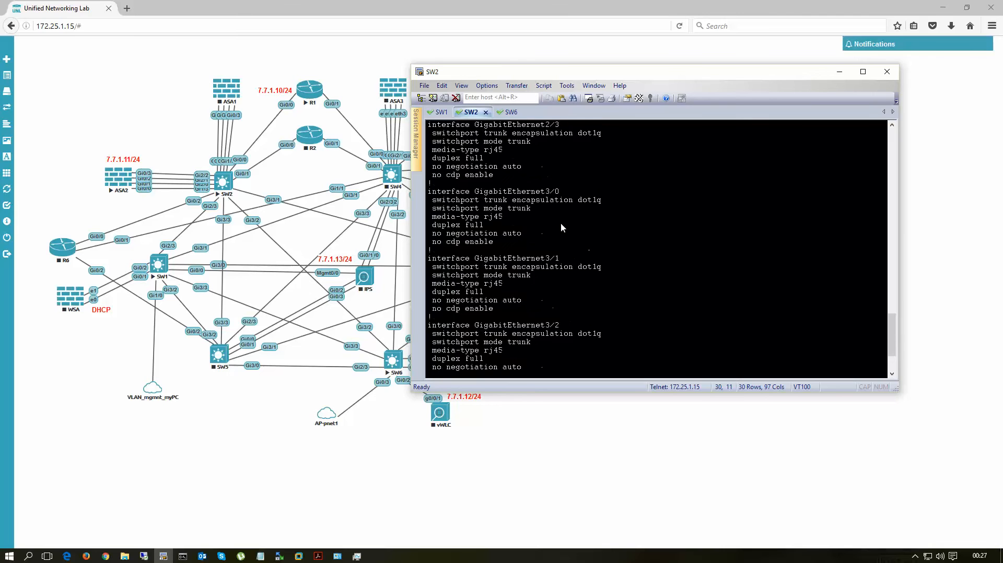
drag(438, 225, 545, 287)
click(667, 280)
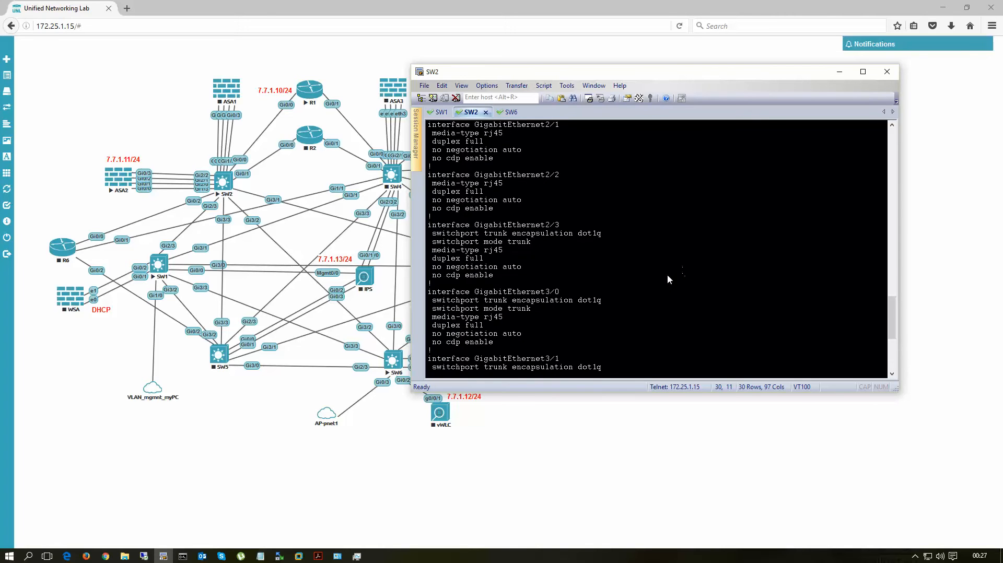
key(q)
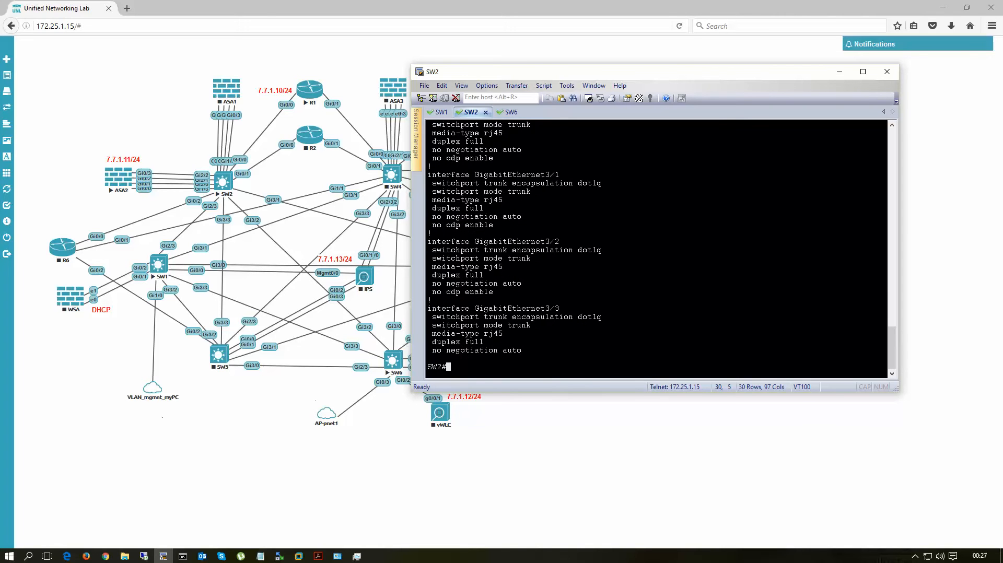
Step: Switch to Command Prompt, look through the native PC's IP configuration output, and return to the lab topology
click(183, 556)
drag(284, 23, 661, 50)
scroll(710, 195, down, 5)
scroll(710, 195, down, 3)
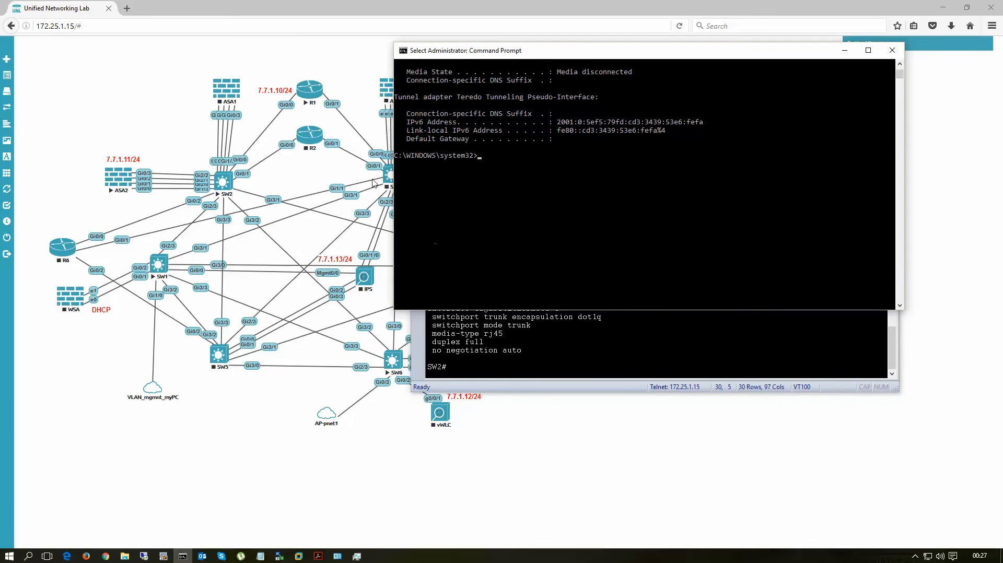
click(373, 124)
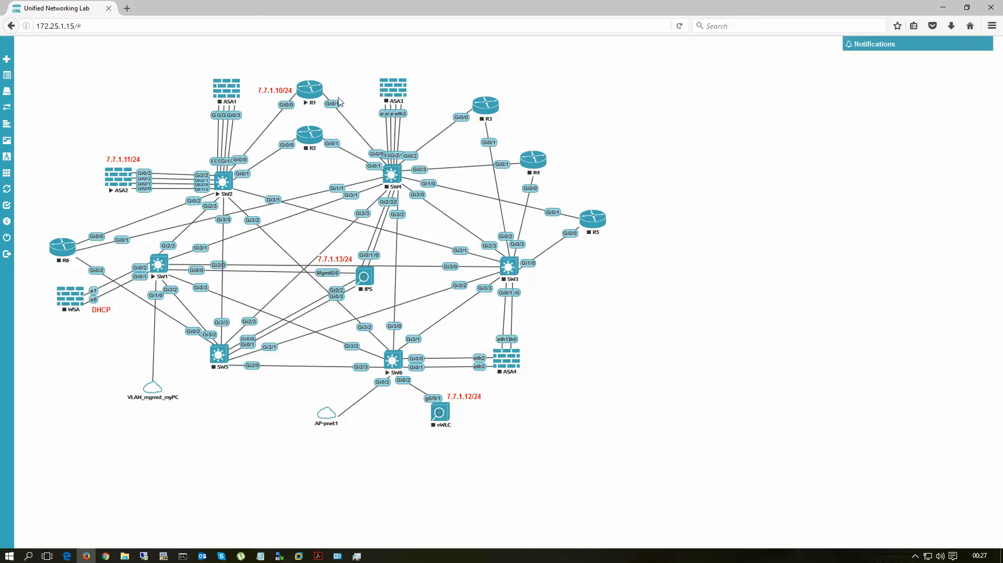
Step: Open R1's console session from the topology and display its running configuration
click(309, 90)
key(Return)
key(Return)
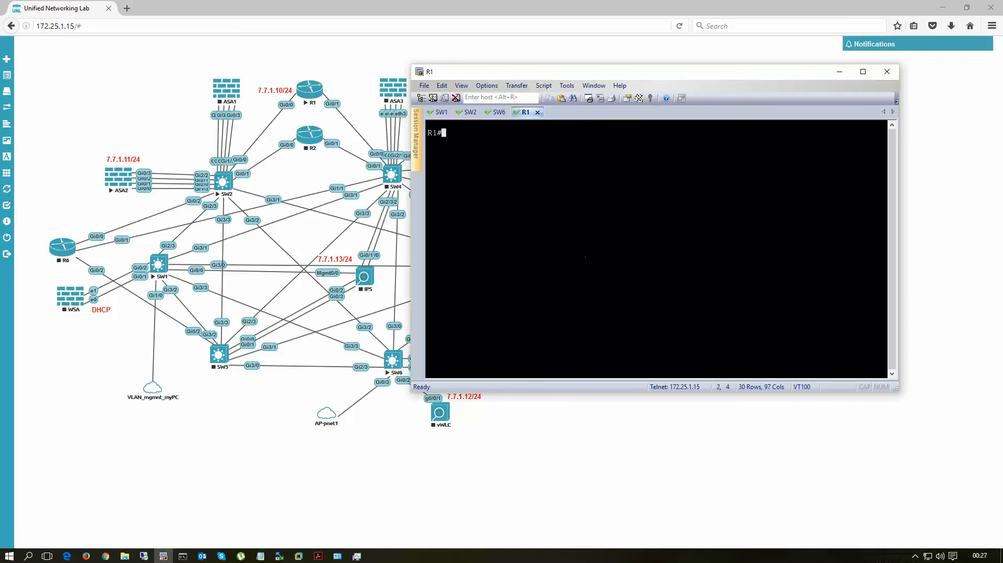
text(sh run)
key(Return)
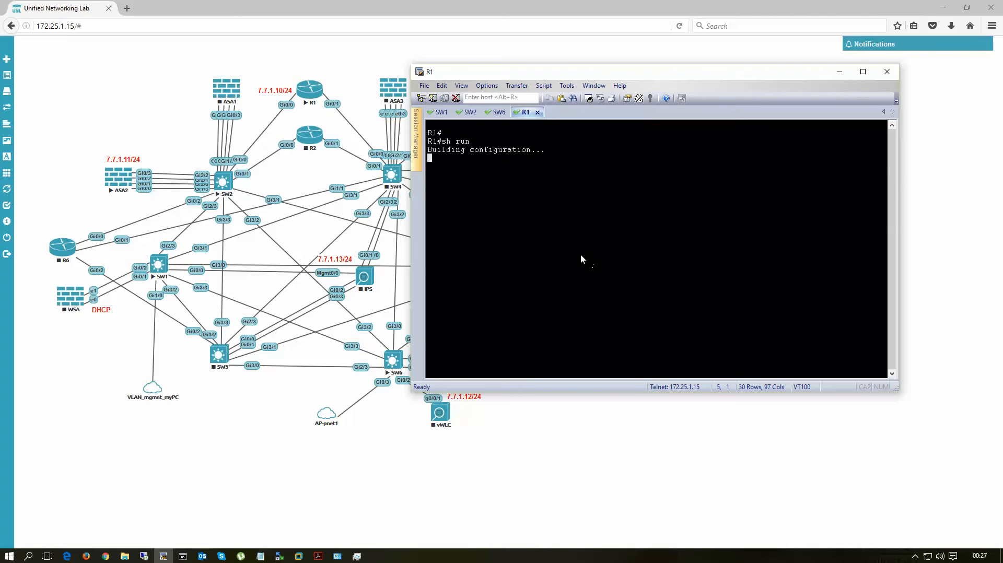
Step: Examine the GigabitEthernet0/0 address and the mgmnt DHCP pool settings in R1's running configuration
key(space)
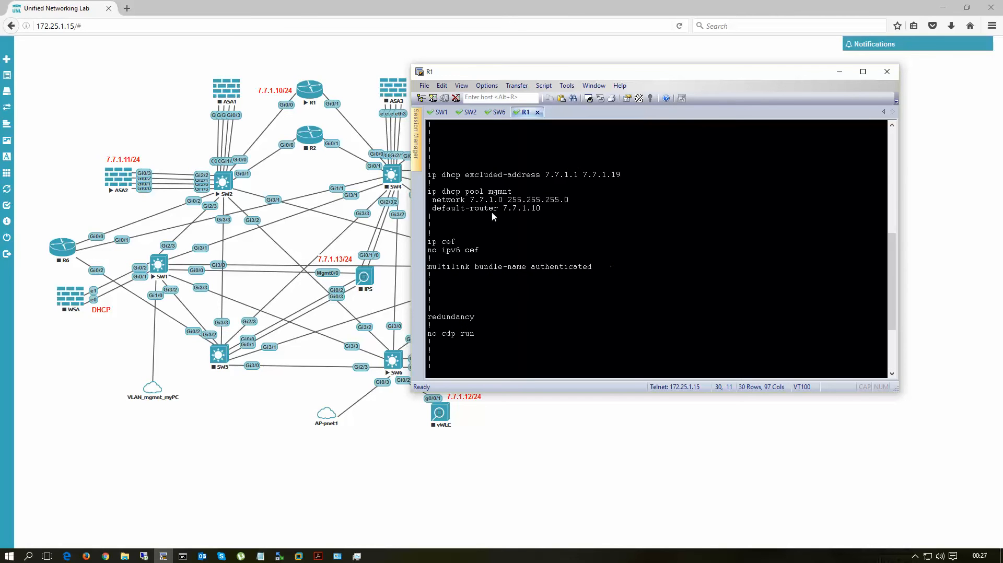
key(space)
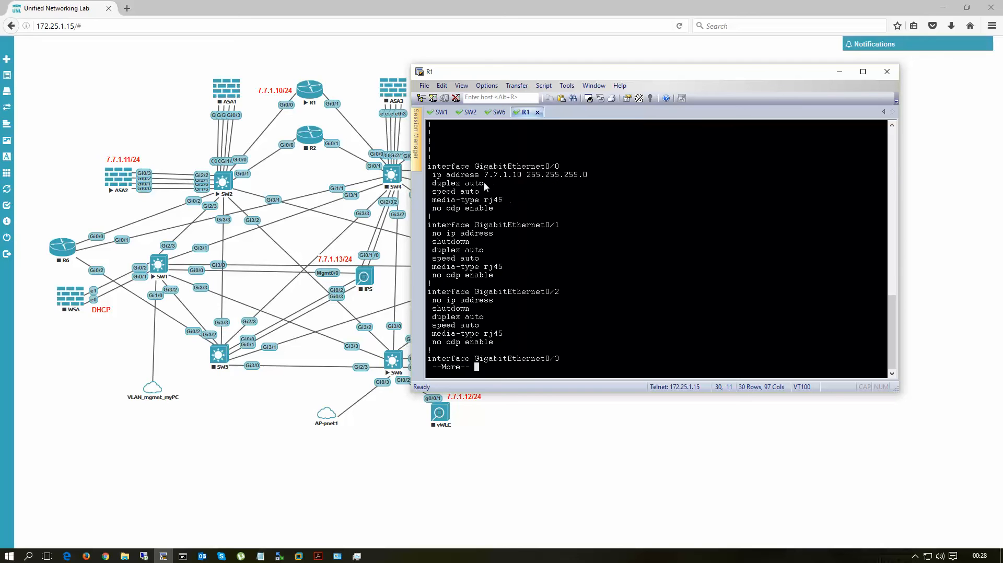
drag(483, 178, 541, 176)
scroll(559, 211, up, 10)
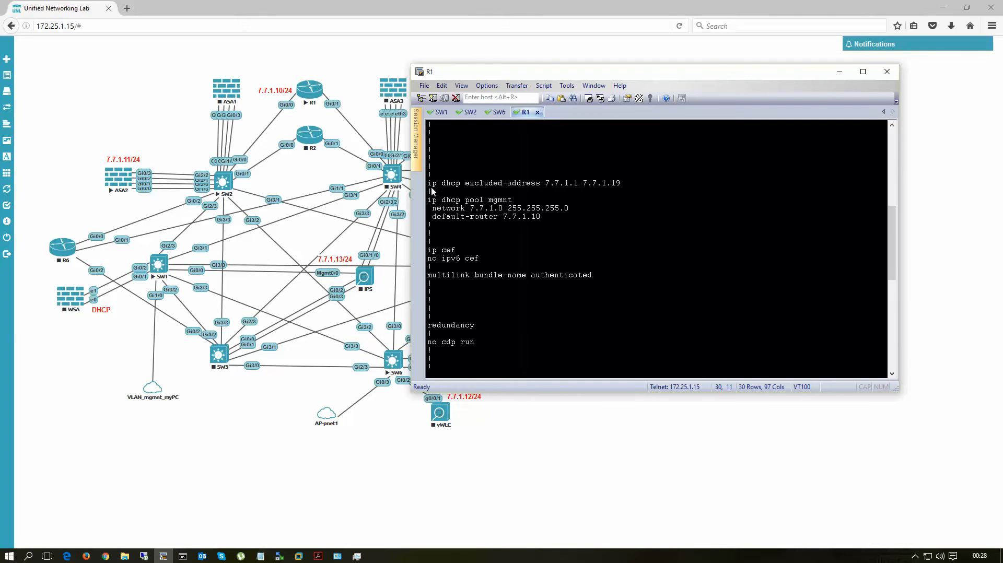
Step: Examine the DHCP excluded addresses, the mgmnt pool and the interface settings in R1's running configuration
drag(431, 184, 666, 222)
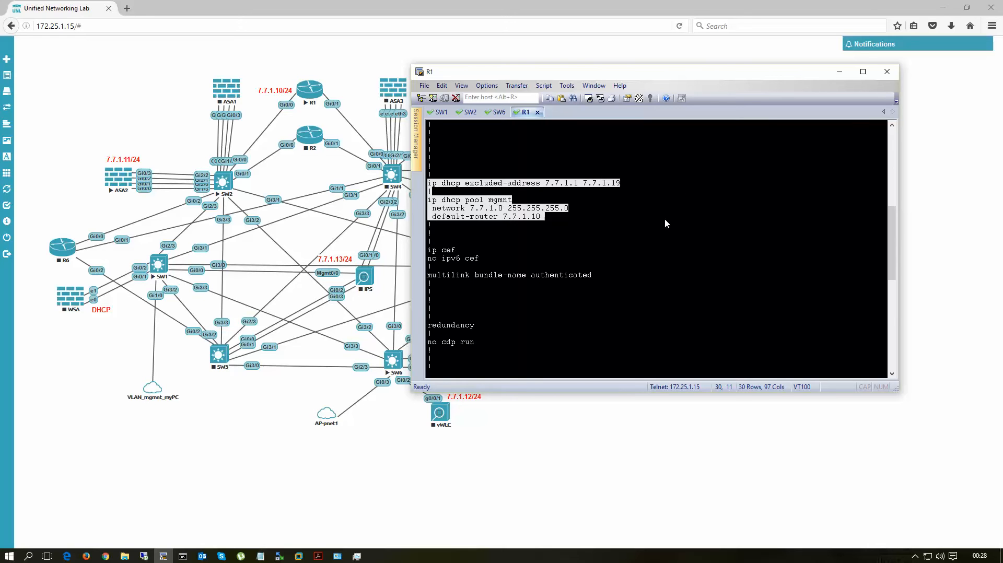
click(626, 244)
scroll(630, 237, down, 12)
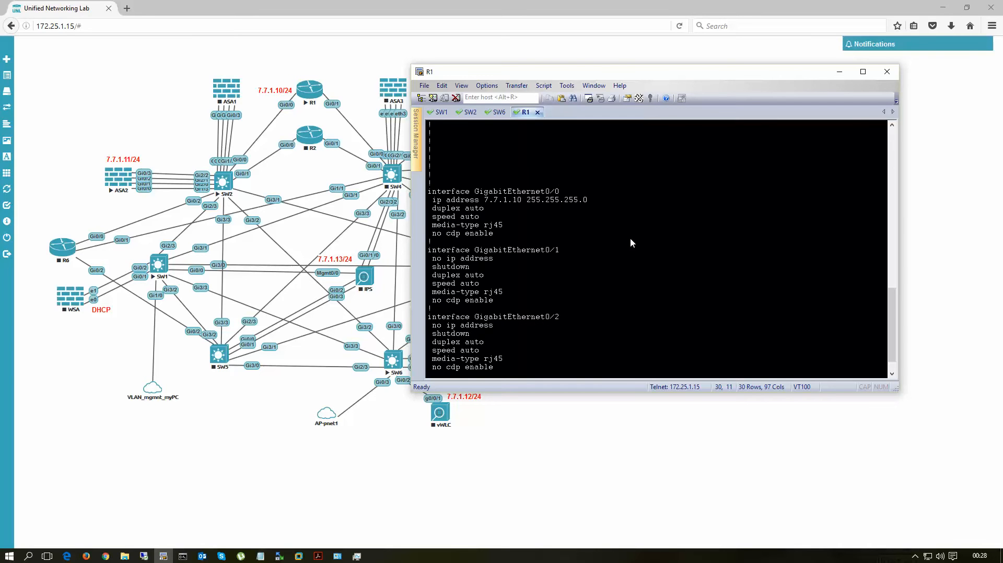
key(space)
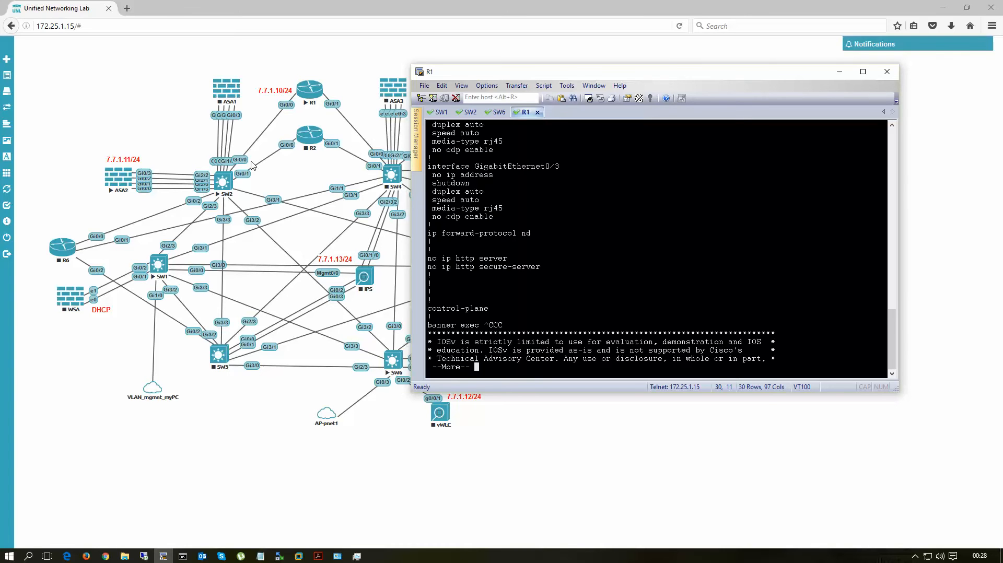
Step: Switch to SW2's console session and check the VLAN 7 access settings on GigabitEthernet0/0
click(471, 112)
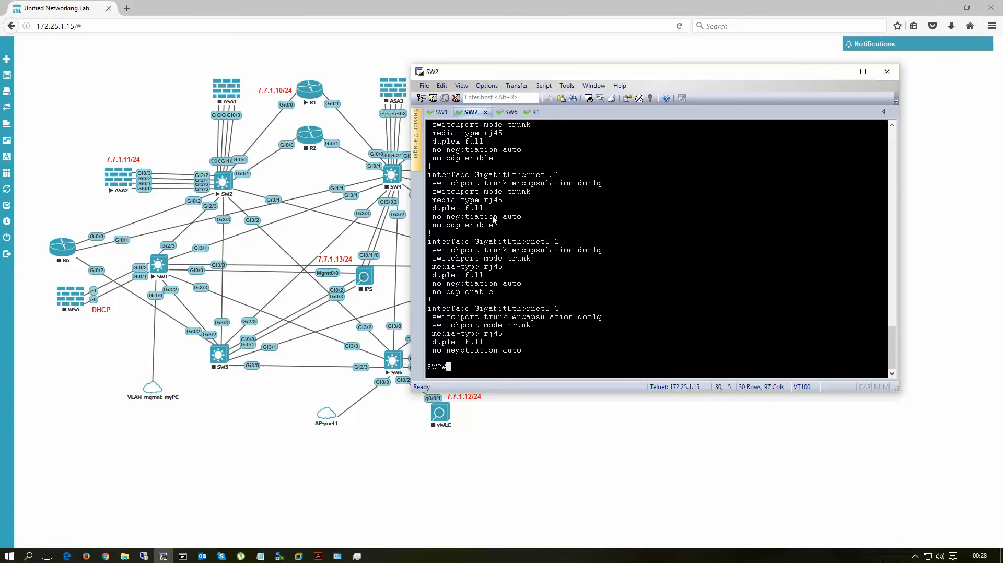
scroll(529, 243, up, 10)
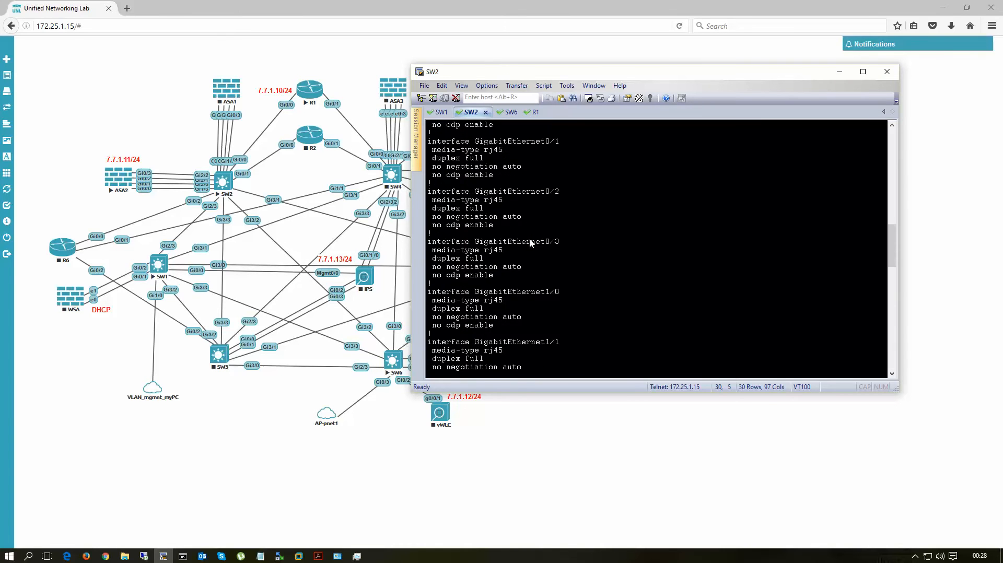
drag(485, 209, 594, 213)
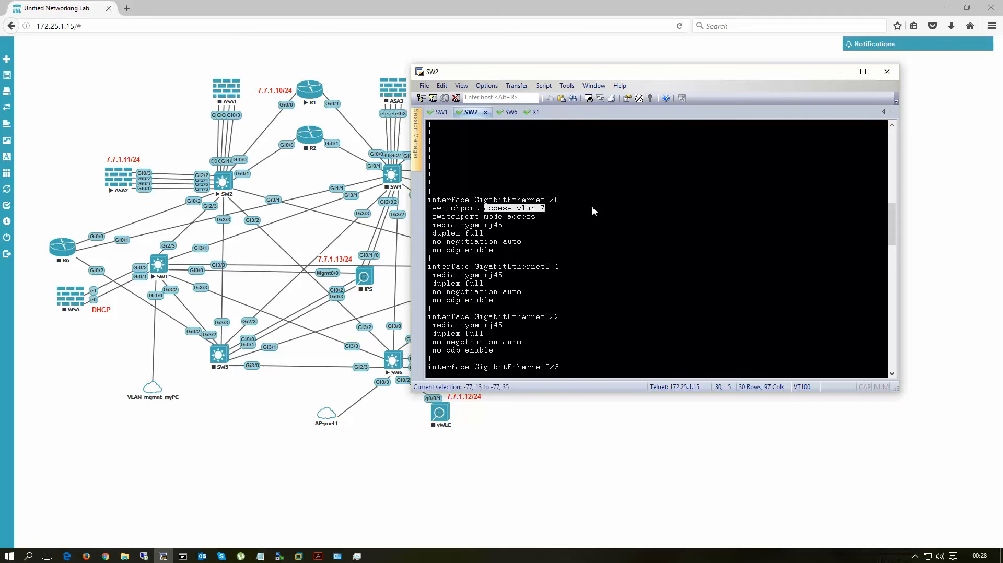
click(629, 274)
scroll(633, 265, down, 15)
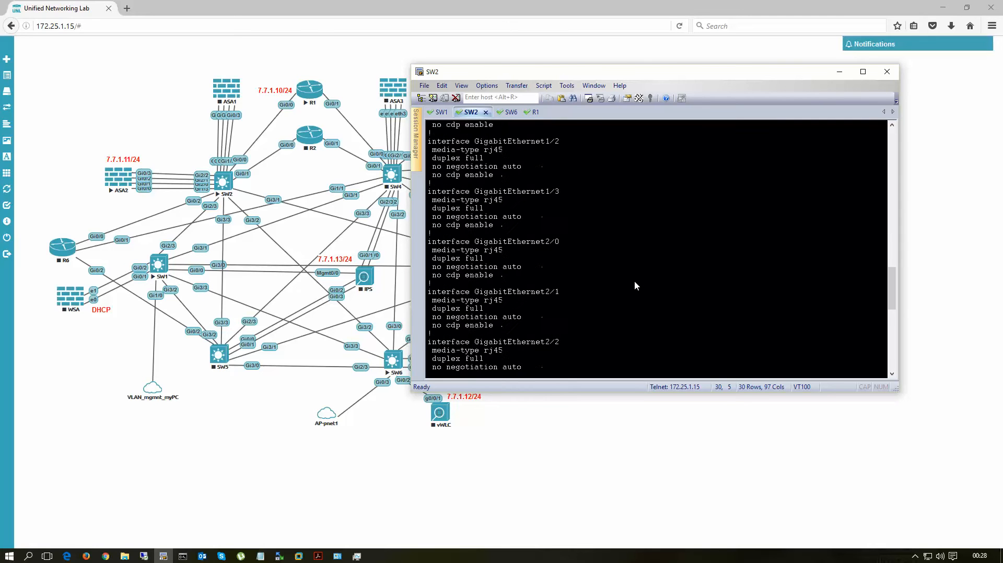
Step: Ping R1's management address 7.7.1.10 from Command Prompt on the native PC
click(182, 556)
text(ping 7.7.1.10)
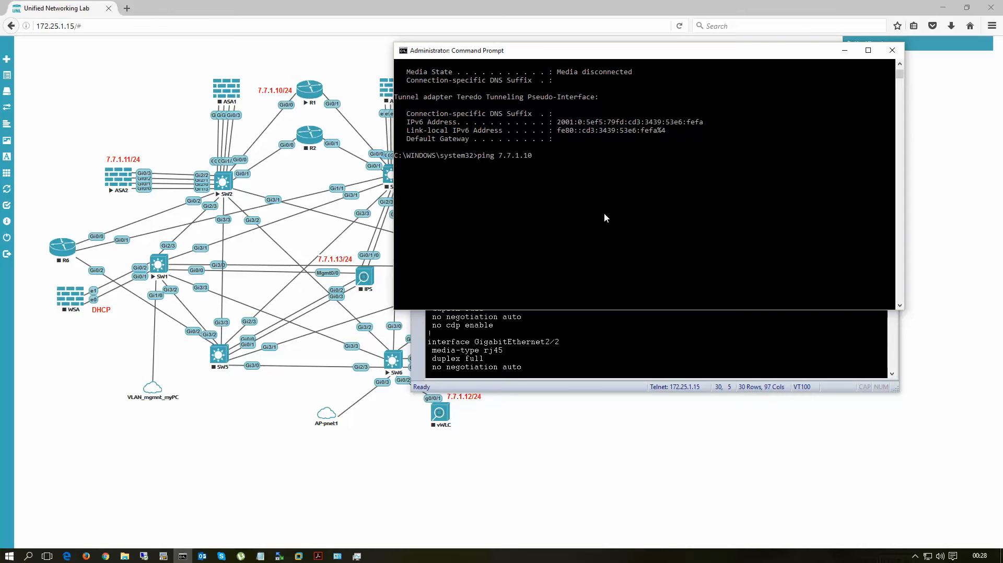
key(Return)
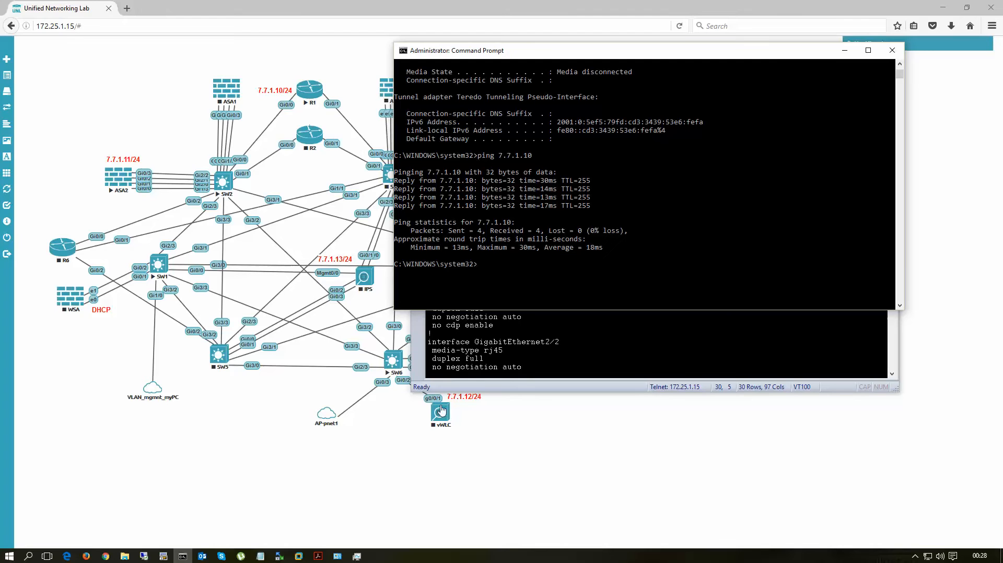
Step: Return to R1's console session, quit the configuration listing and ping 7.7.1.1
key(alt+Tab)
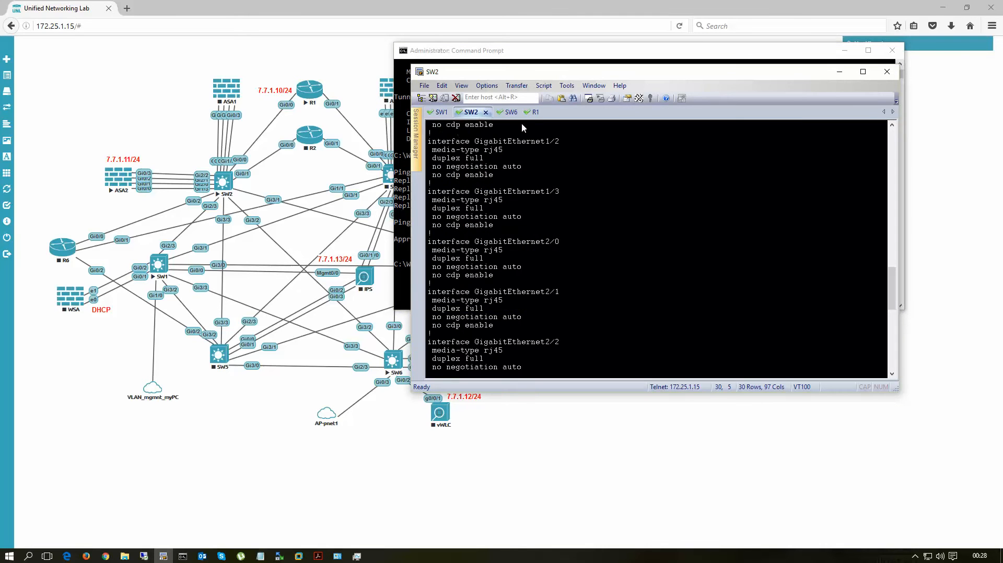
click(532, 112)
text(q)
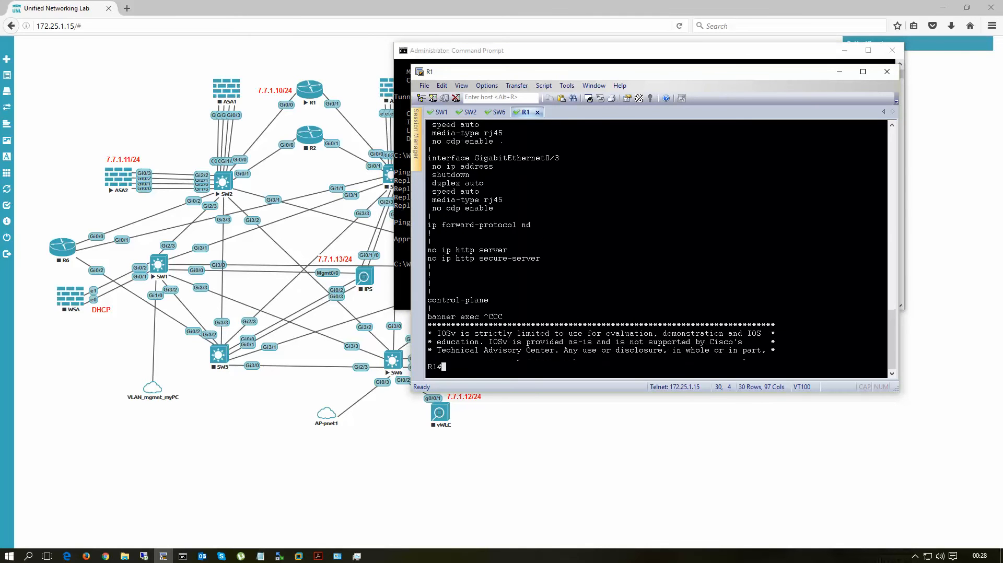
text(ping 7.7.1.1)
key(Return)
key(Return)
key(Return)
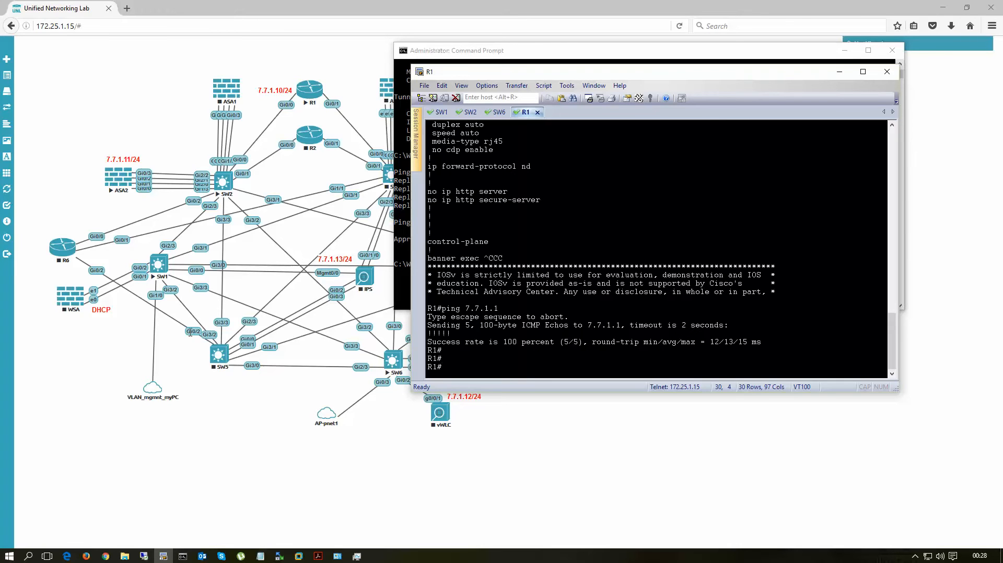
Step: Open ASA2's console session from the topology, enter privileged mode and examine the IP address assigned to its mgmnt interface
click(119, 180)
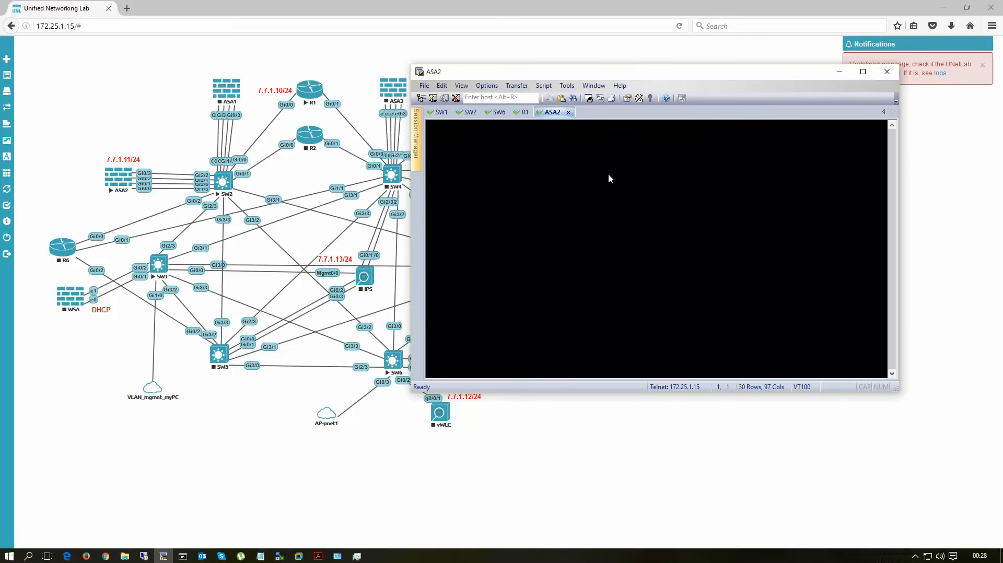
key(Return)
key(Return)
text(en)
key(Return)
key(Return)
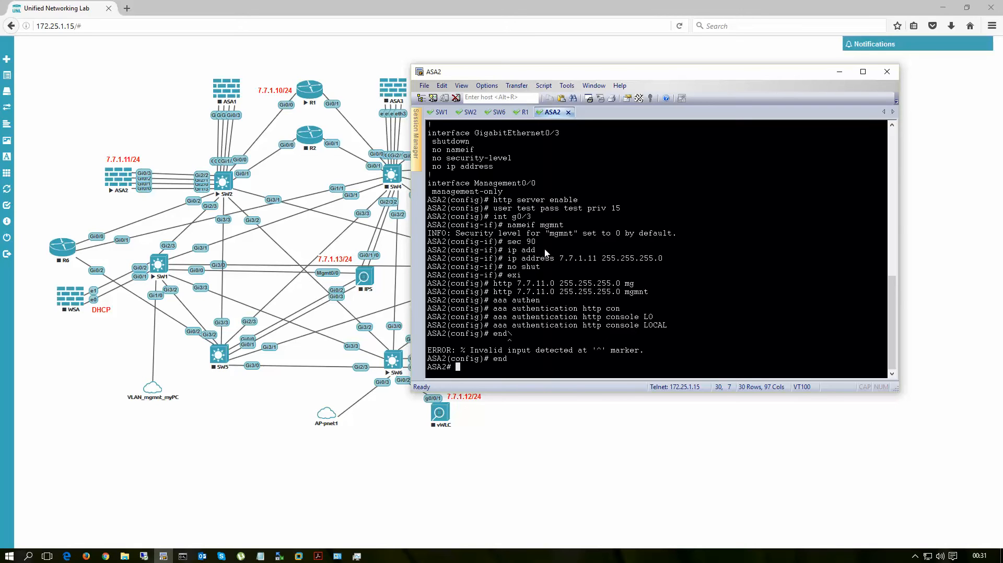
drag(560, 259, 597, 259)
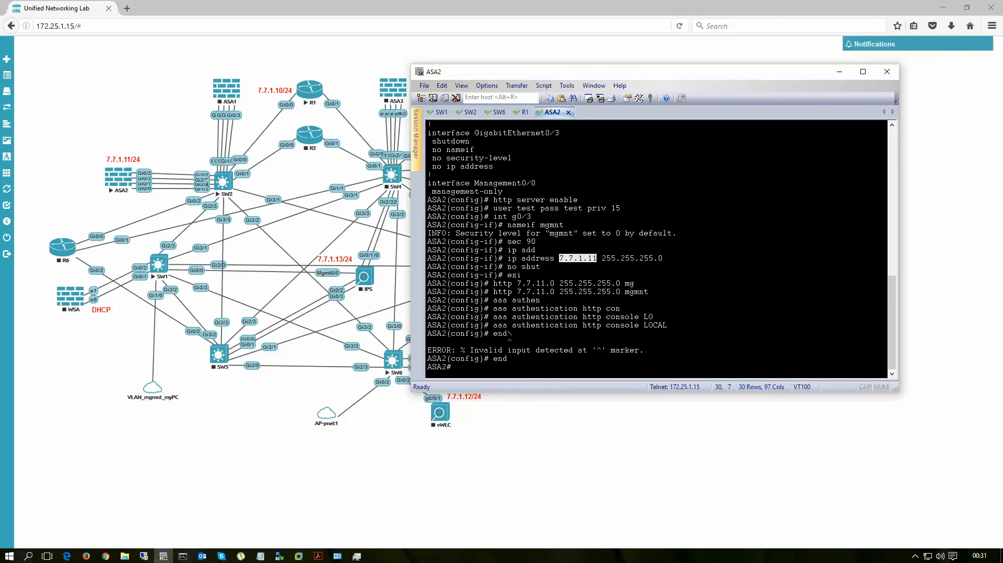
Step: In SW2's console, start terminal configuration and enter interface configuration mode for GigabitEthernet2/2
click(206, 174)
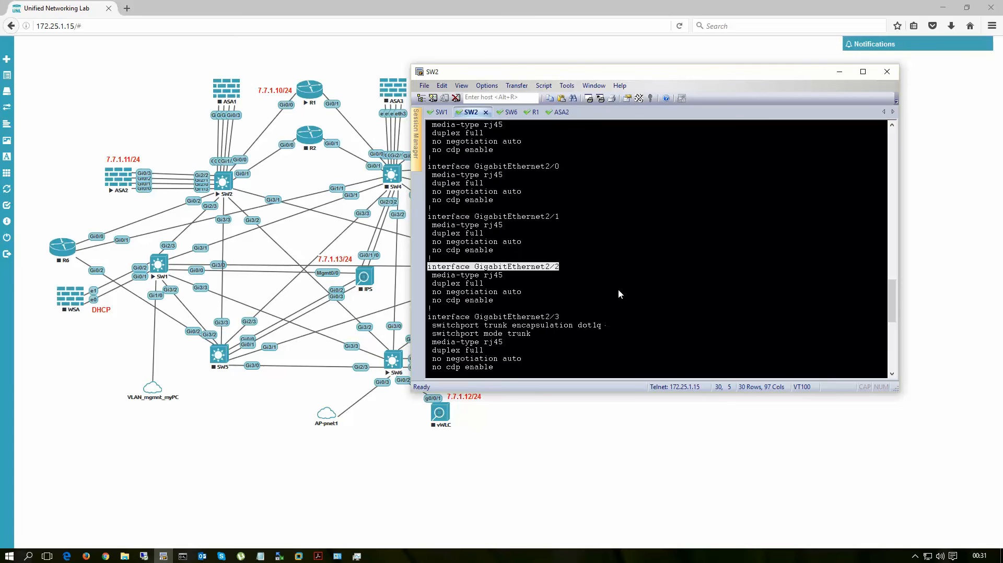
drag(429, 267, 623, 266)
key(Return)
text(conf)
key(Return)
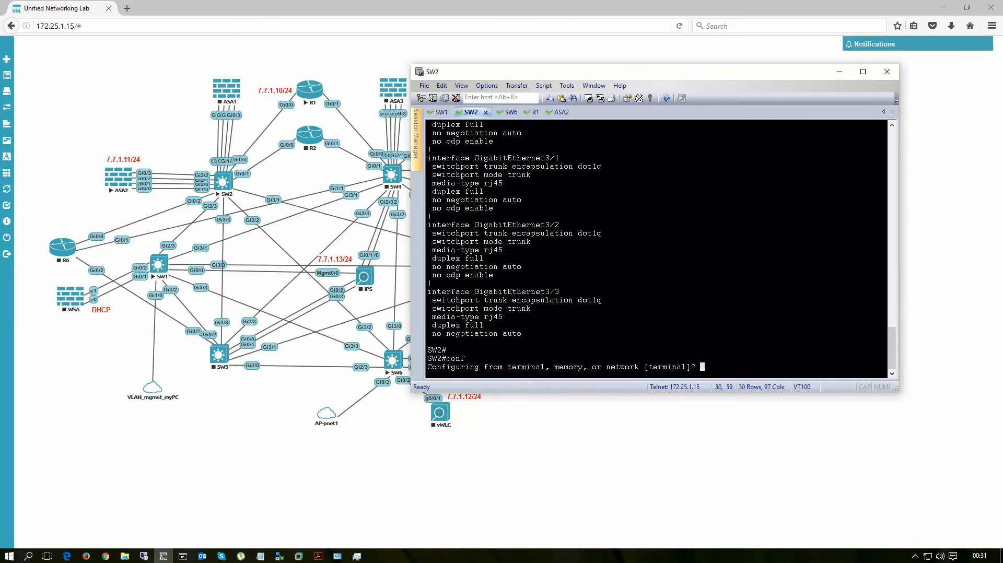
key(Return)
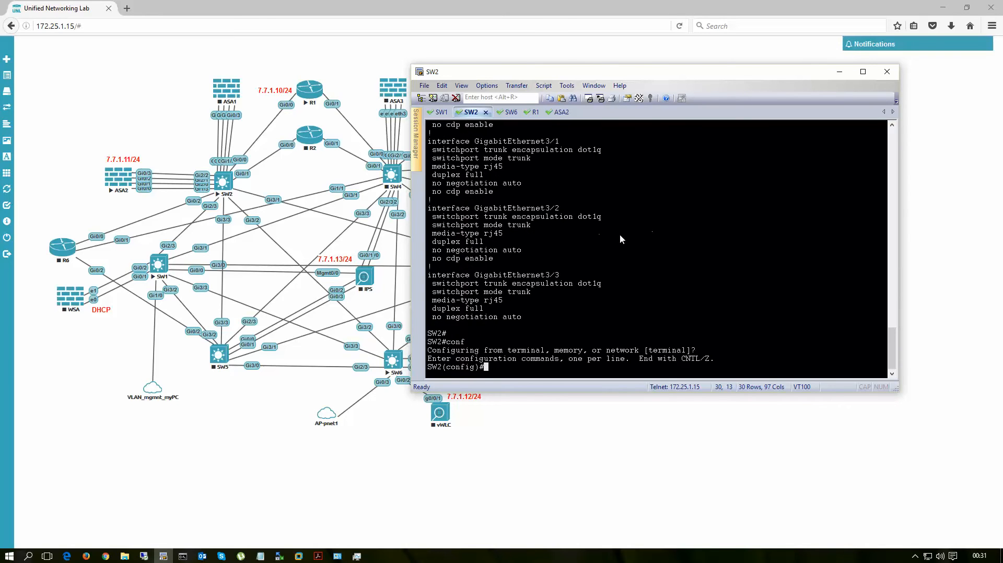
scroll(572, 261, up, 7)
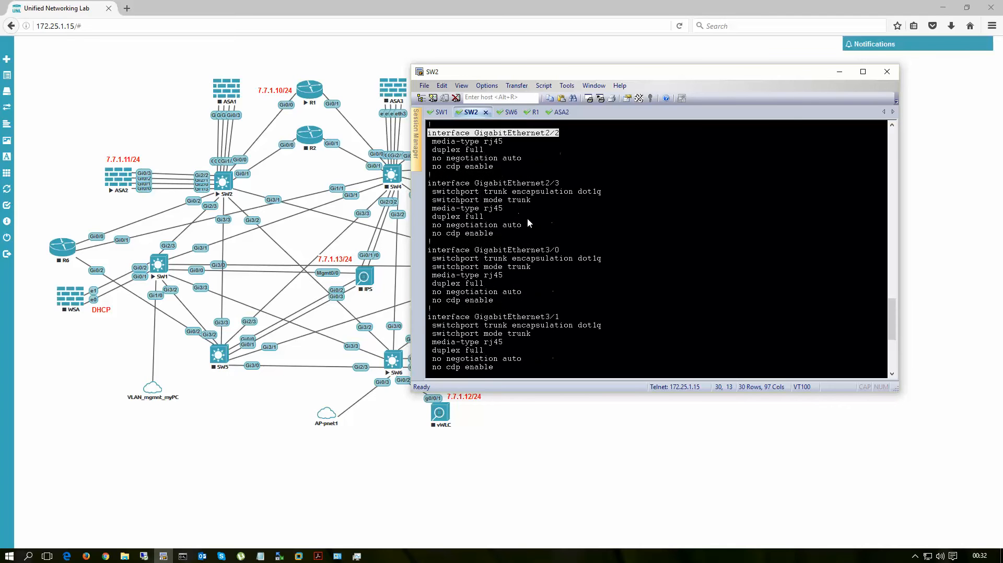
click(443, 140)
drag(427, 133, 560, 136)
scroll(722, 275, down, 7)
right_click(732, 258)
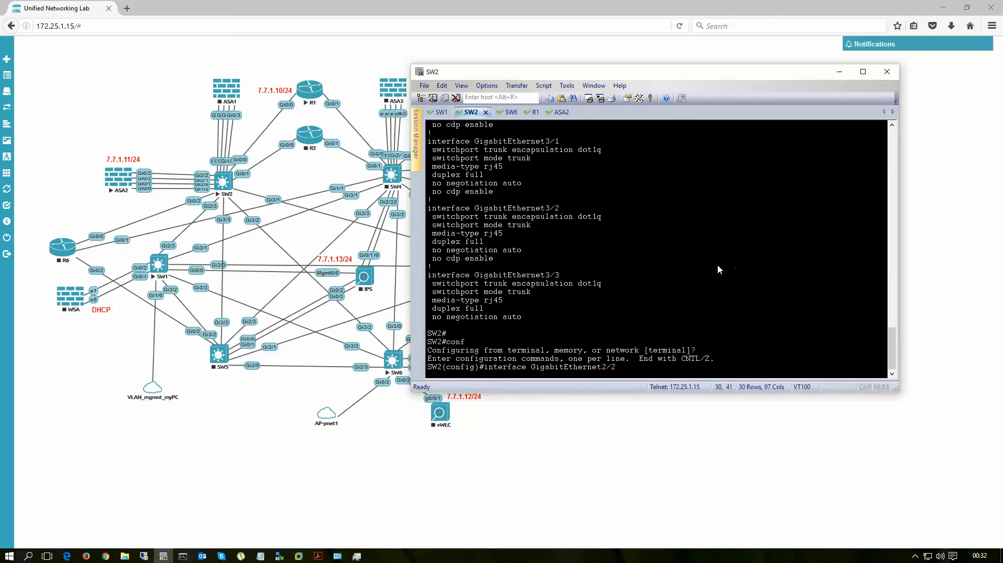
key(Return)
Step: Set SW2's GigabitEthernet2/2 to access mode in VLAN 7 by reusing GigabitEthernet0/0's switchport lines, and exit configuration mode
scroll(646, 228, up, 14)
scroll(646, 228, up, 20)
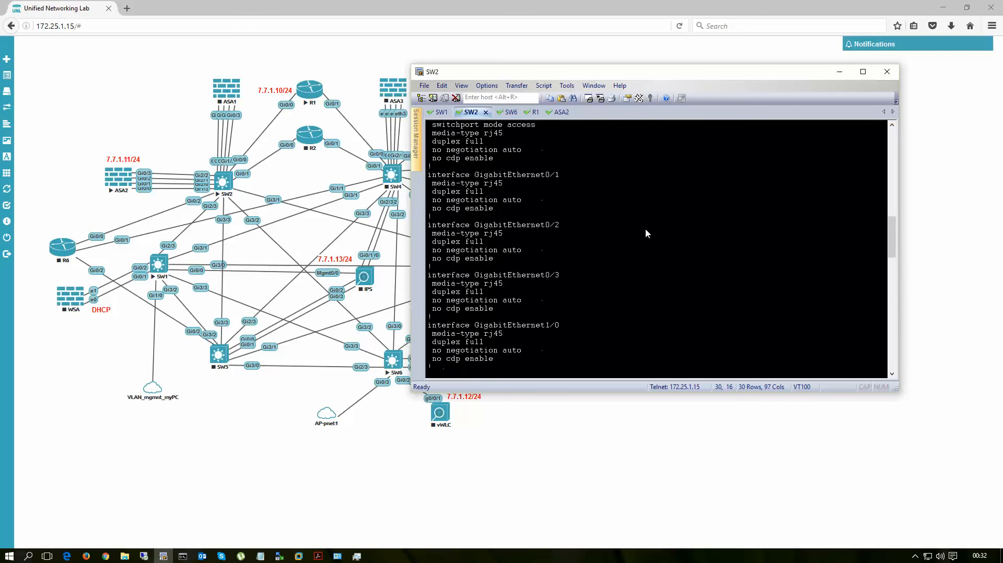
drag(432, 266, 549, 275)
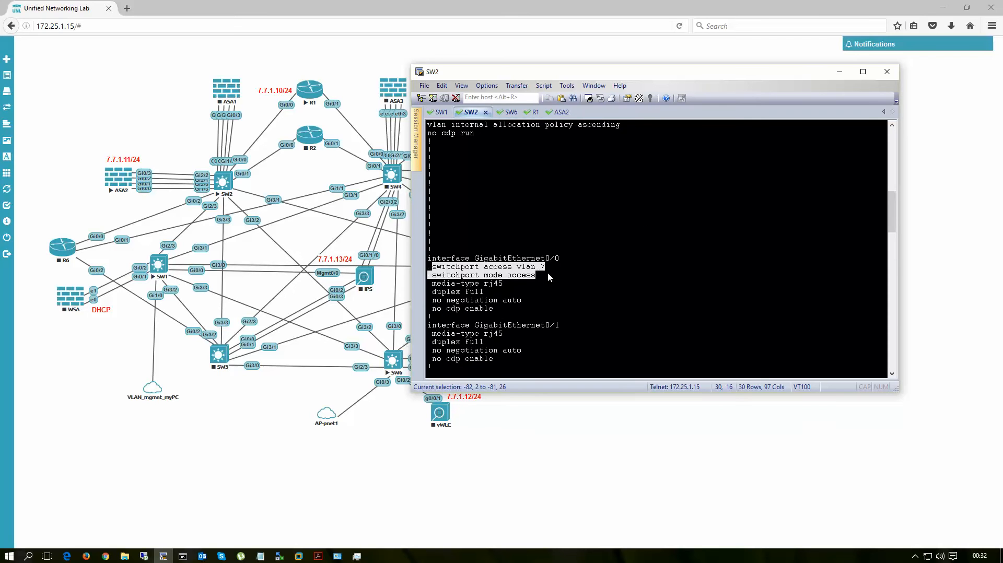
scroll(640, 287, down, 18)
scroll(646, 290, down, 15)
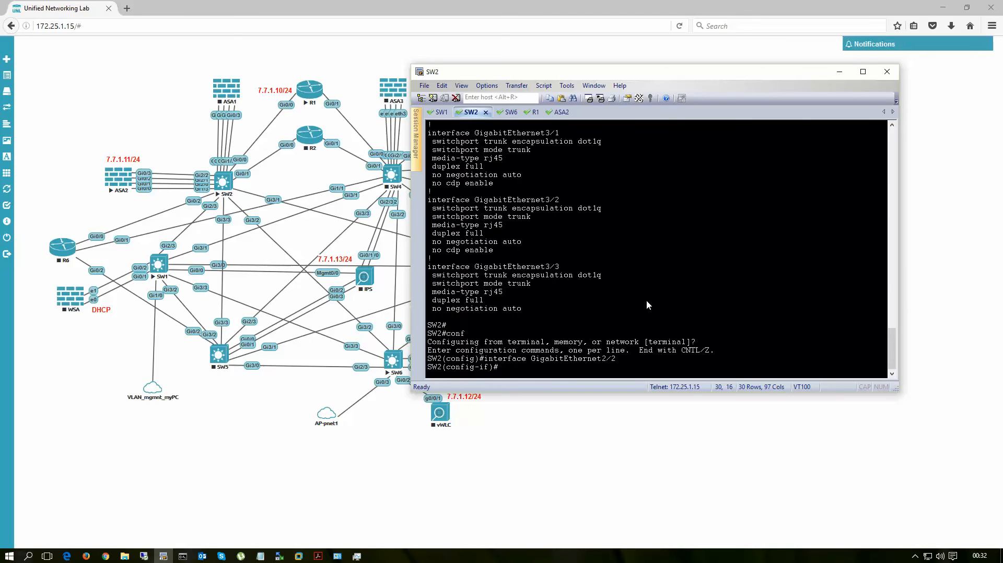
right_click(714, 219)
key(Return)
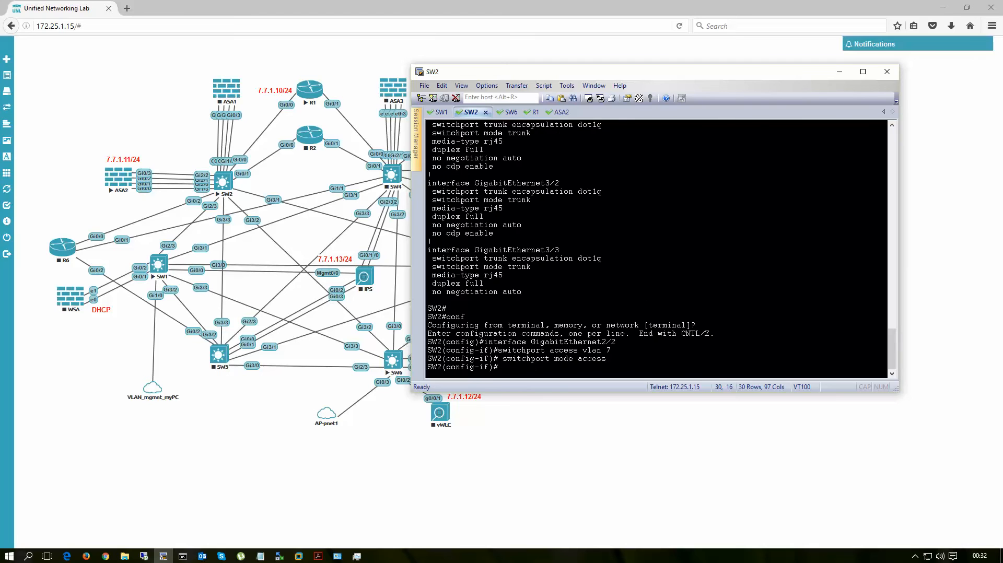
key(ctrl+z)
key(Return)
key(Return)
key(Return)
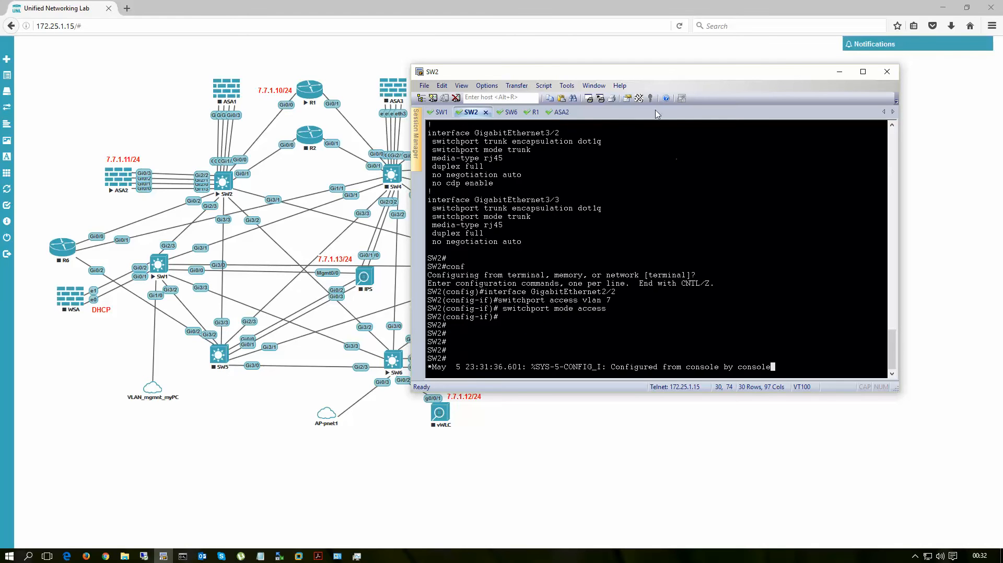
Step: Ping R1's address 7.7.1.10 three times from ASA2's console session
click(555, 114)
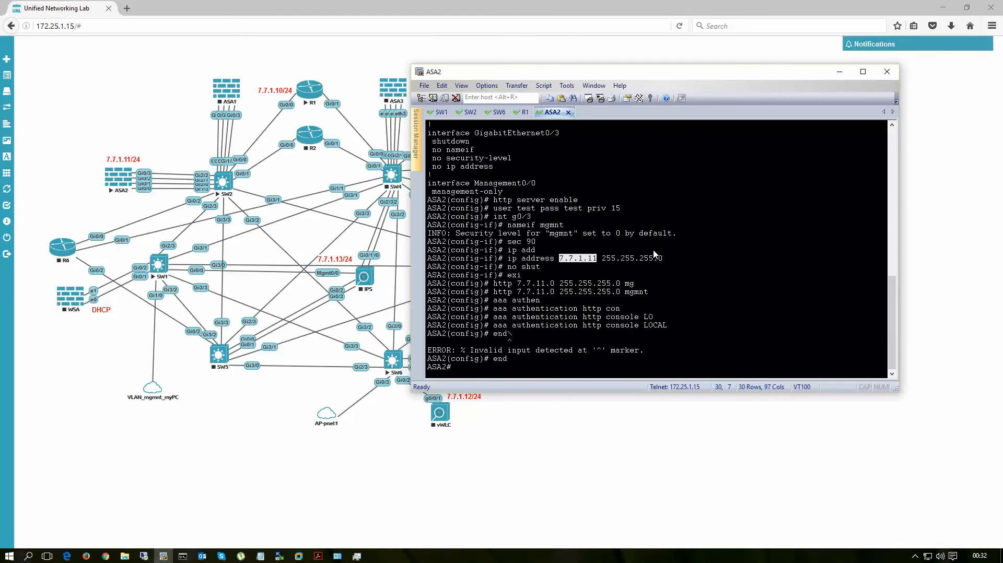
text(ping 7.7.1.10)
key(Return)
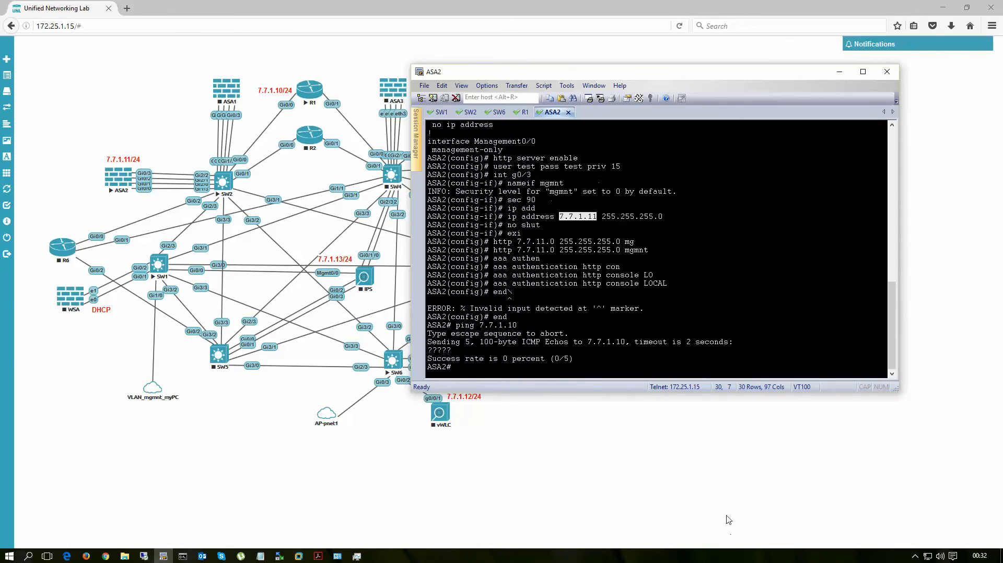
key(Up)
key(Return)
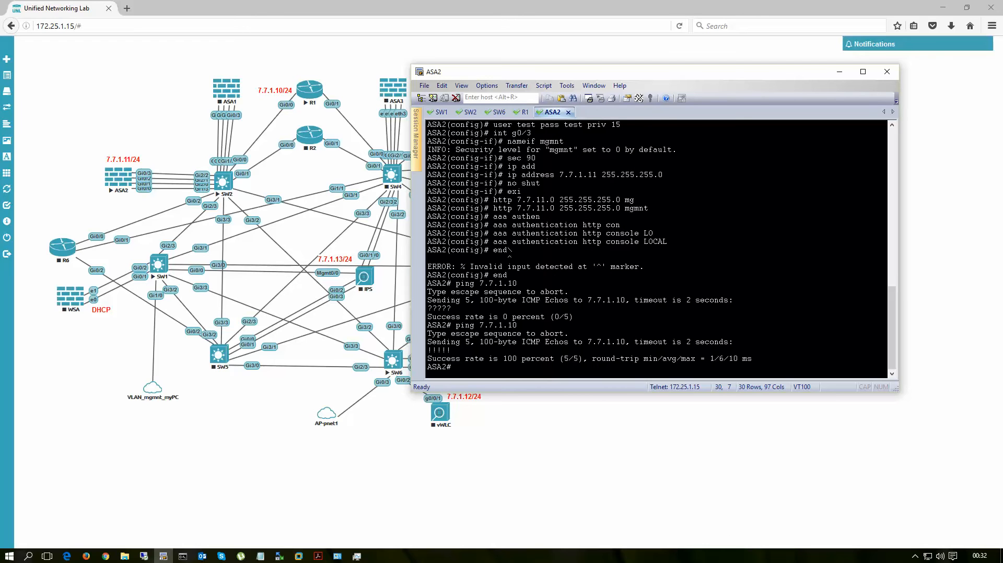
key(Up)
key(Return)
key(Return)
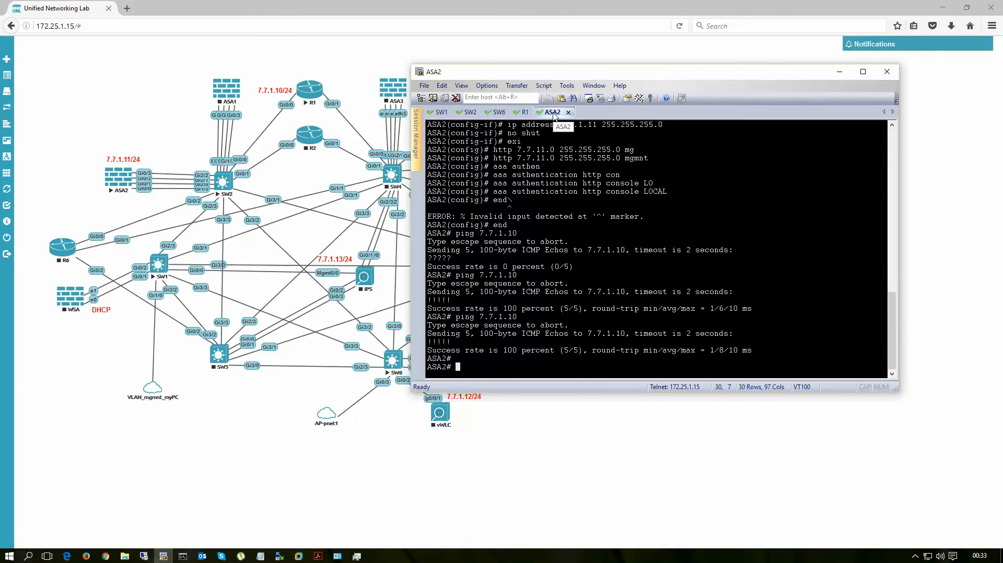
Step: Ping ASA2's address 7.7.1.11 twice from Command Prompt on the native PC
click(184, 557)
click(663, 188)
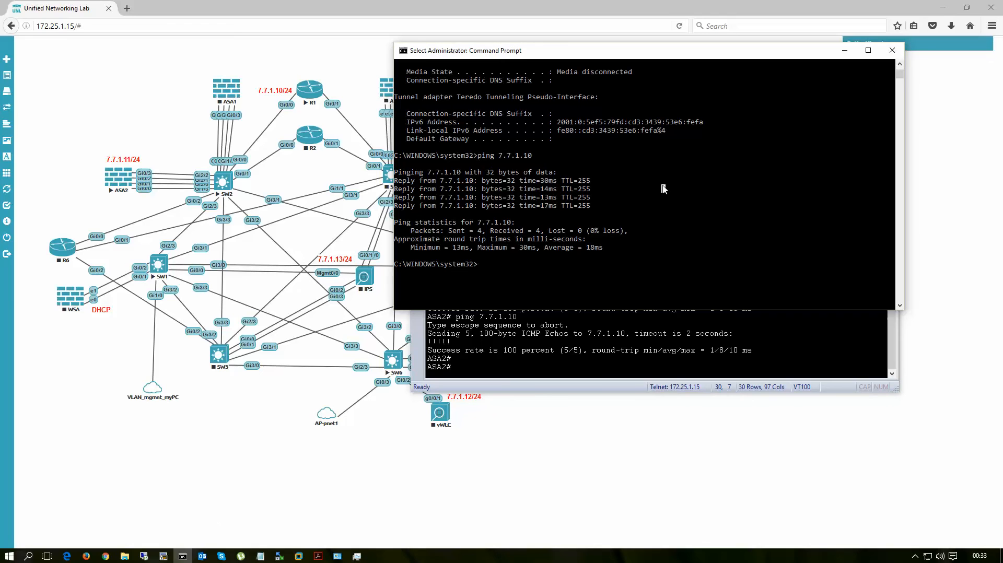
text(ping 7.7.1.1)
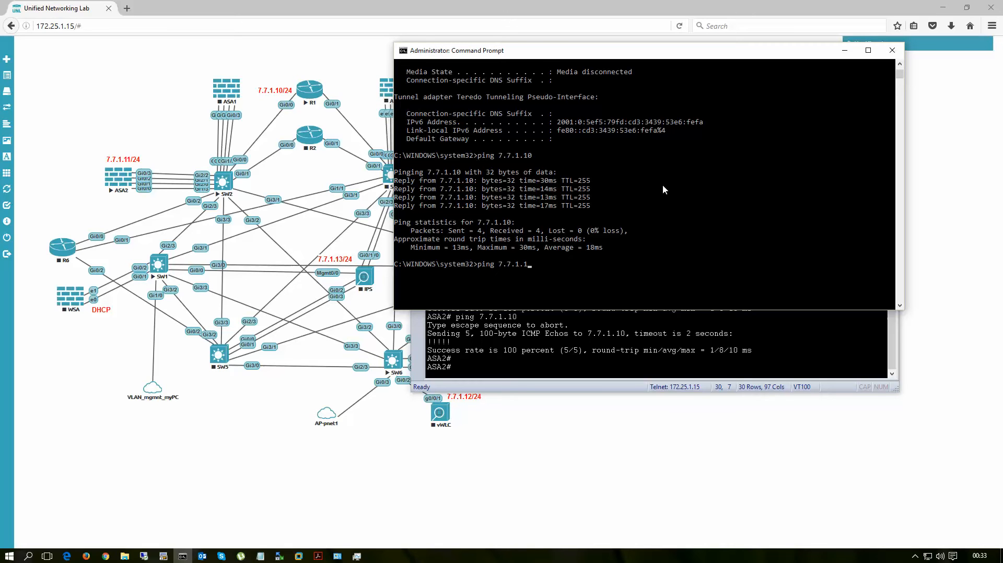
text(1)
key(Return)
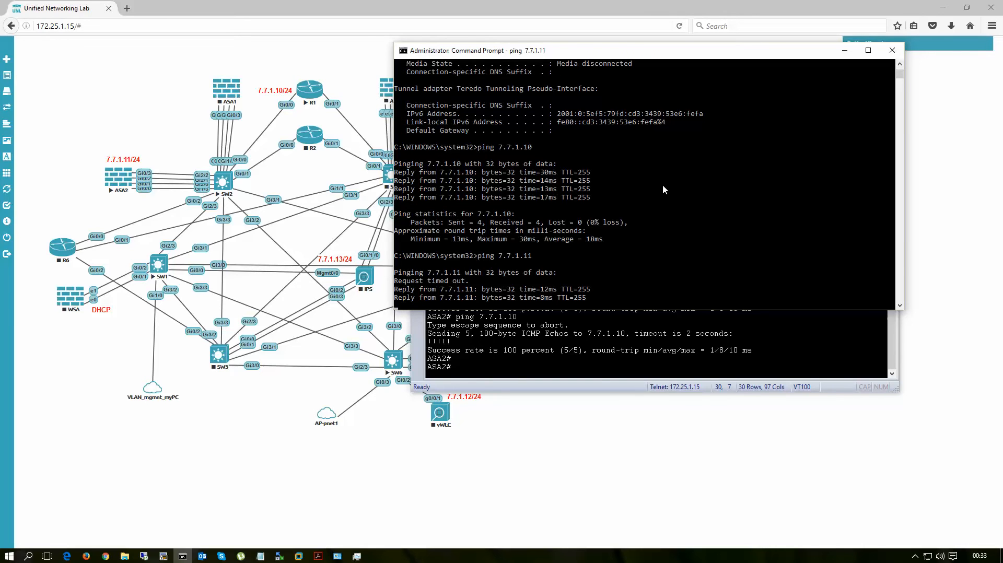
text(ping 7.7.1.11)
key(Return)
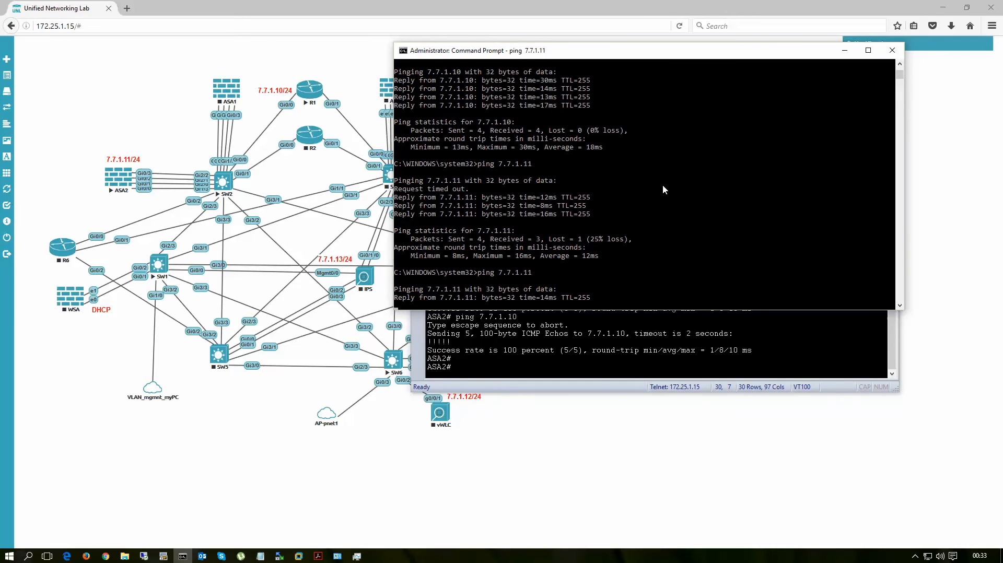
Step: Open the Cisco ASDM-IDM Launcher and try to connect to 7.7.1.11 with the account's username and password
click(942, 8)
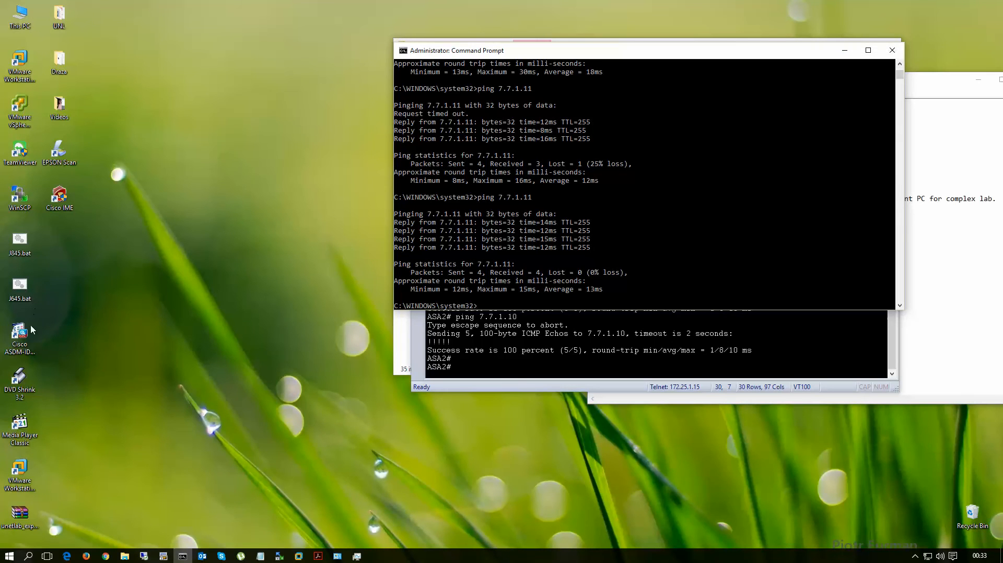
click(21, 337)
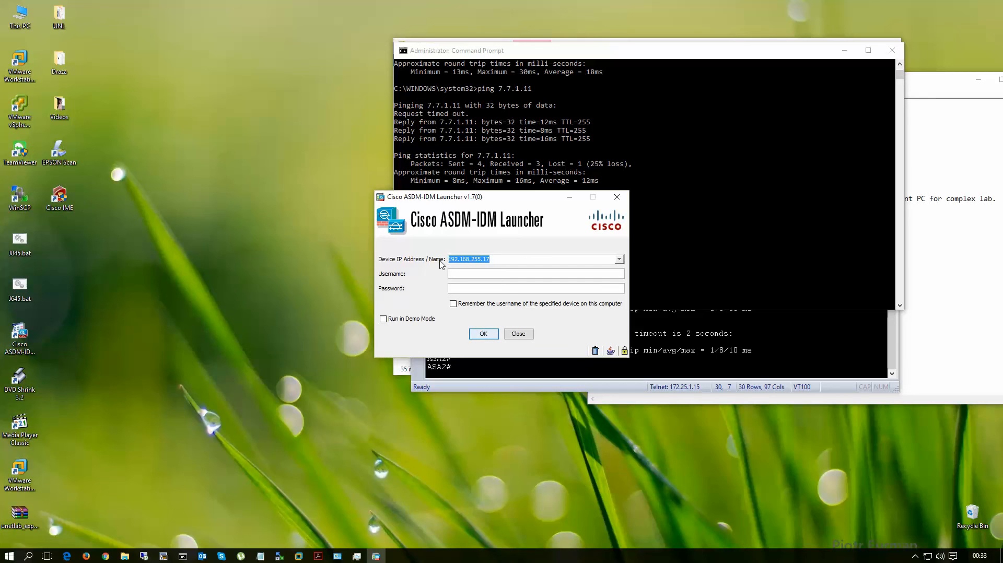
text(7.7.1.11test)
key(Tab)
text(test)
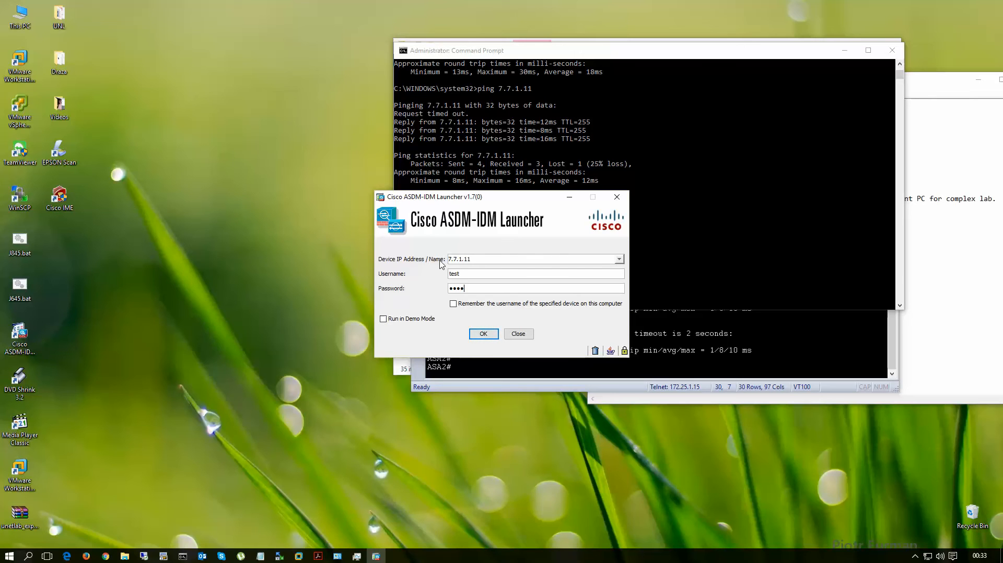
click(485, 333)
click(164, 558)
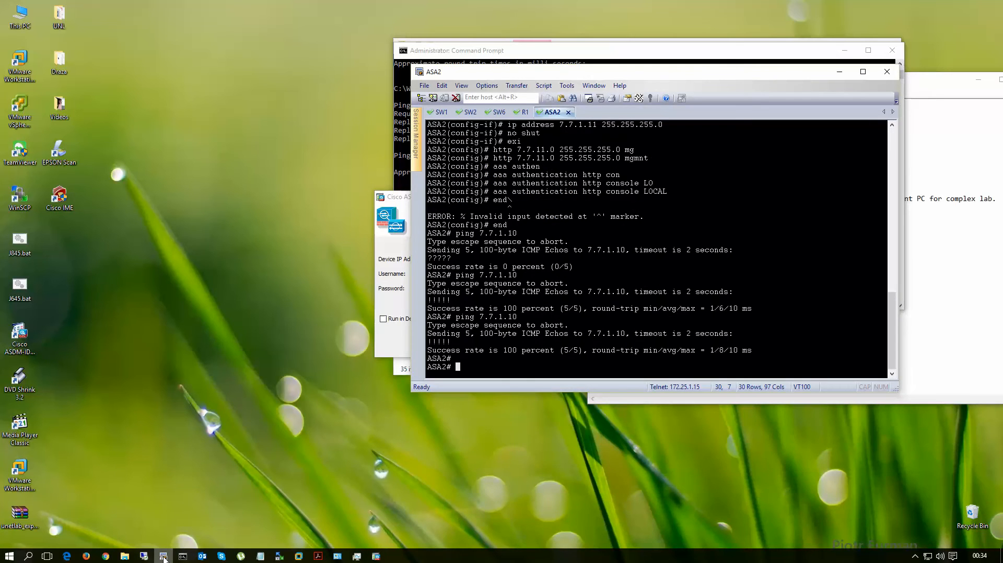
click(164, 558)
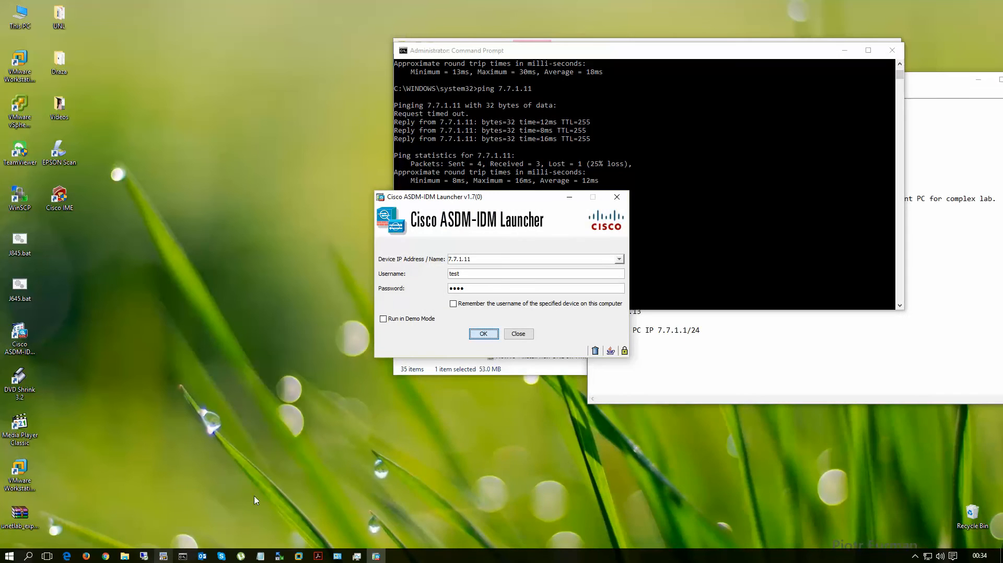
drag(499, 202, 309, 163)
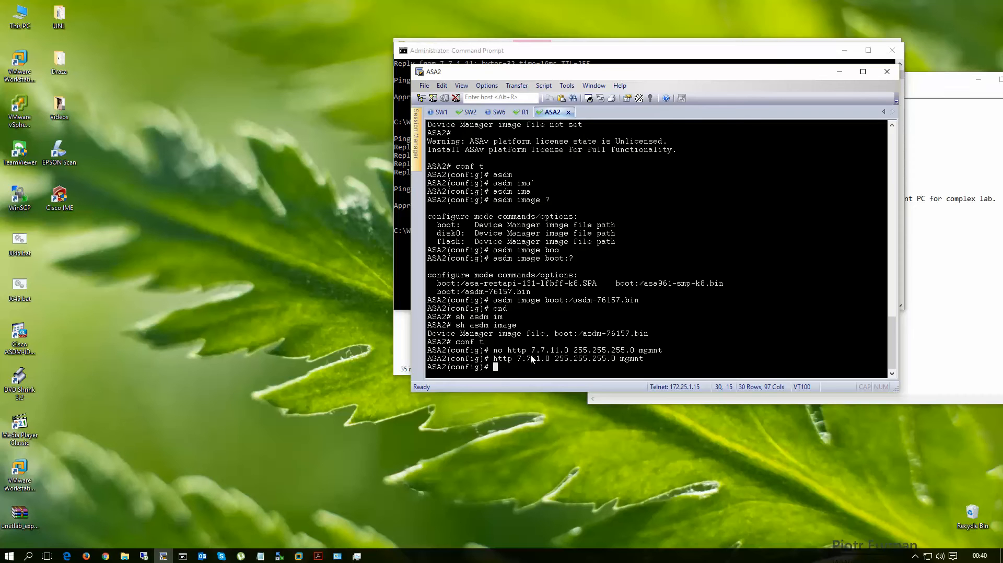
Step: In ASA2's console, examine the command removing HTTP access for 7.7.11.0 and the one allowing 7.7.1.0 255.255.255.0 on mgmnt
drag(494, 350, 665, 353)
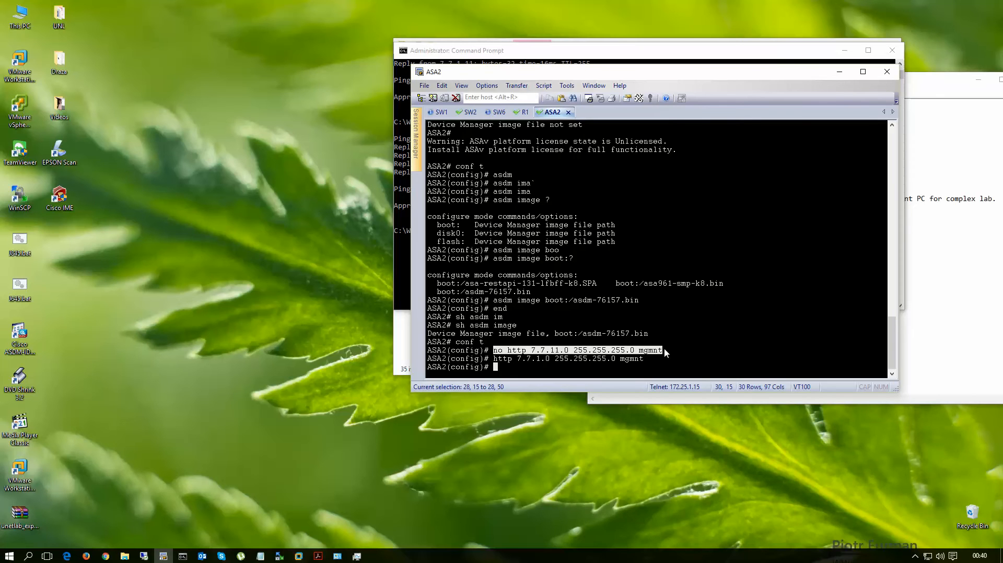
click(556, 352)
mouse_move(551, 352)
mouse_down()
mouse_move(574, 352)
mouse_move(551, 359)
mouse_up()
click(541, 362)
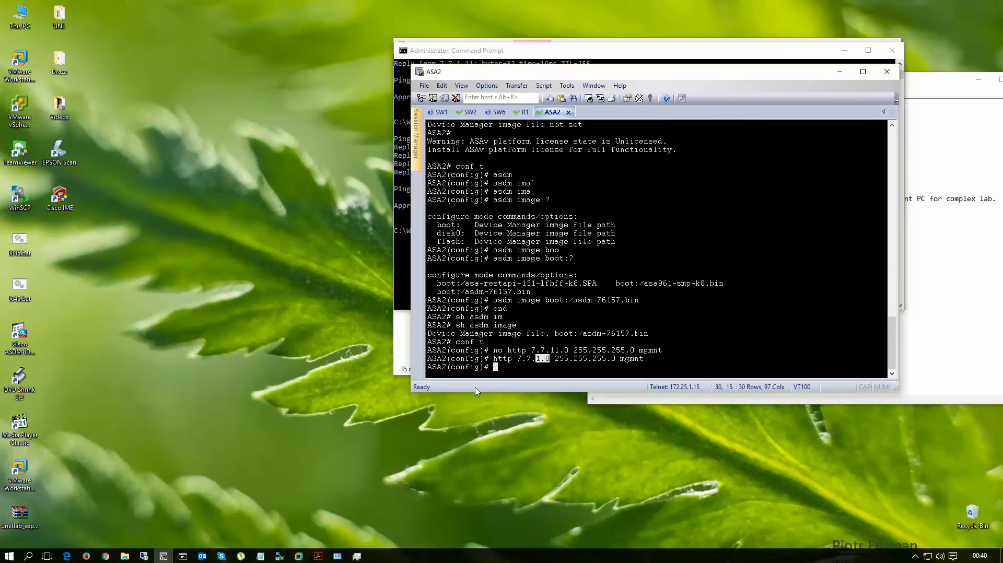
Step: Log in to ASA2 at 7.7.1.11 through the ASDM-IDM Launcher with the username and password, accepting the untrusted certificate
click(19, 334)
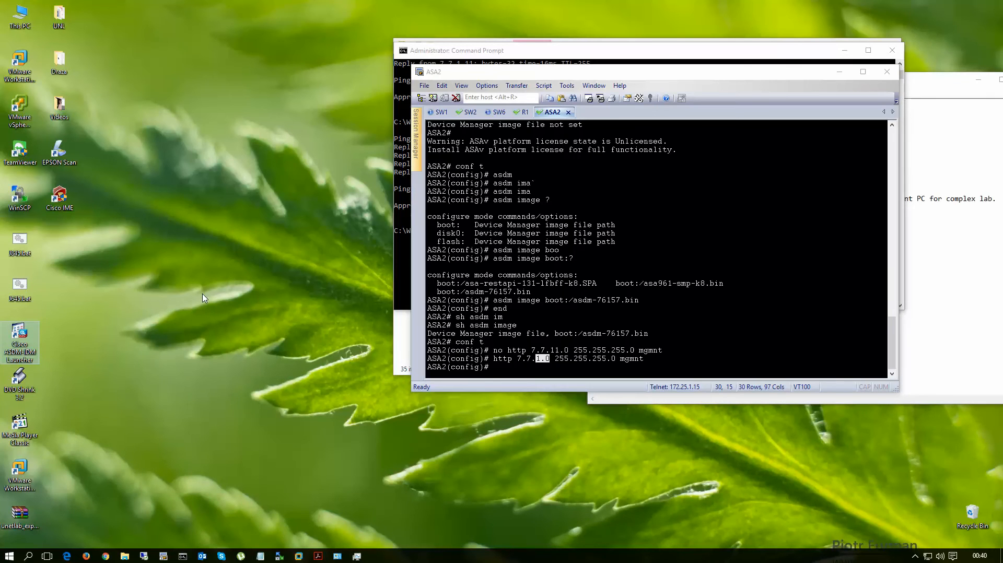
click(484, 276)
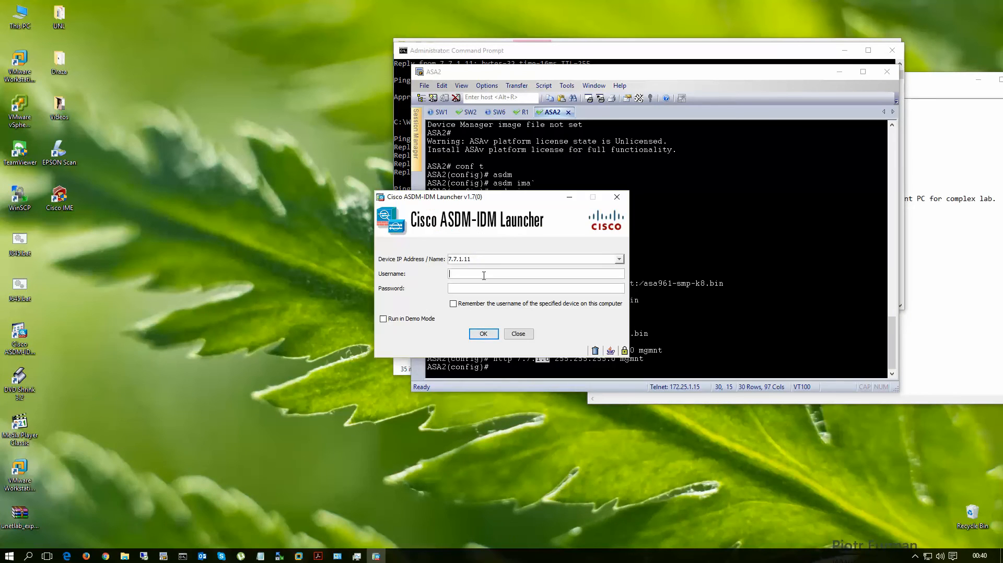
text(test)
key(Tab)
text(test)
click(483, 335)
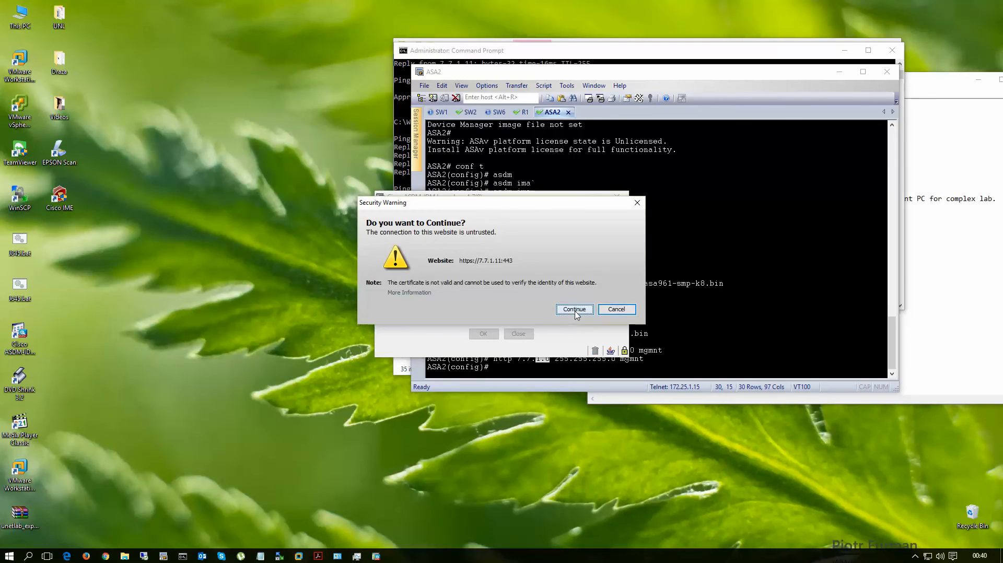
click(575, 309)
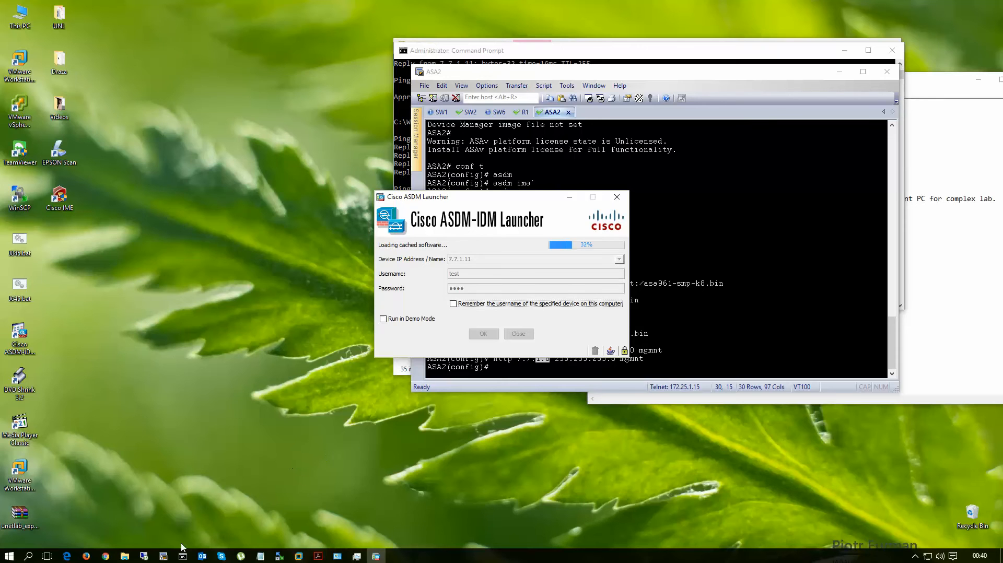
click(85, 557)
mouse_move(376, 558)
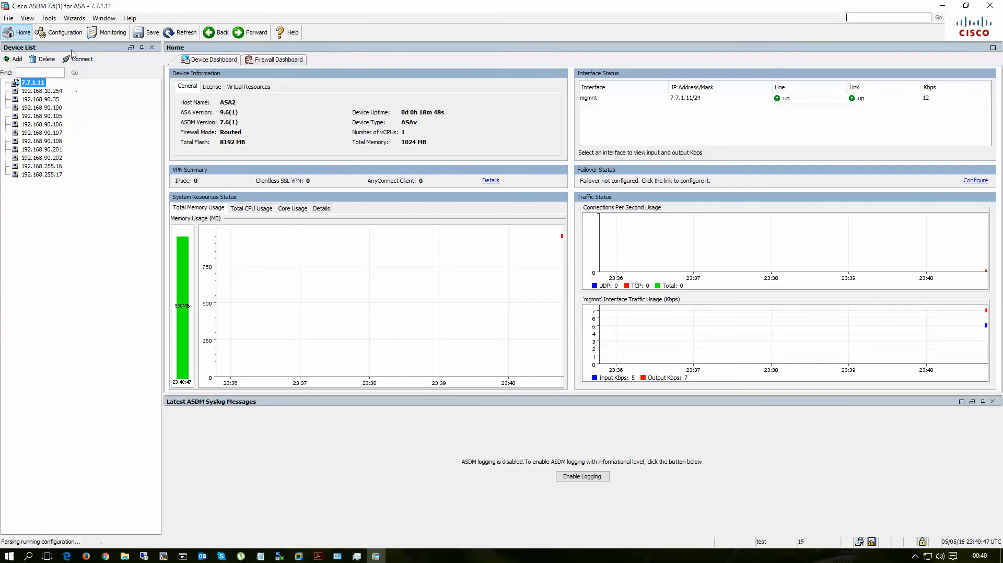
Step: Open ASA2's interface configuration in ASDM and select the GigabitEthernet0/3 mgmnt interface
click(63, 34)
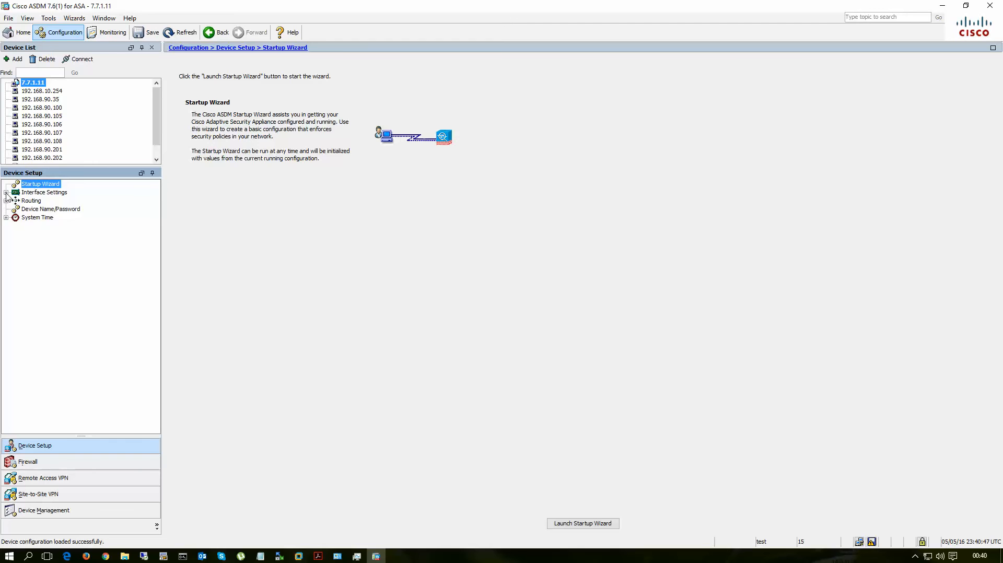
click(5, 192)
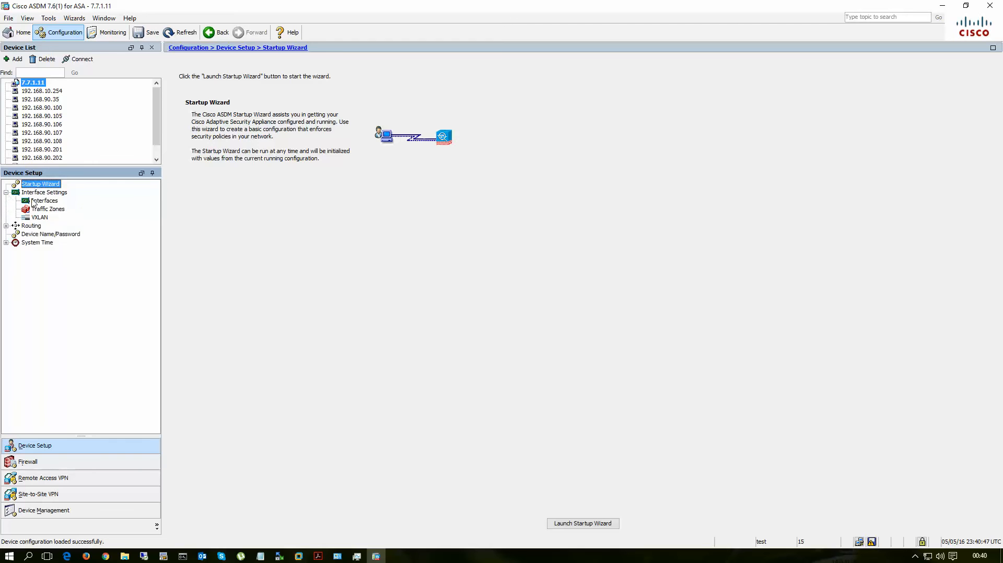
click(33, 202)
click(214, 119)
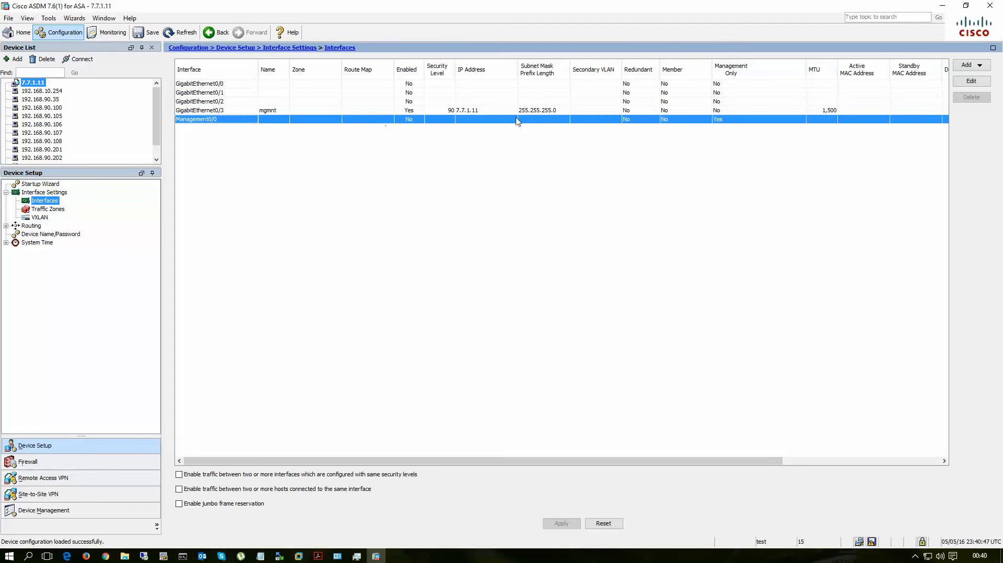
click(475, 112)
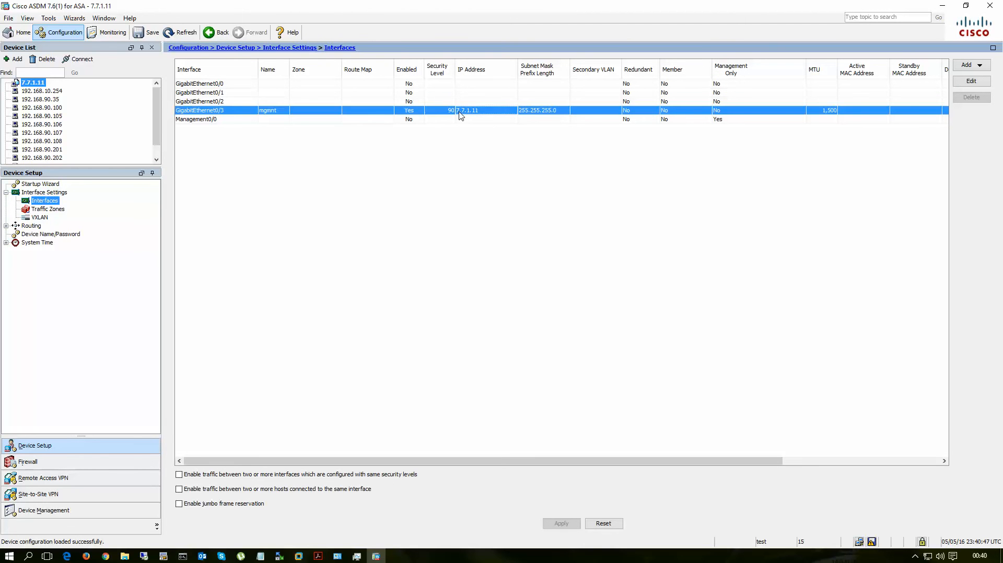
Step: Switch back to the UNL topology in the browser, start the IPS node and bring up its console session
click(943, 6)
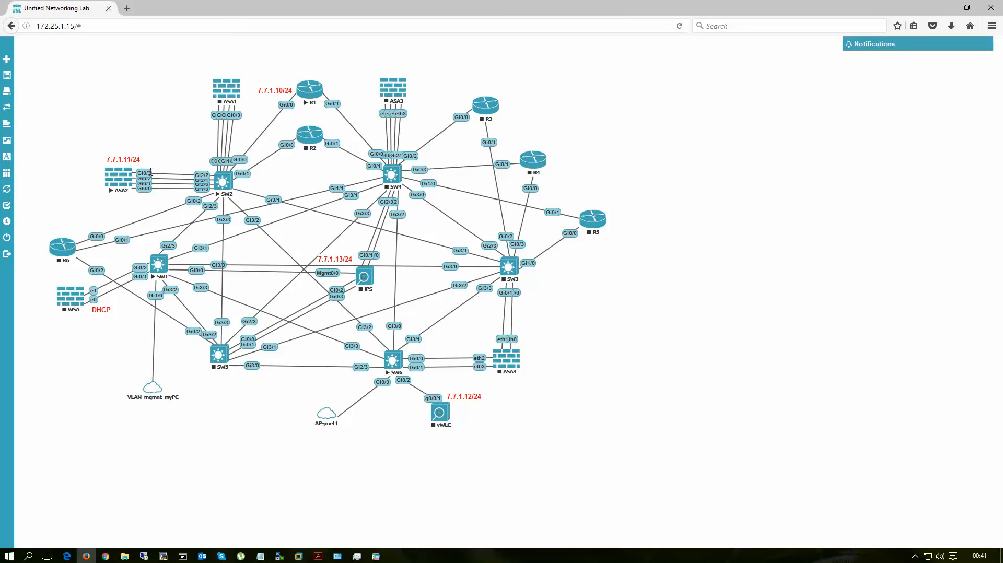
right_click(364, 277)
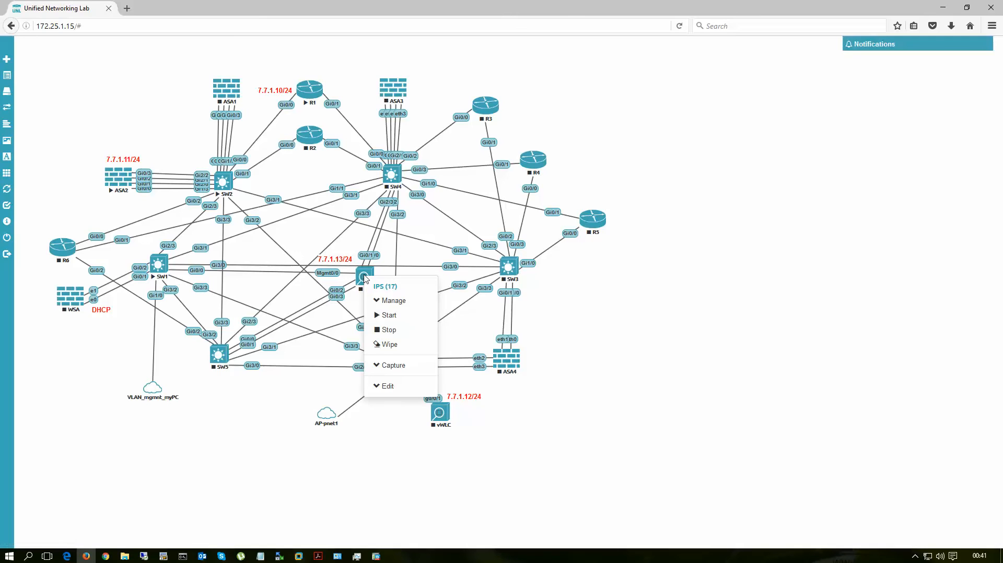
click(395, 319)
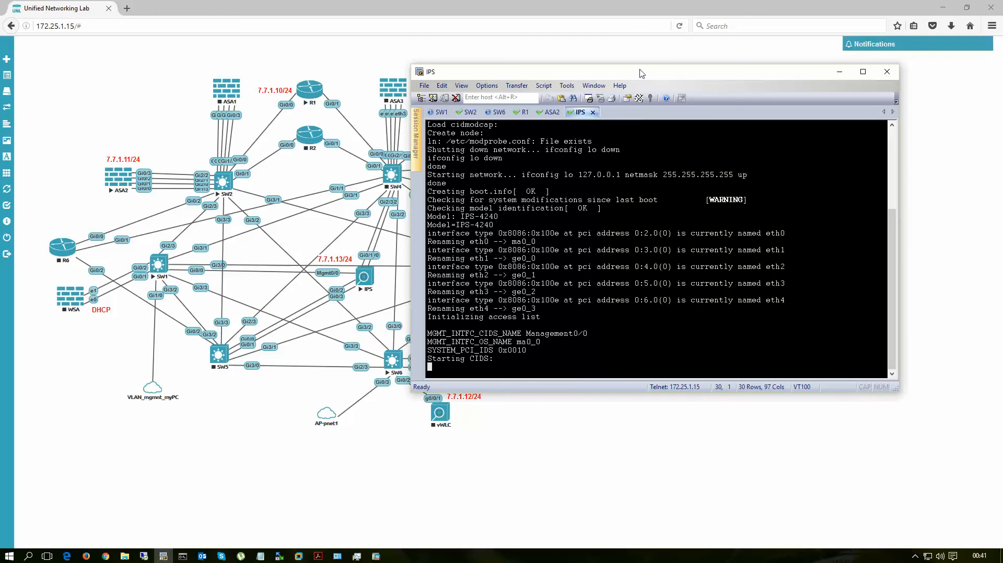
drag(643, 73, 596, 69)
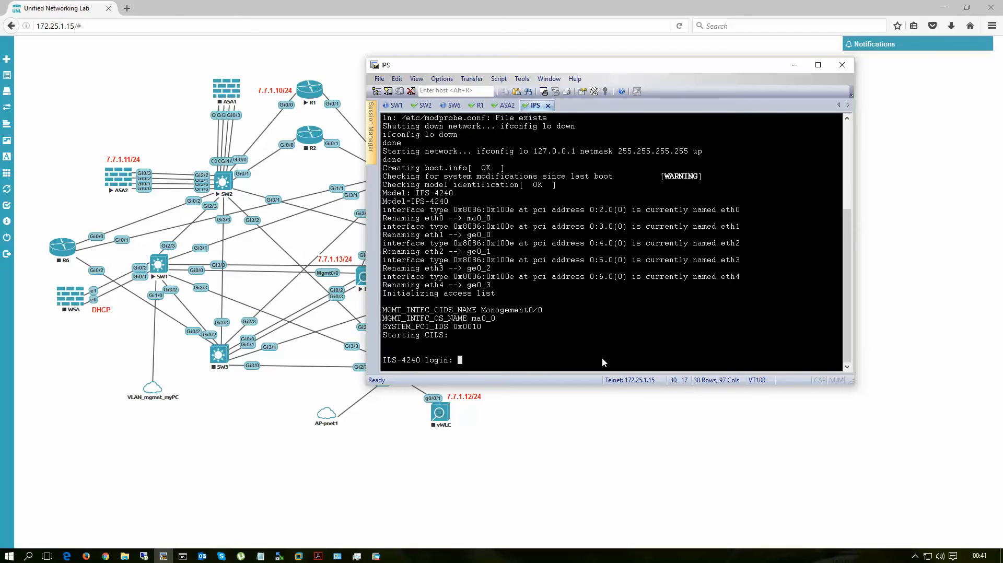
Step: Log in to the IPS console with the account's username and password
text(cisco)
key(Return)
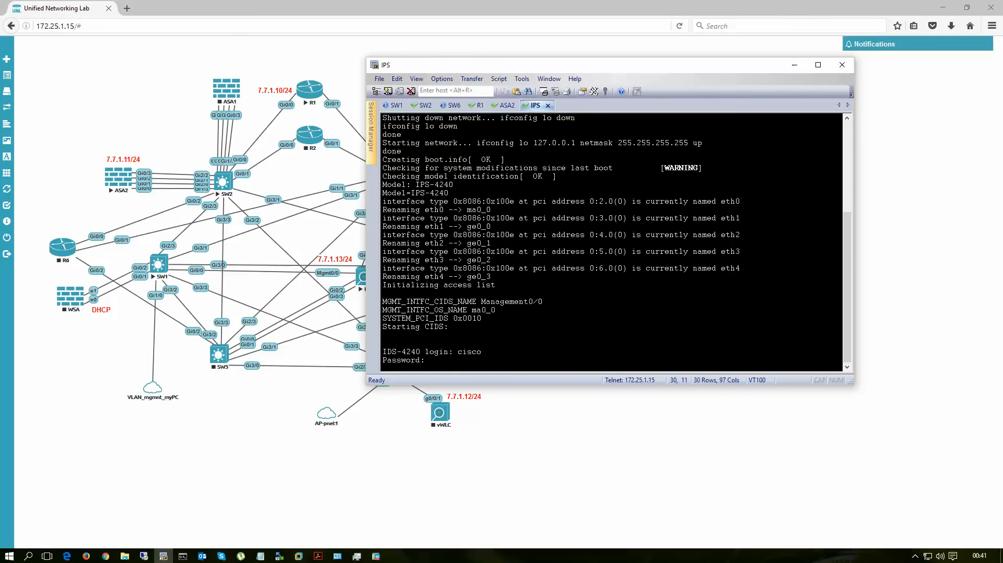
key(Return)
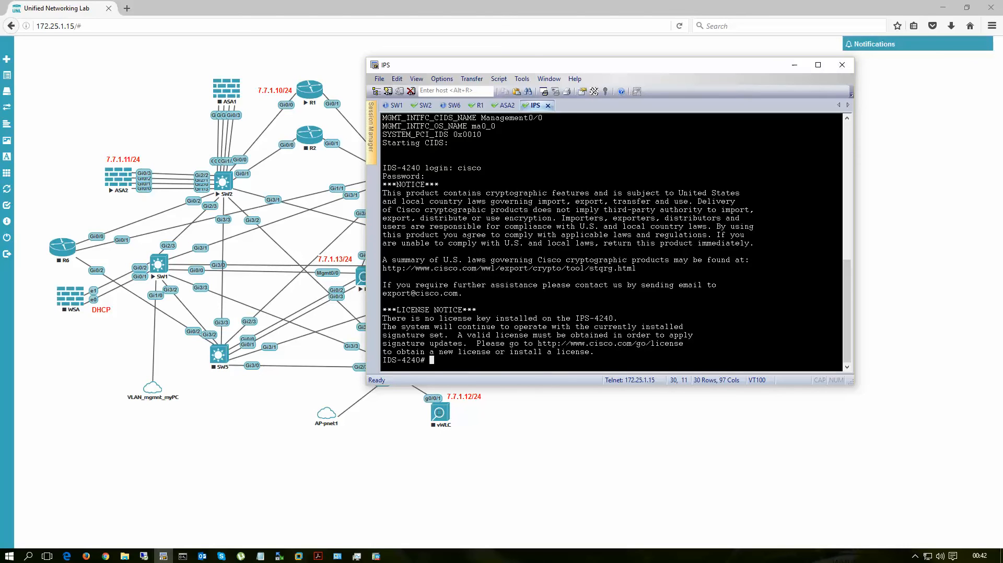
key(Return)
key(Return)
key(Return)
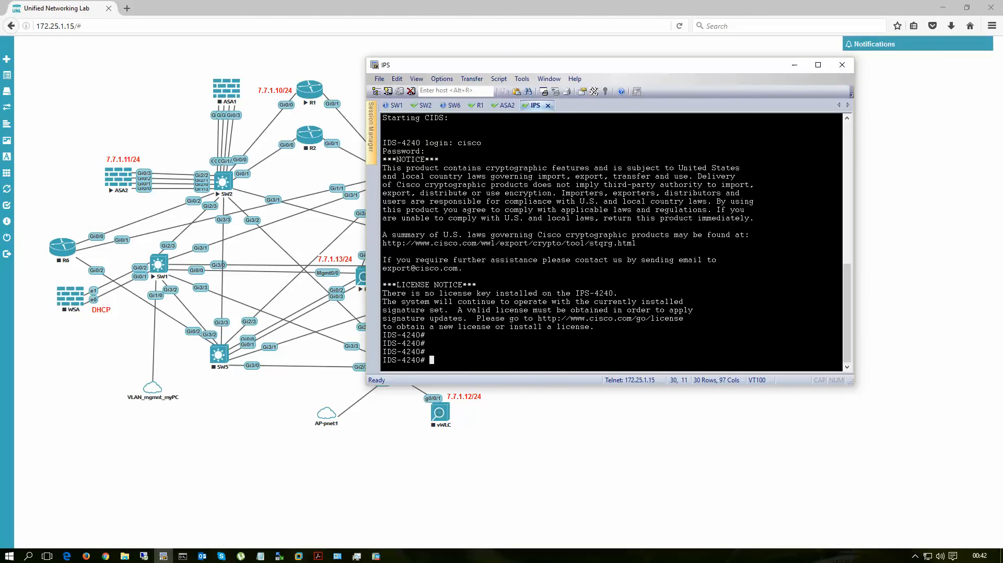
Step: Enter terminal configuration on the IPS and go into the network-settings of service host
text(conf t)
key(Return)
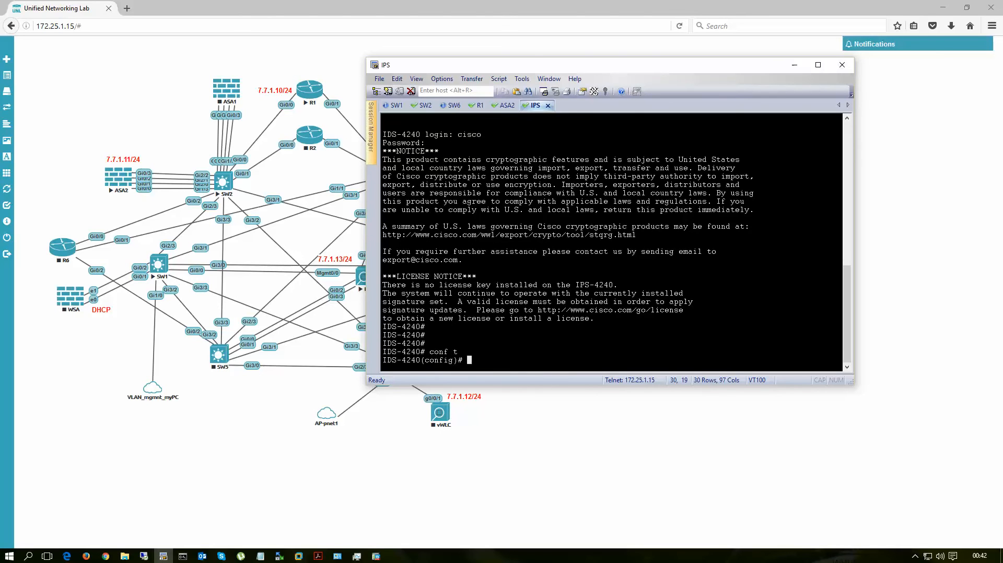
text(serv)
key(Tab)
text(ho)
key(Tab)
key(Return)
text(netw)
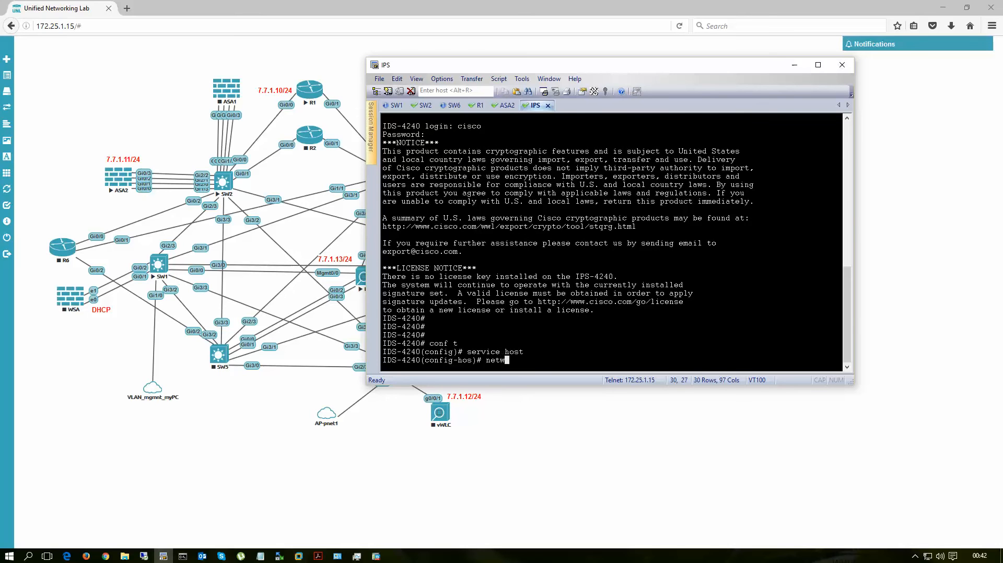
key(Tab)
key(Return)
Step: Set the IPS host-ip to 7.7.1.13/24 with gateway 7.7.1.10
text(h)
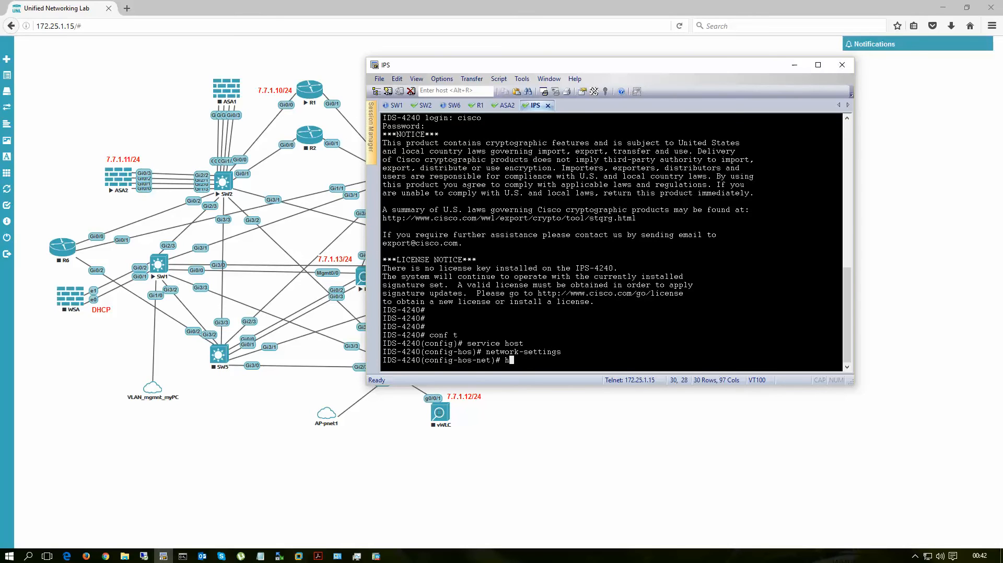
text(ost-ip 7.7.1.13/24,7.7.1.10)
key(Return)
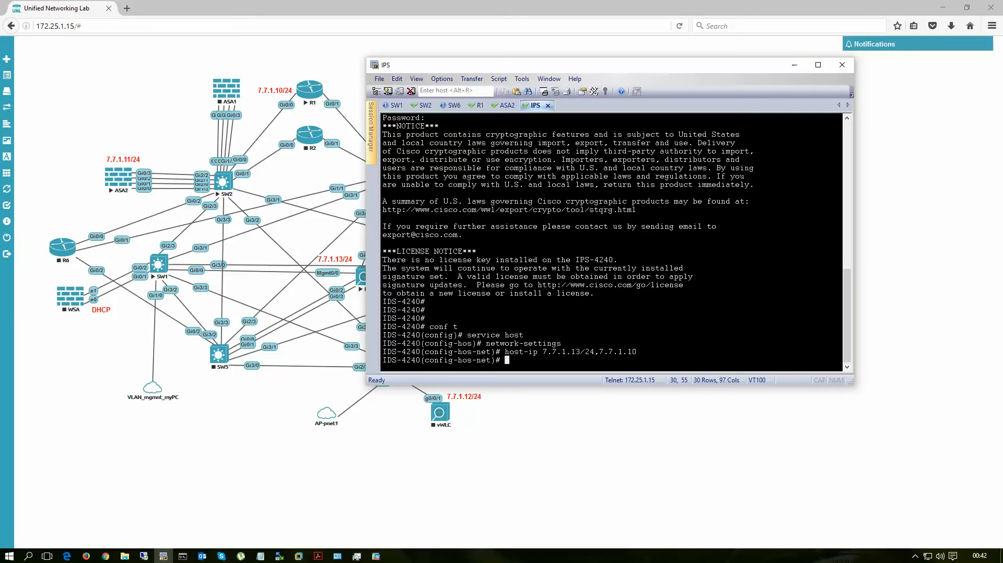
Step: Exit the IPS host service settings, accept applying the changes, and leave configuration mode
text(exi)
key(Return)
text(exi)
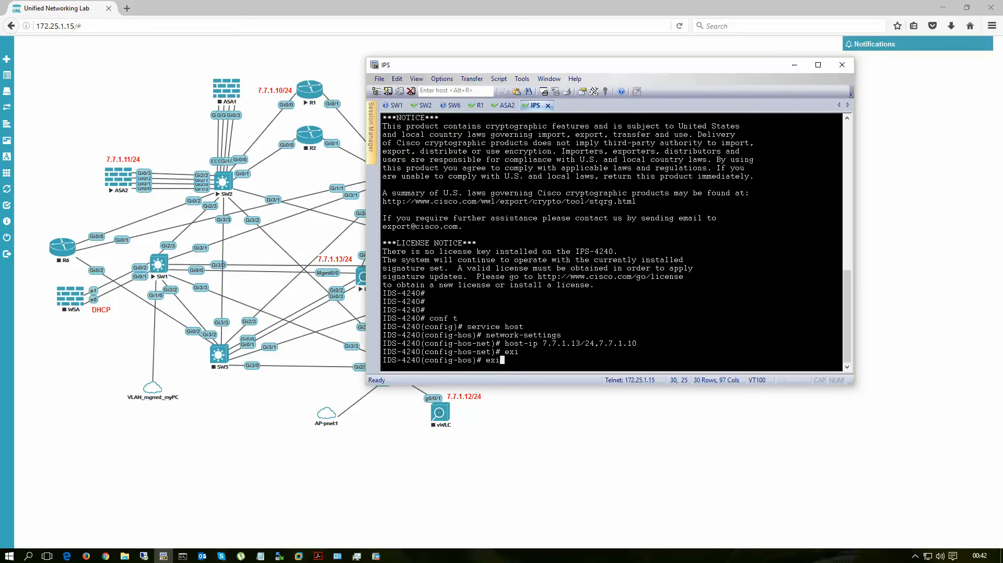
text(t)
key(Return)
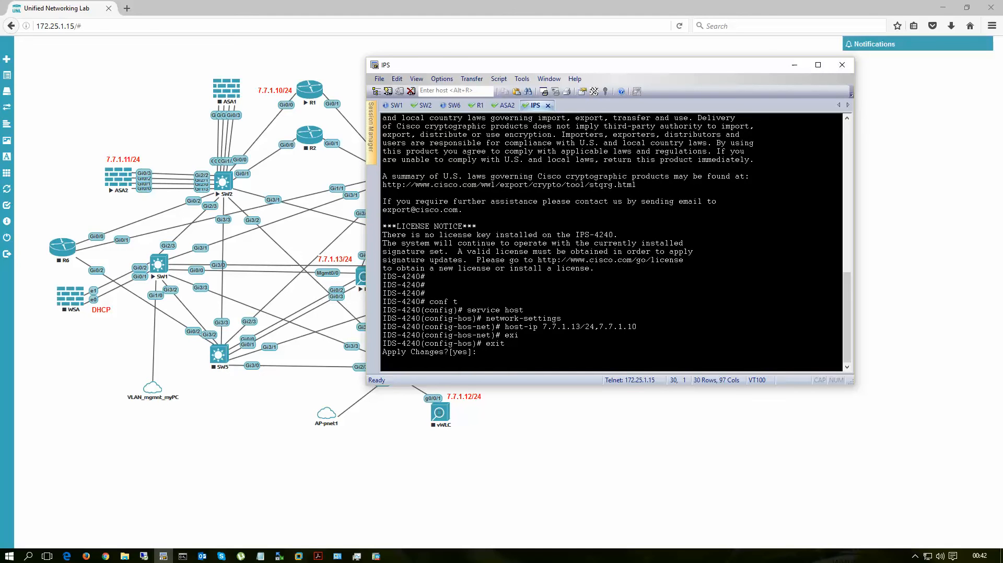
key(Return)
key(Return)
key(Return)
key(Return)
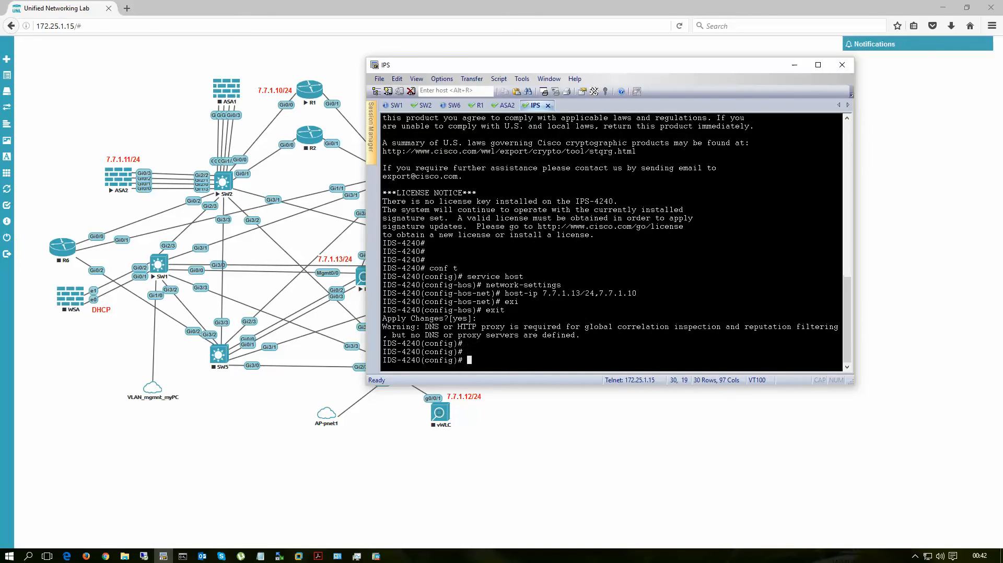
text(exi)
Step: Ping R1's address 7.7.1.10 and the native PC's address 7.7.1.1 from the IPS console
key(Return)
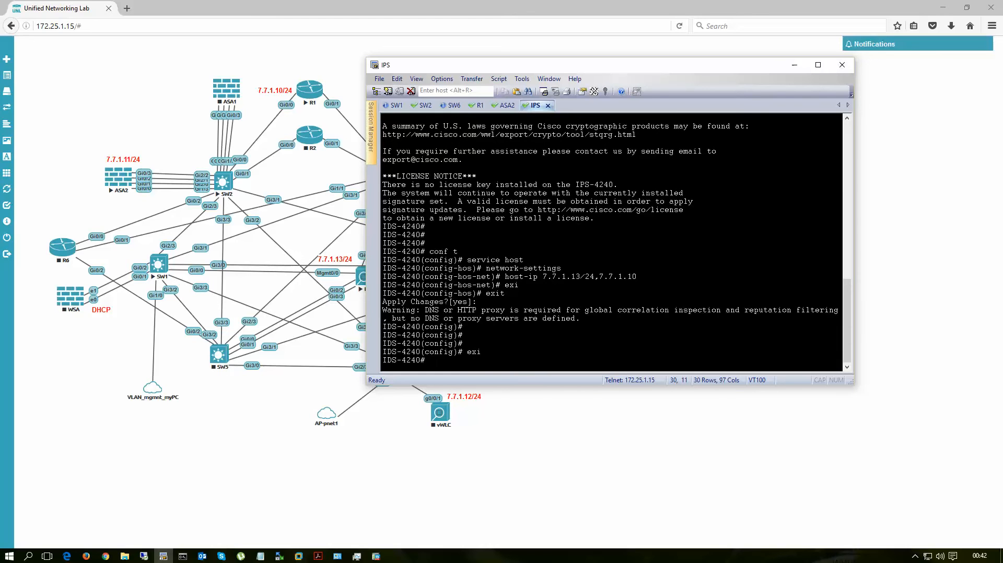
text(ping 7.7.1.10)
key(Return)
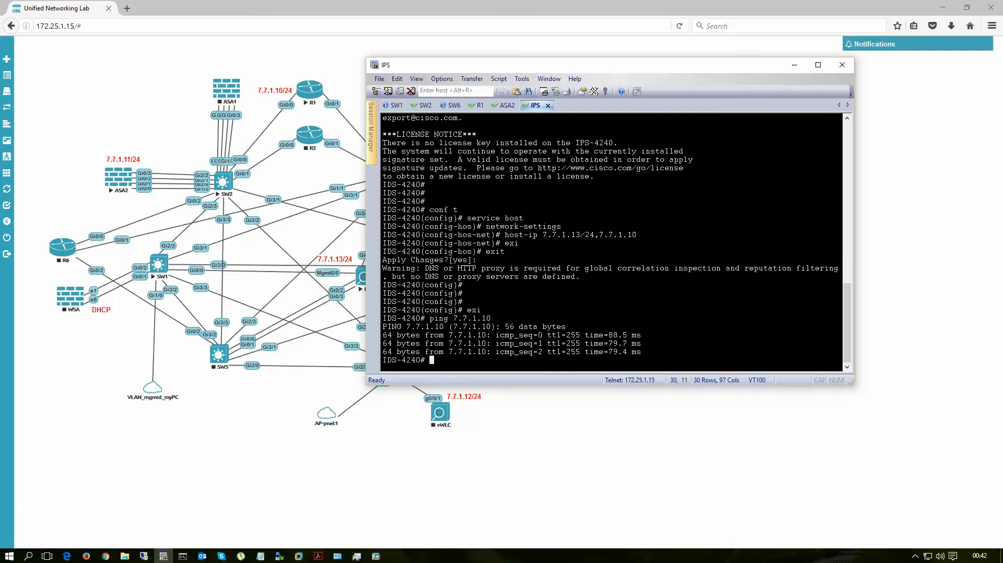
key(Up)
key(Return)
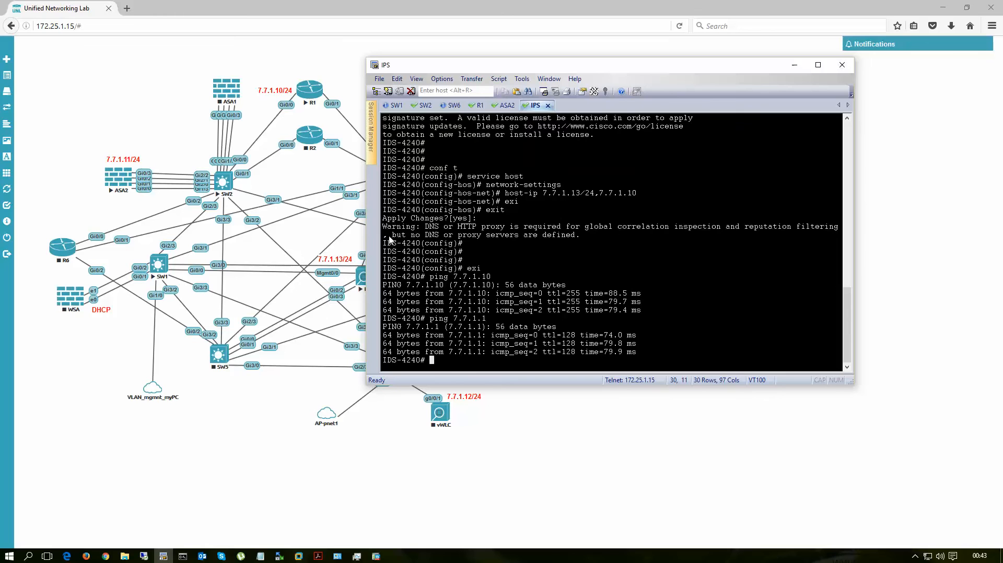
Step: Clear the desktop of the browser and Command Prompt windows, launch Cisco IME, and allow it through Windows Firewall on public networks
drag(552, 69, 603, 64)
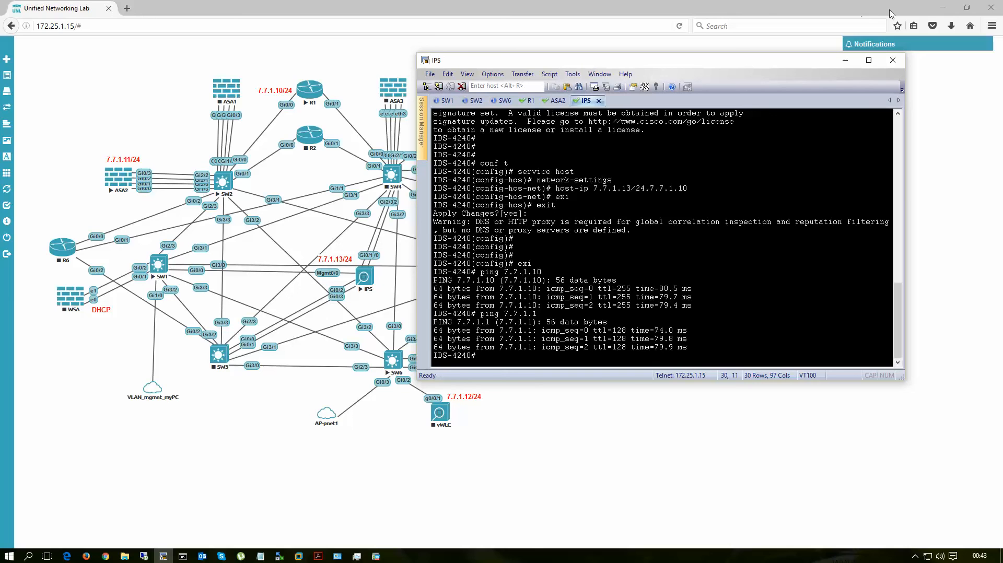
click(943, 12)
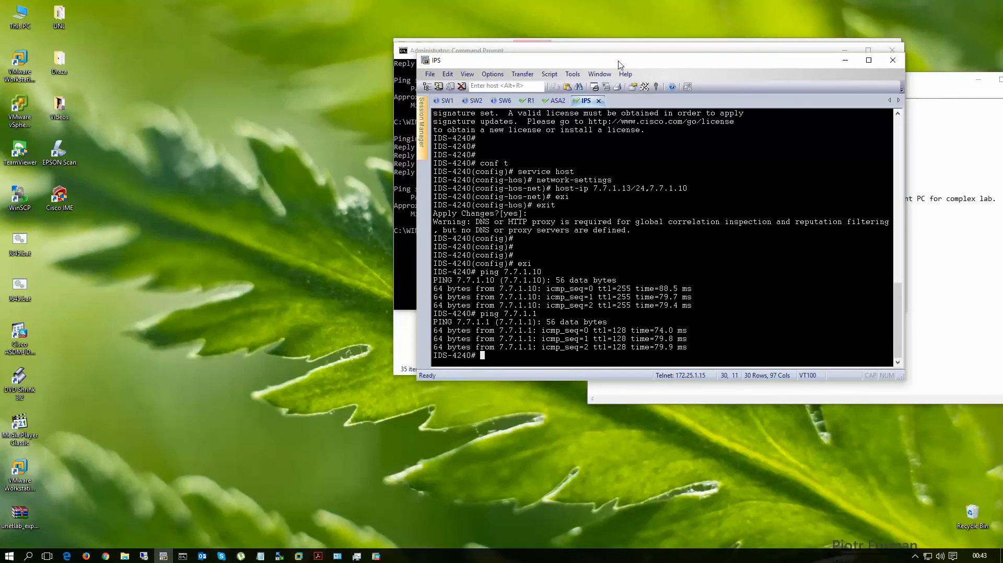
drag(621, 65, 488, 80)
click(846, 51)
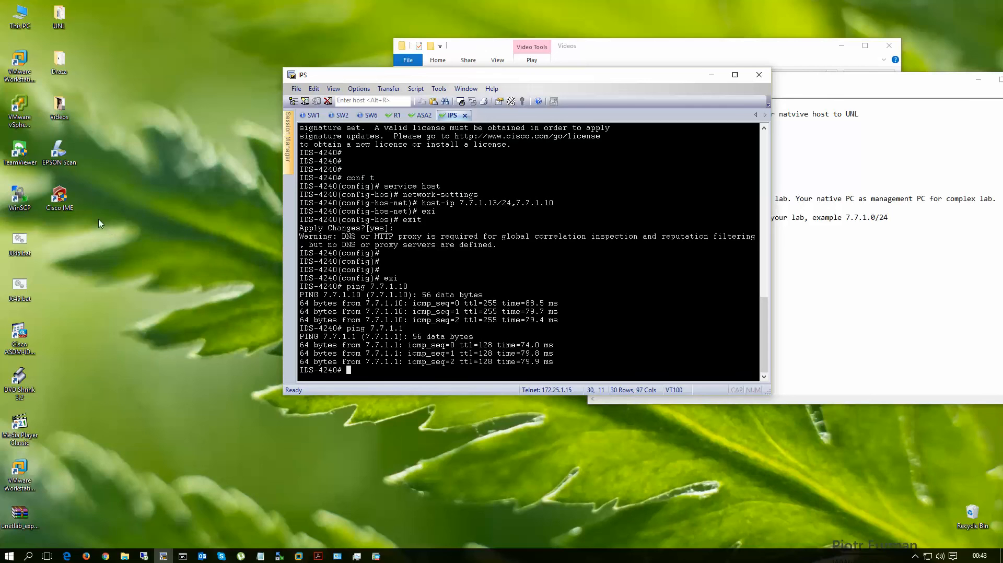
click(63, 196)
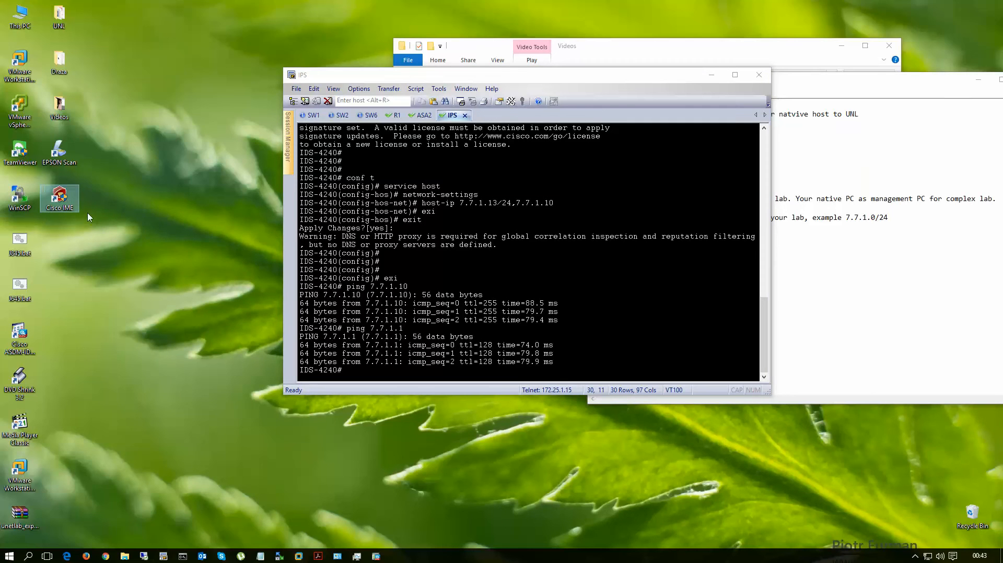
double_click(60, 198)
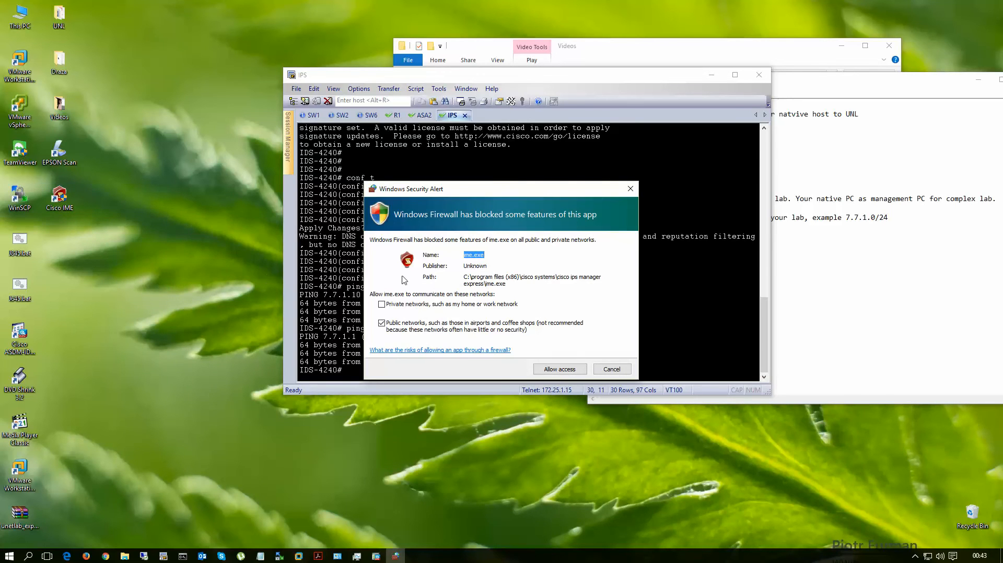
click(557, 369)
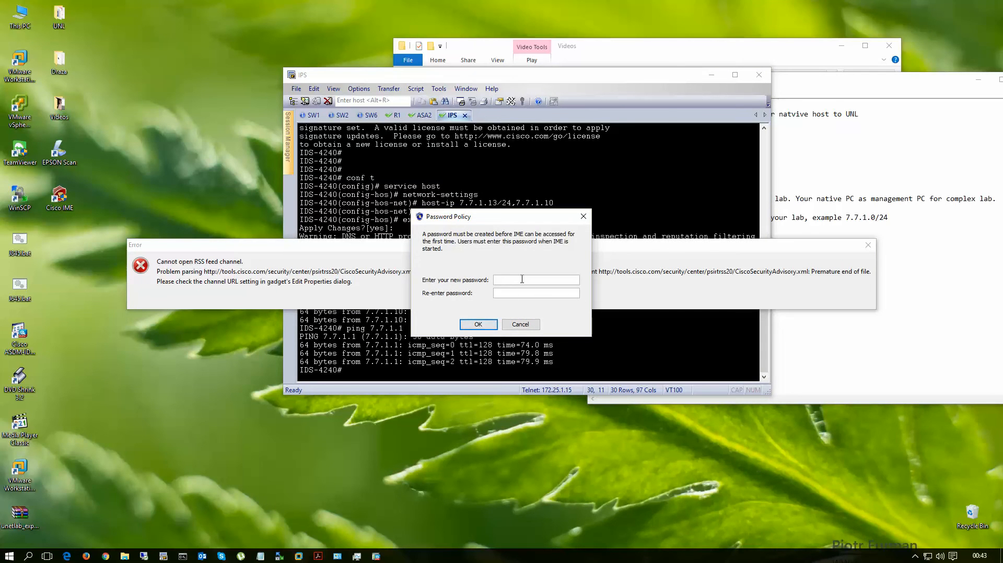
Step: Create the initial IME access password by entering it in both password fields and accept it
text(*******)
key(Tab)
text(********)
click(478, 324)
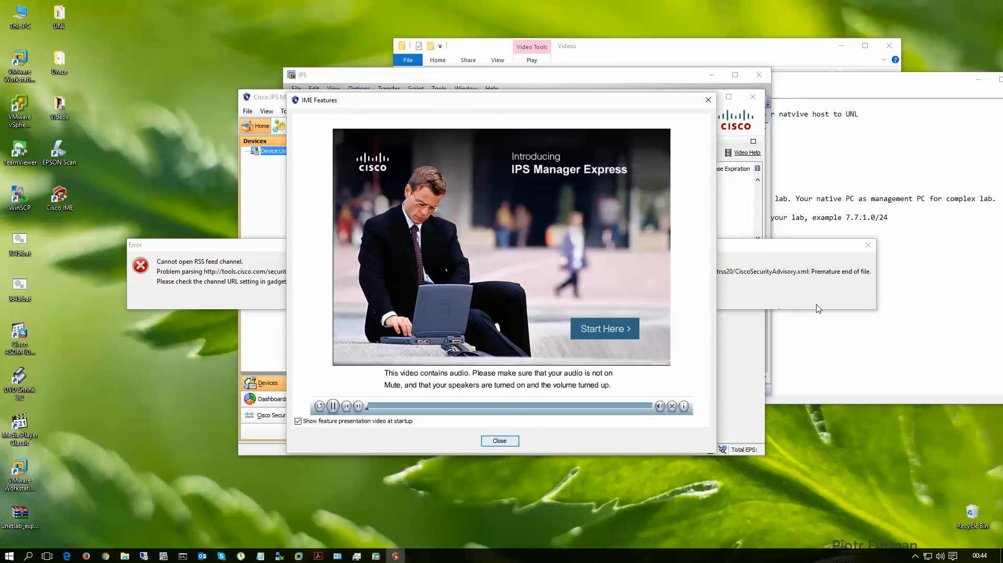
Step: Turn off the feature presentation video at startup, dismiss the RSS feed error, and enlarge the IPS Manager Express window
click(298, 421)
click(484, 441)
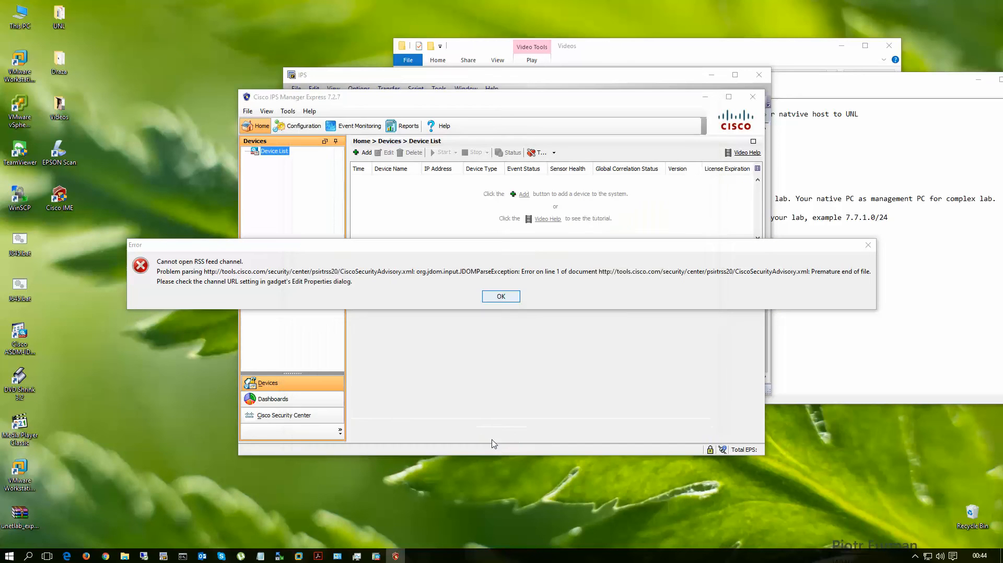
click(506, 300)
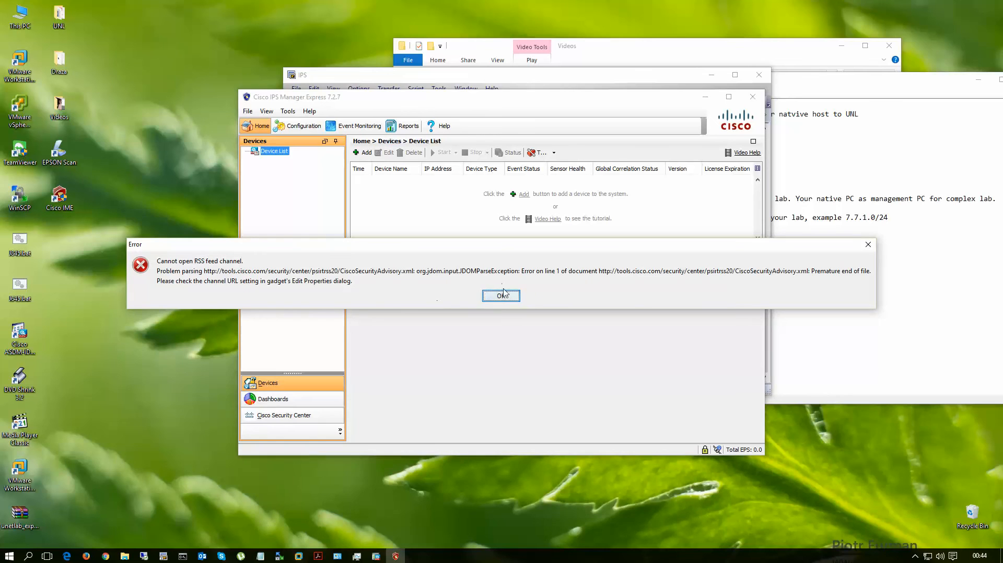
click(502, 296)
drag(498, 102, 374, 54)
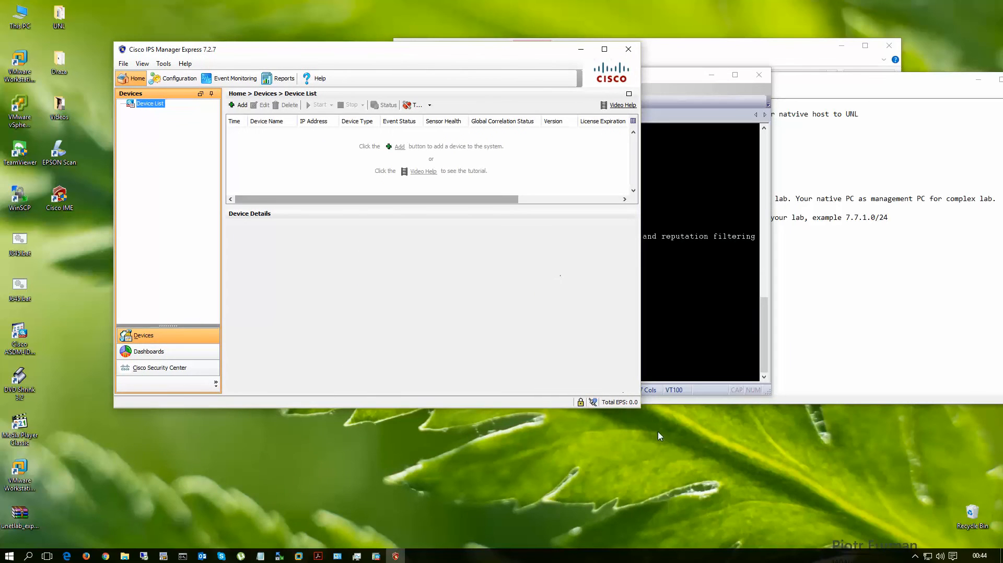
drag(640, 411, 792, 473)
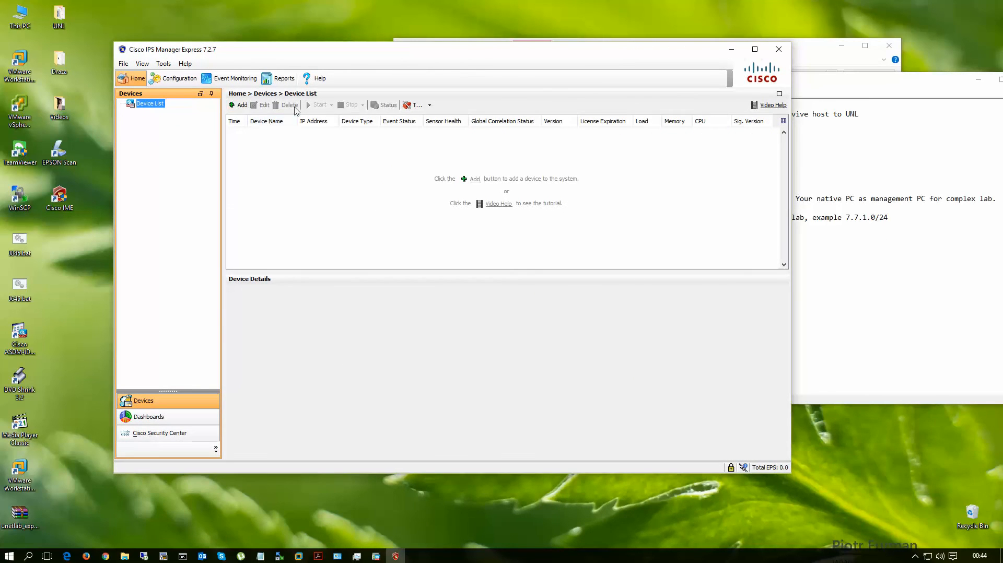
Step: Start adding a device with sensor name IPS77 and sensor IP address 7.7.1.13
click(241, 105)
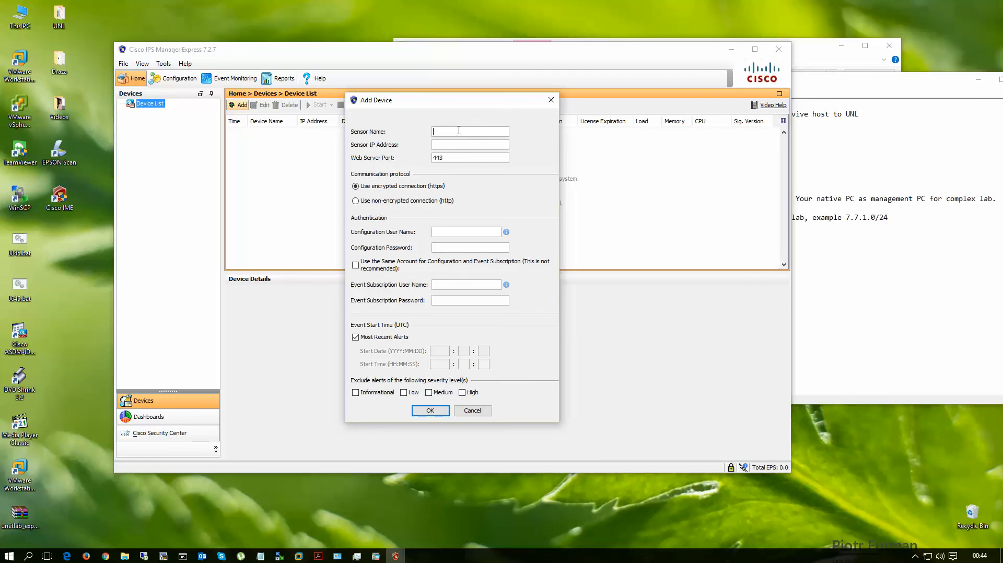
text(S)
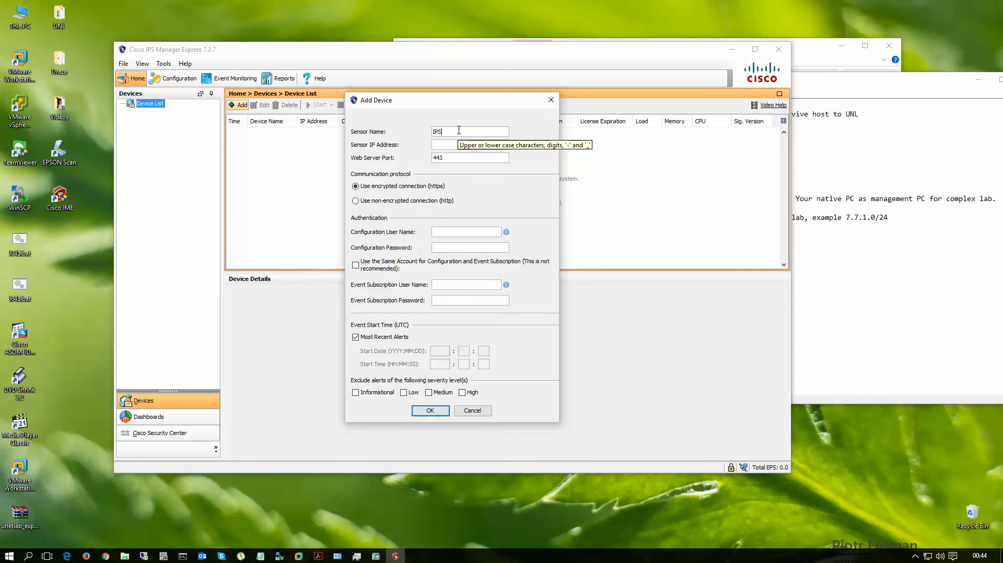
text(77)
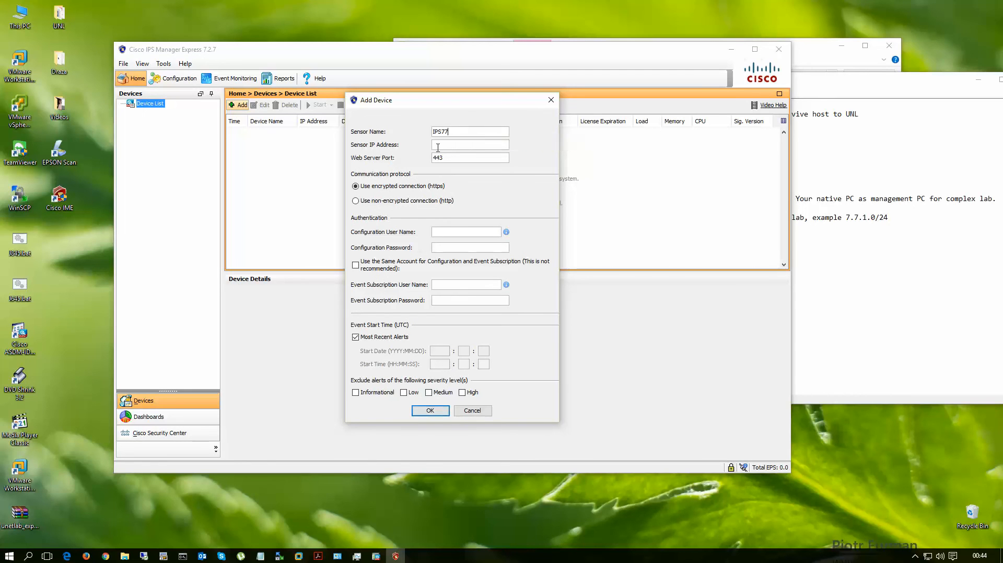
text(7.7.1.13)
Step: Enter configuration user name cisco and the configuration password, use the same account for event subscription, and submit the device
click(447, 230)
text(ciscciscoips123)
click(356, 266)
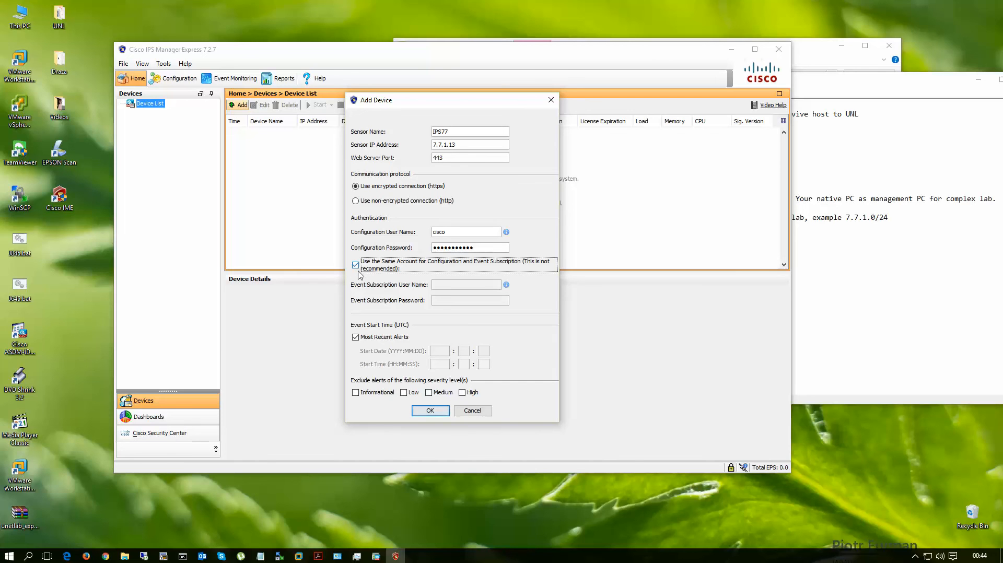
click(431, 411)
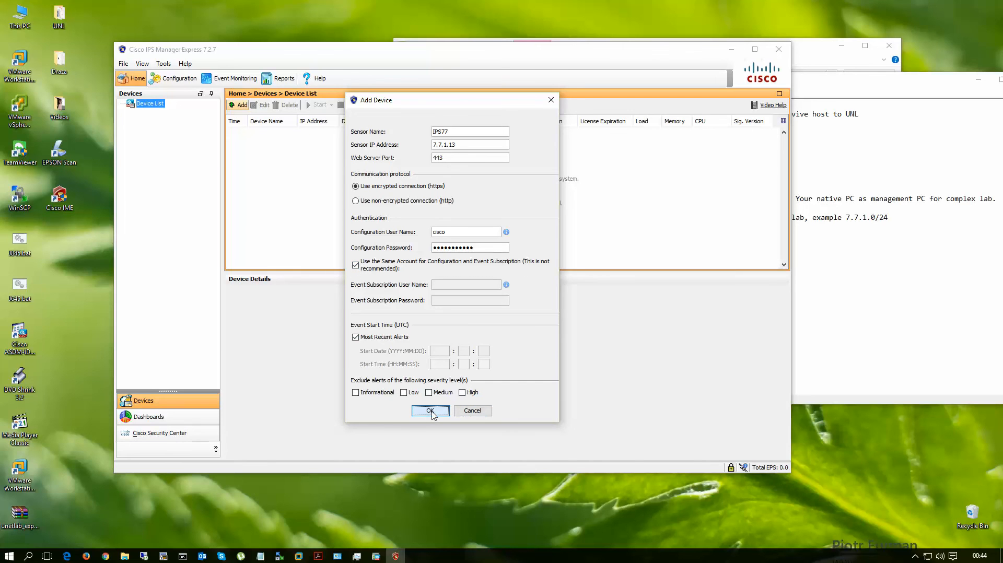
click(431, 331)
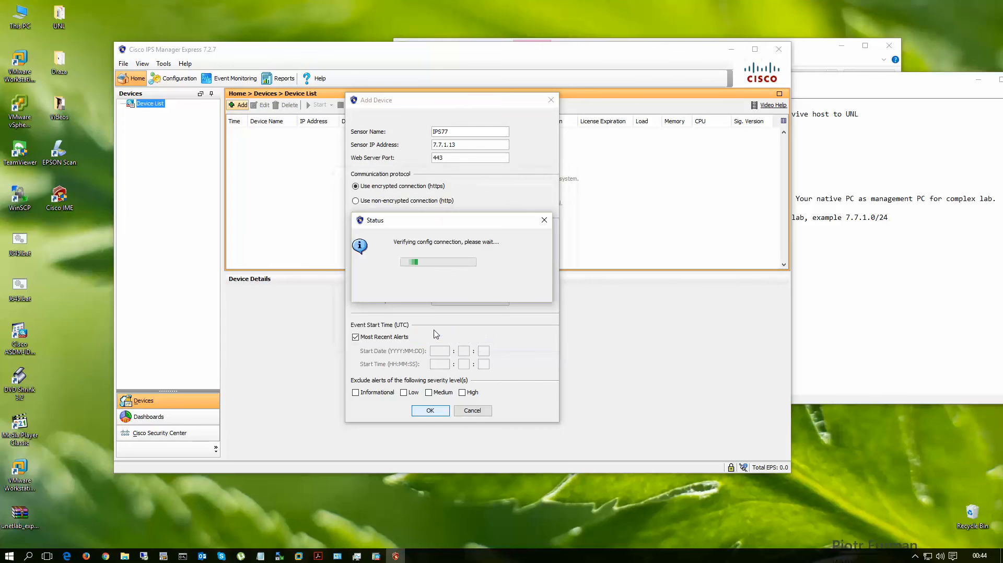
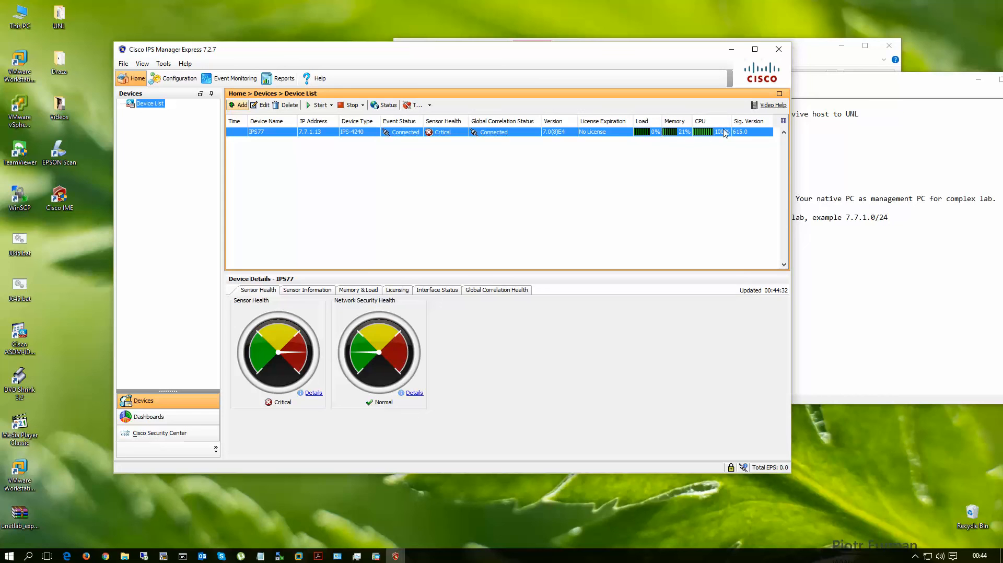
Step: On the Health Dashboard, delete the RSS Feed and Global Correlation Reports gadgets and move Interface Status beneath Sensor Information
click(316, 292)
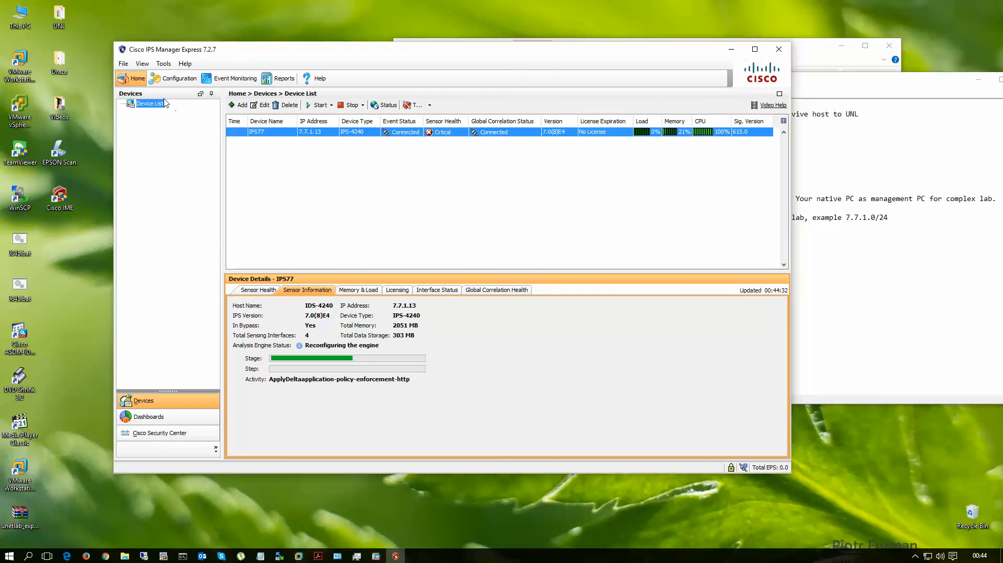
click(148, 417)
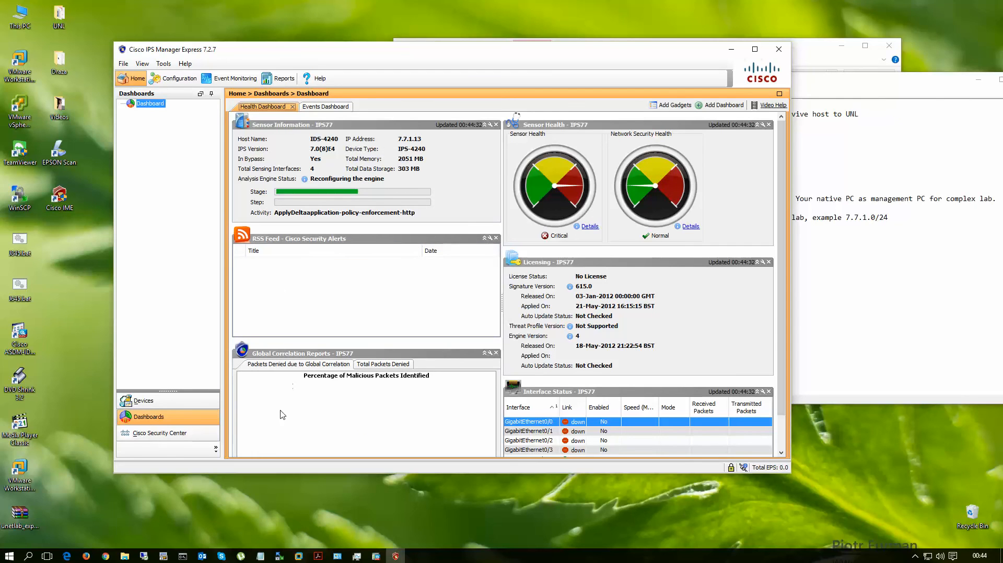
click(496, 239)
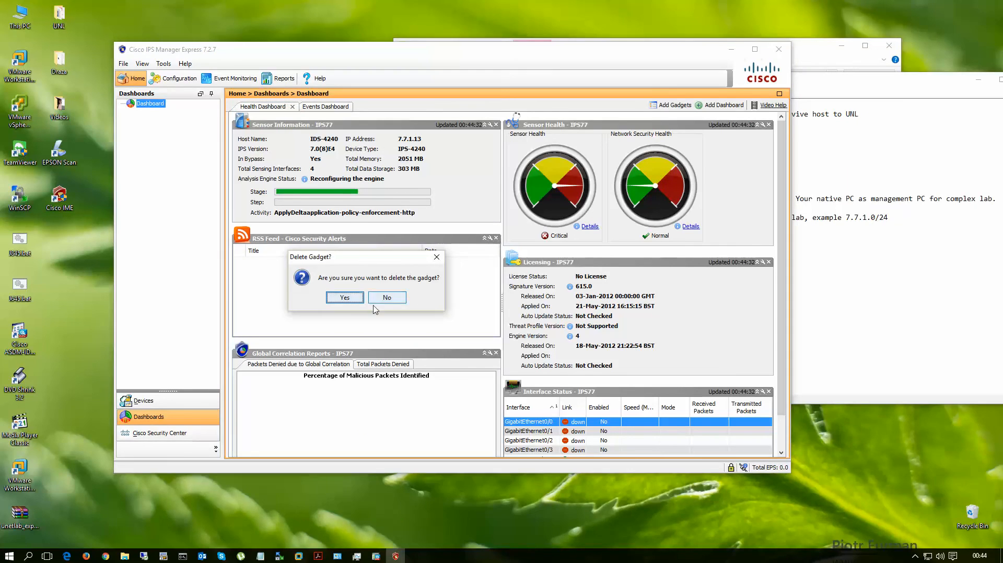
click(341, 296)
click(496, 240)
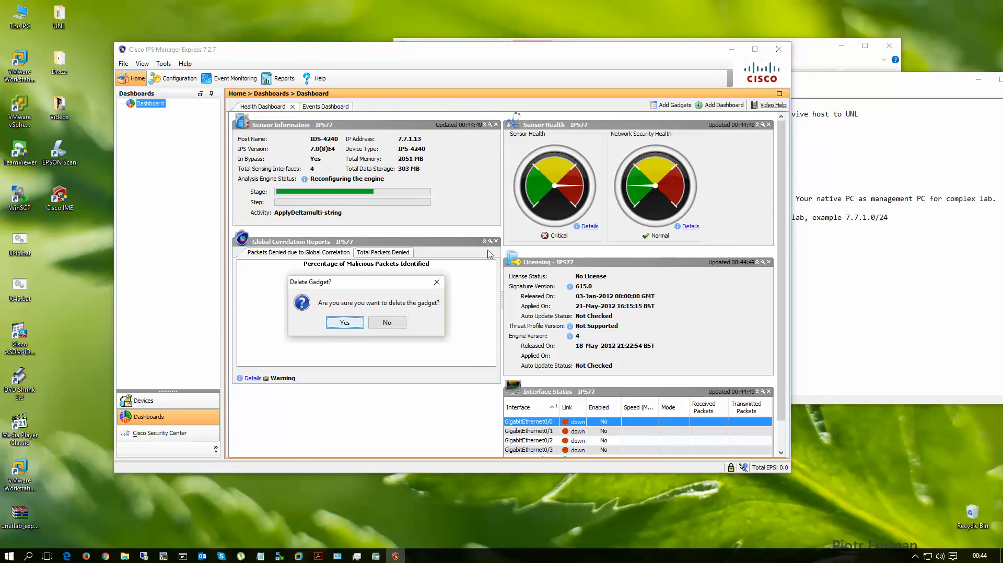
click(344, 323)
drag(633, 391, 423, 303)
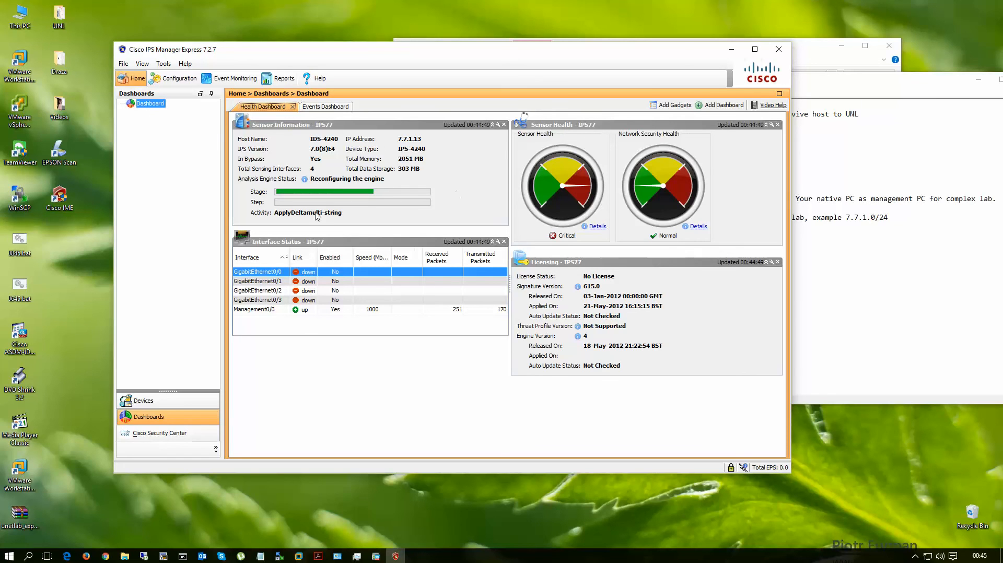
mouse_move(406, 57)
mouse_down()
mouse_move(472, 56)
mouse_move(476, 94)
mouse_move(426, 52)
mouse_up()
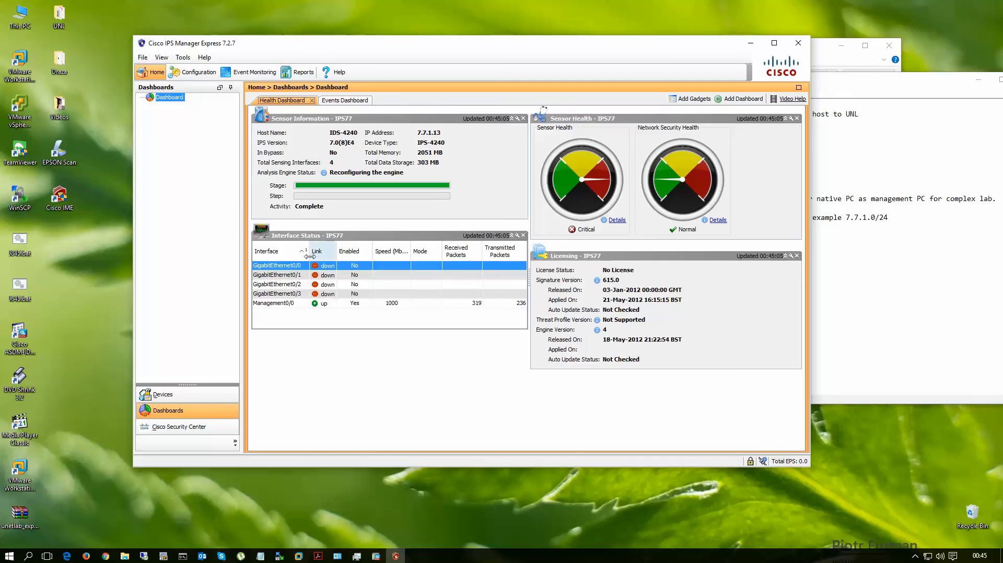
Step: Review the IPS77 sensor's configuration, checking its interface summary, the Management0/0 interface and the sensor setup pages
click(168, 398)
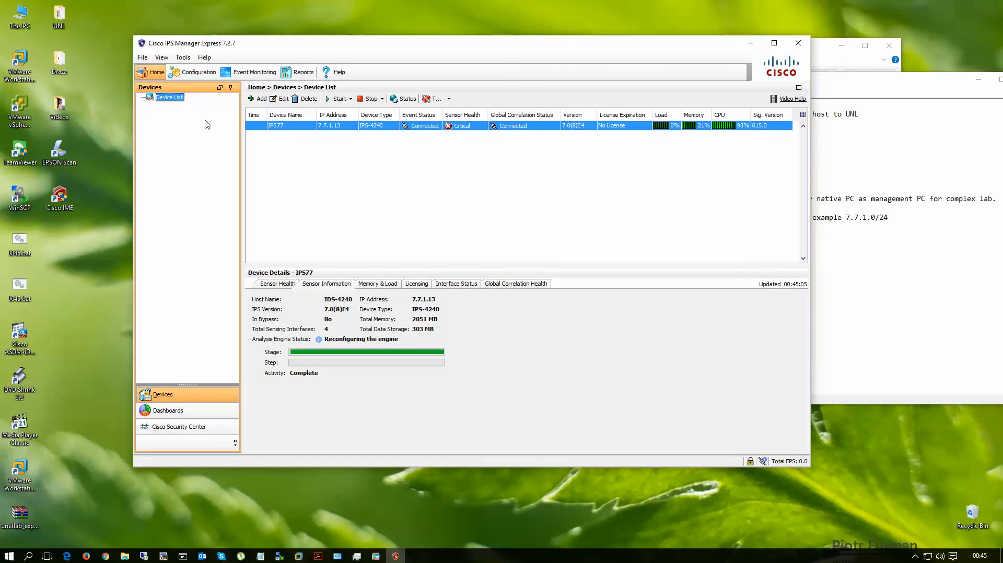
click(191, 73)
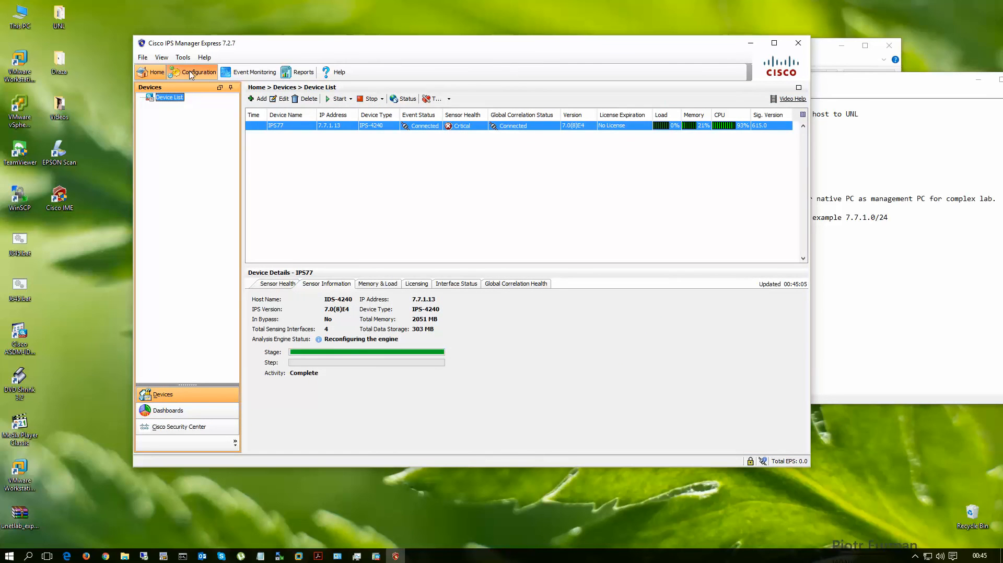
click(157, 100)
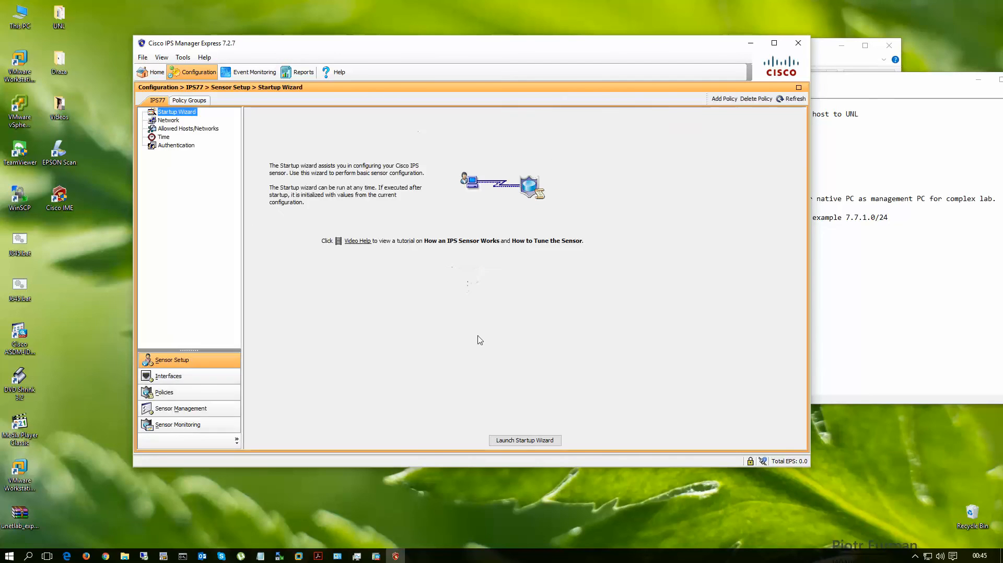
click(168, 377)
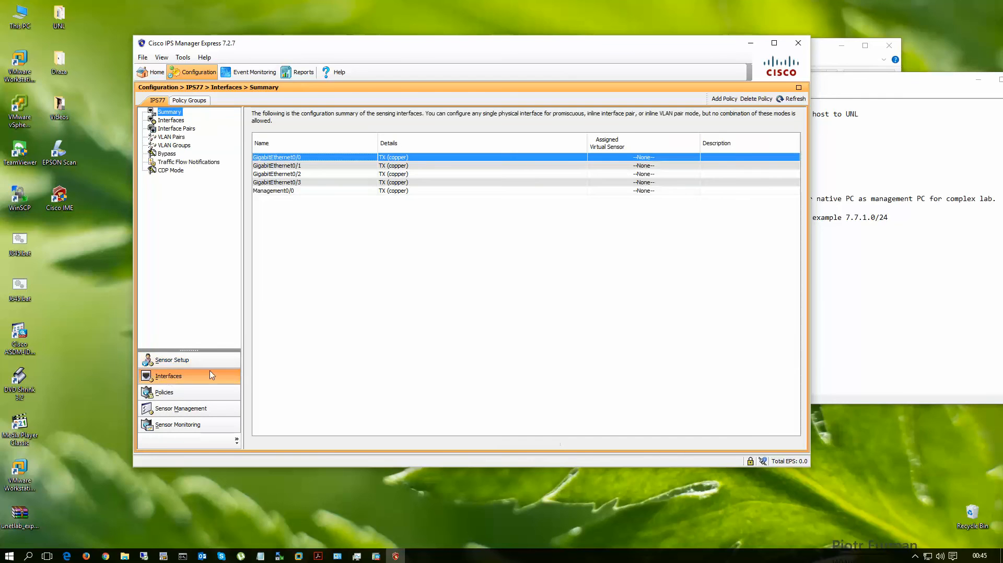
click(171, 121)
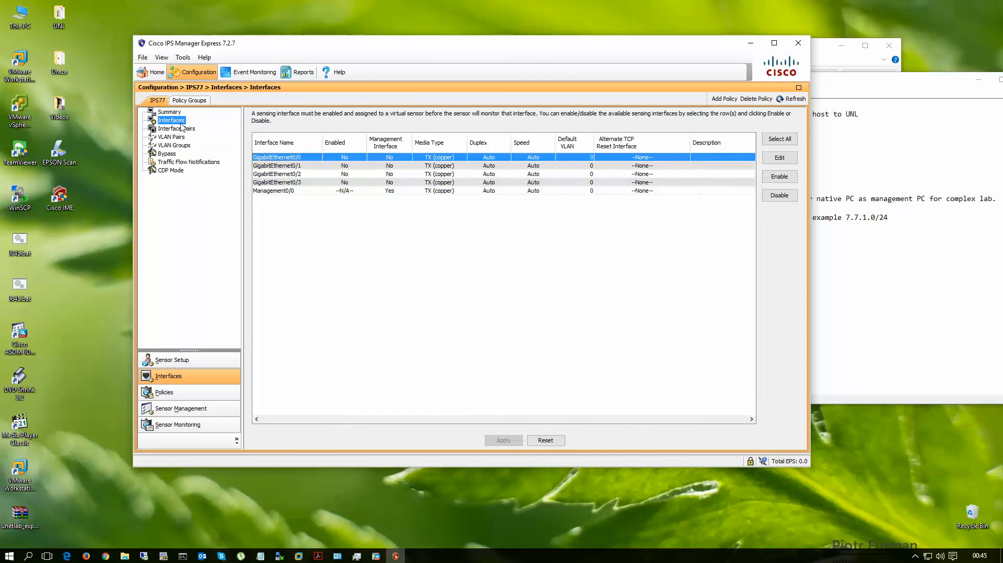
click(292, 192)
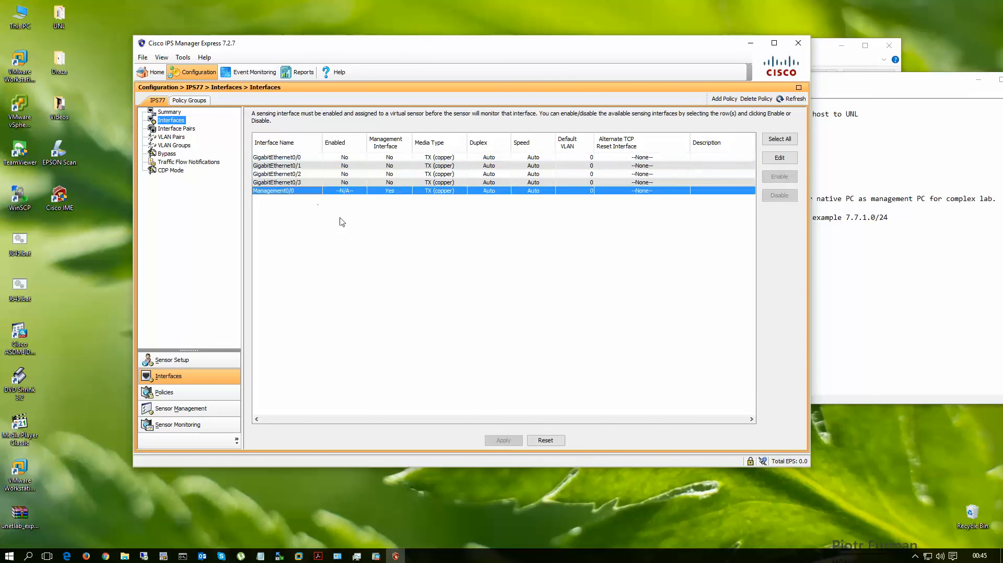
click(173, 361)
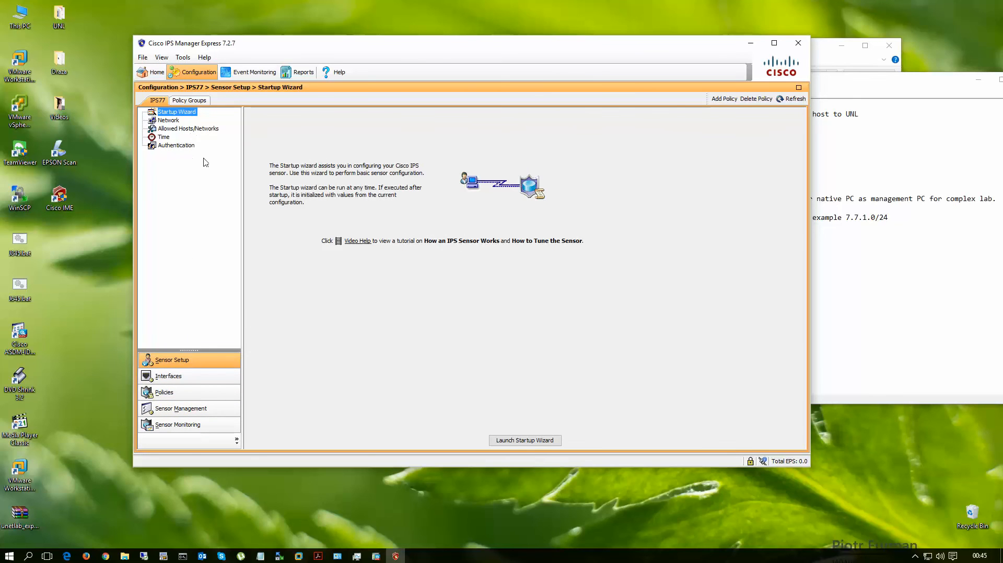
Step: Close IPS Manager Express and bring up the SW6 console session over the UNL topology, moved clear of the lab's left half
click(800, 47)
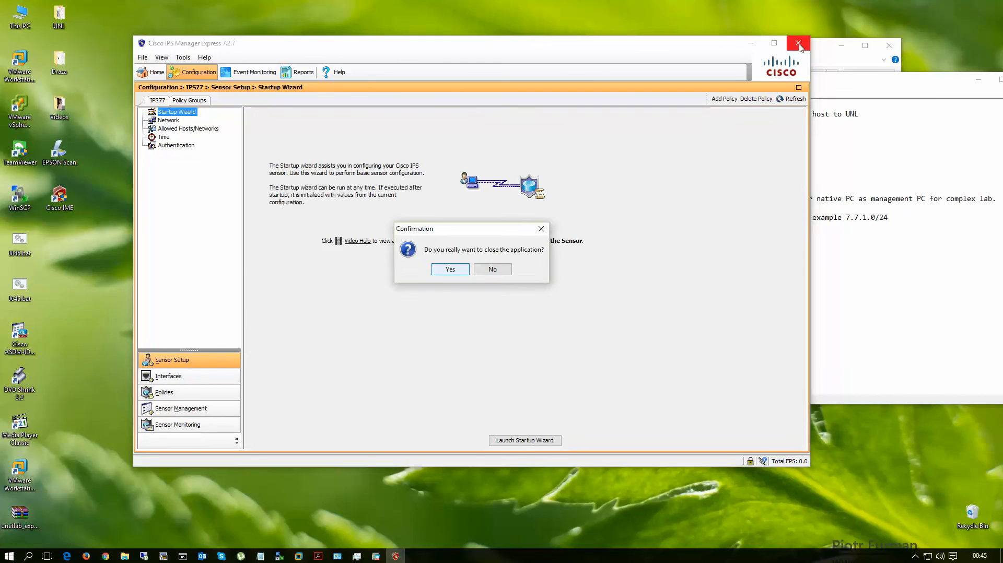
click(450, 270)
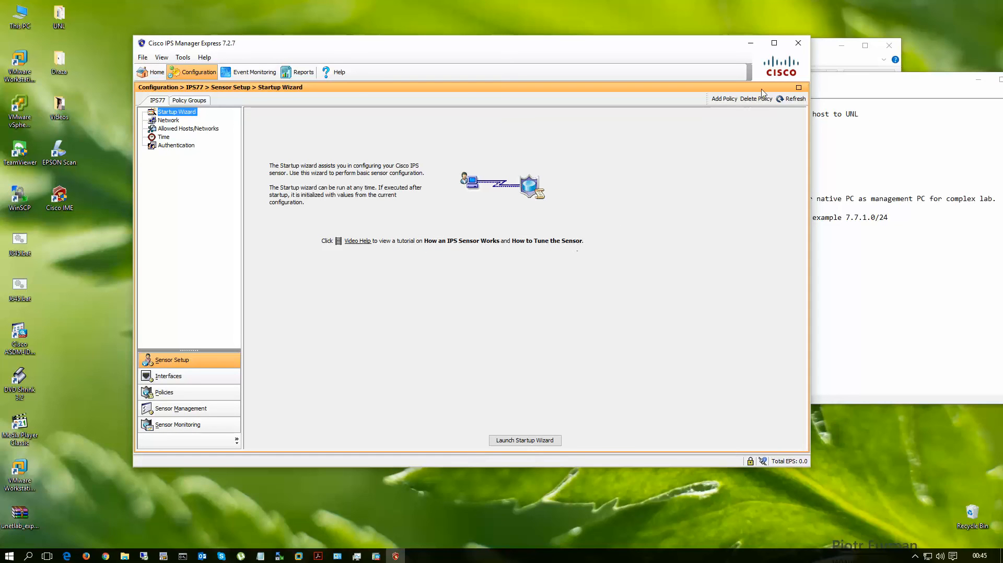
click(87, 556)
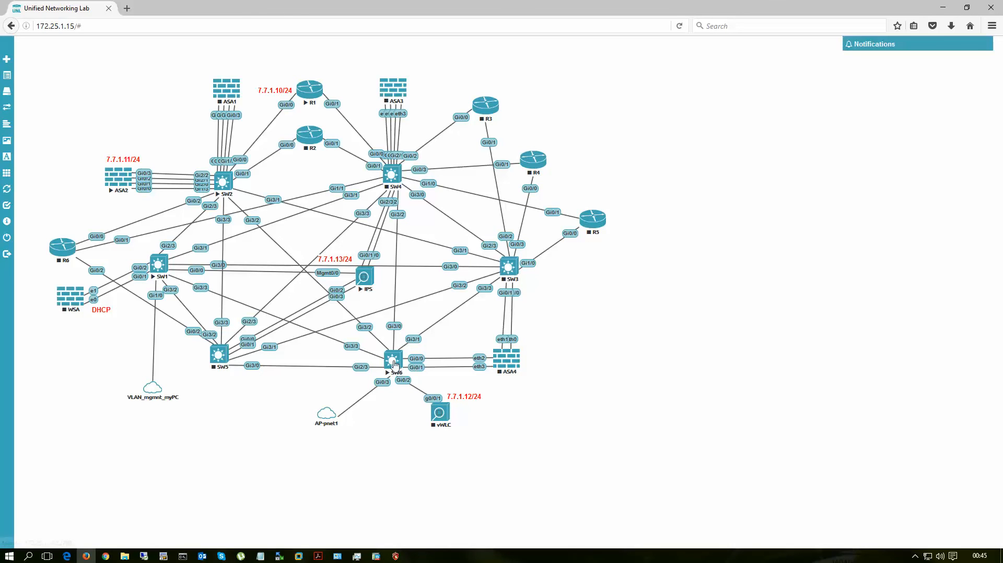
click(164, 556)
click(368, 115)
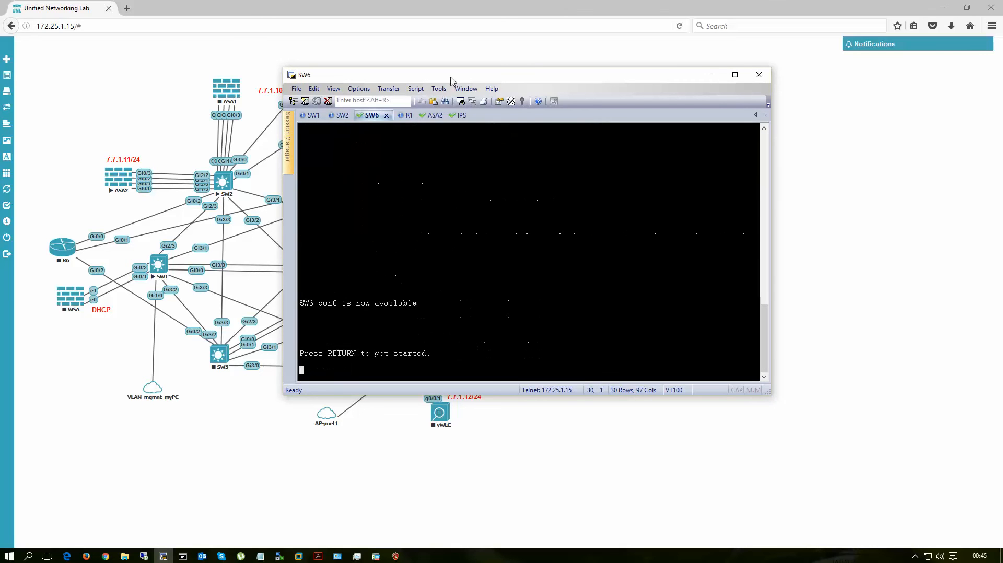
drag(448, 77, 641, 58)
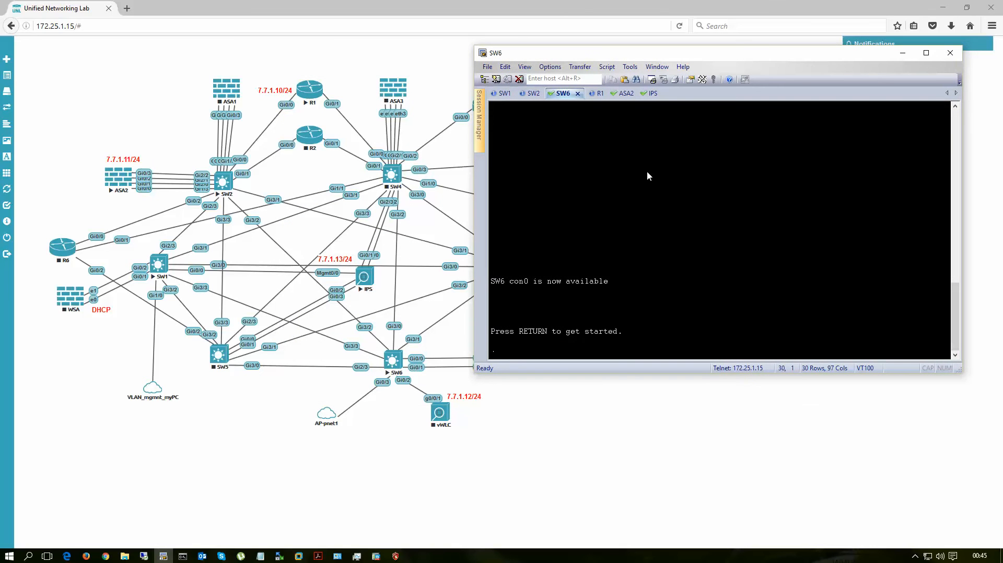
Step: Enter privileged mode on SW6, display the running configuration, and copy the "interface GigabitEthernet0/2" line
key(Return)
key(Return)
key(Return)
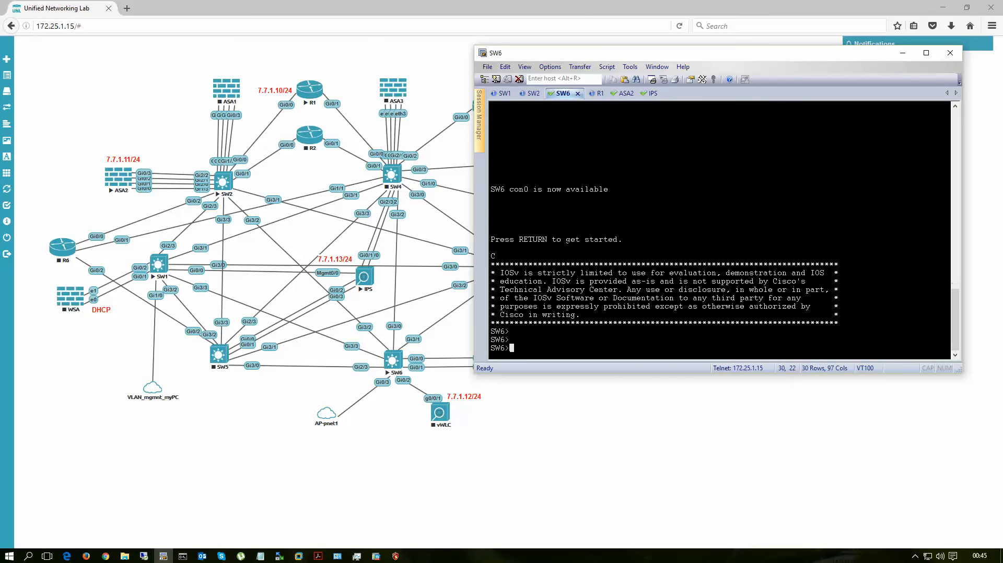
text(en)
key(Return)
text(sh run)
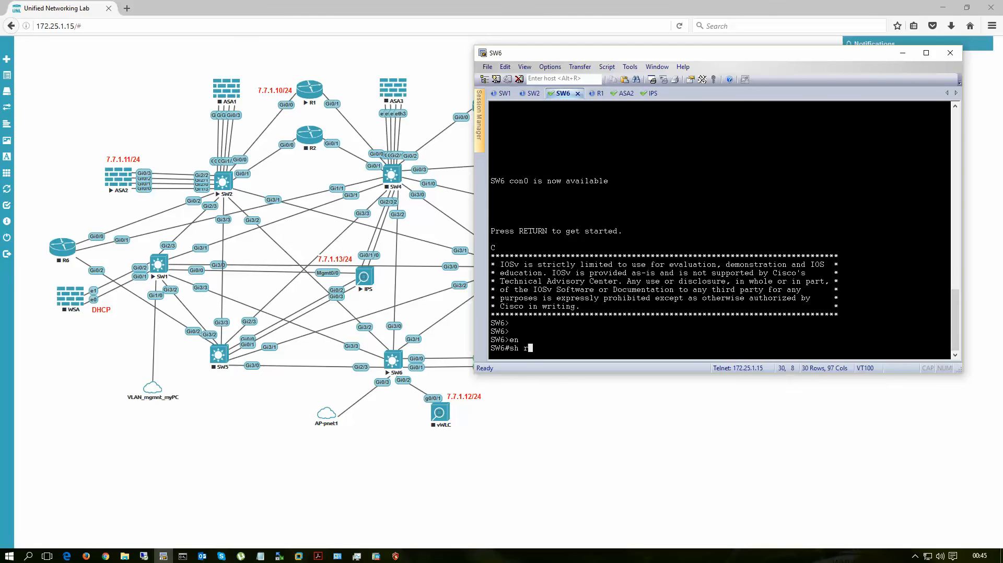
key(Return)
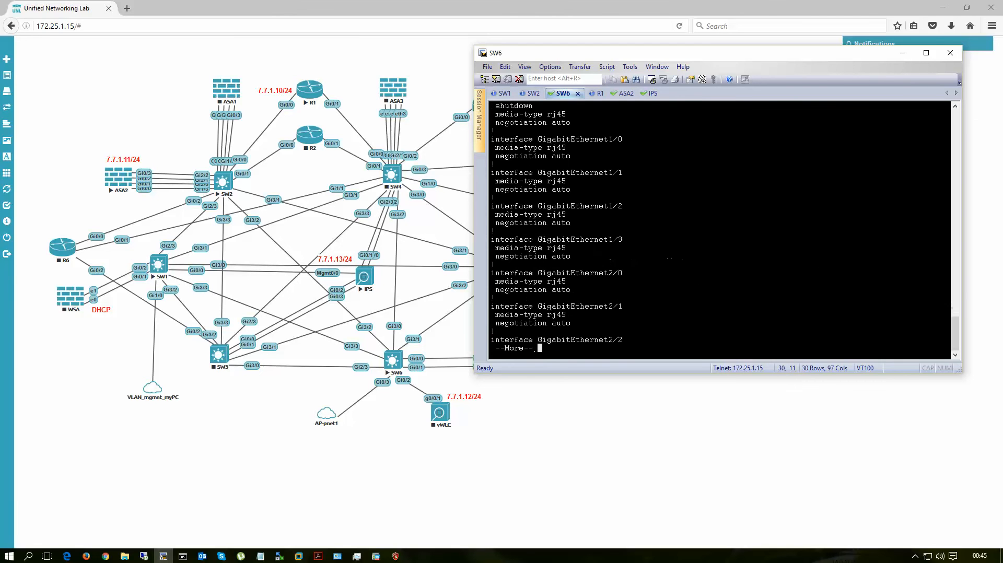
scroll(605, 261, up, 4)
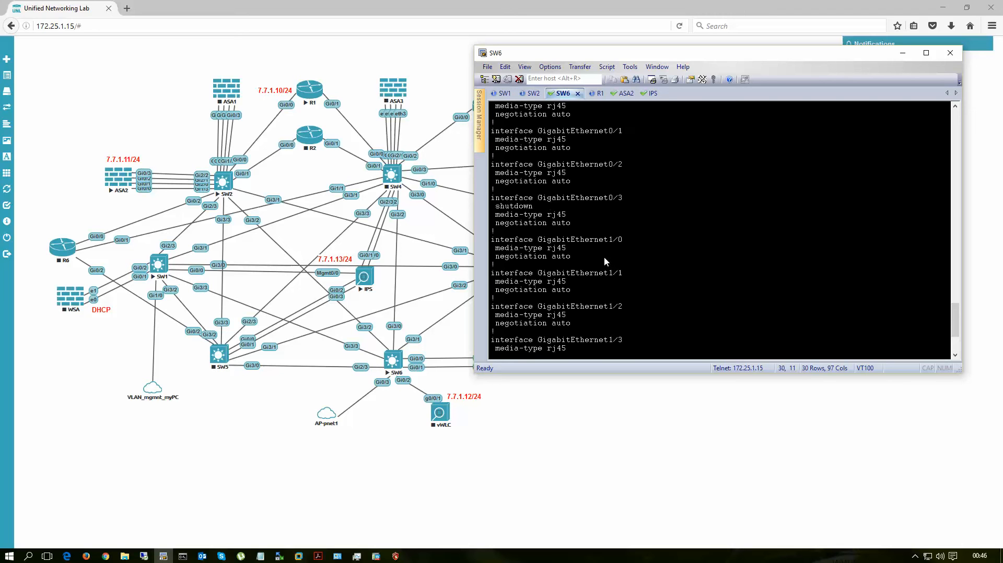
scroll(605, 261, up, 3)
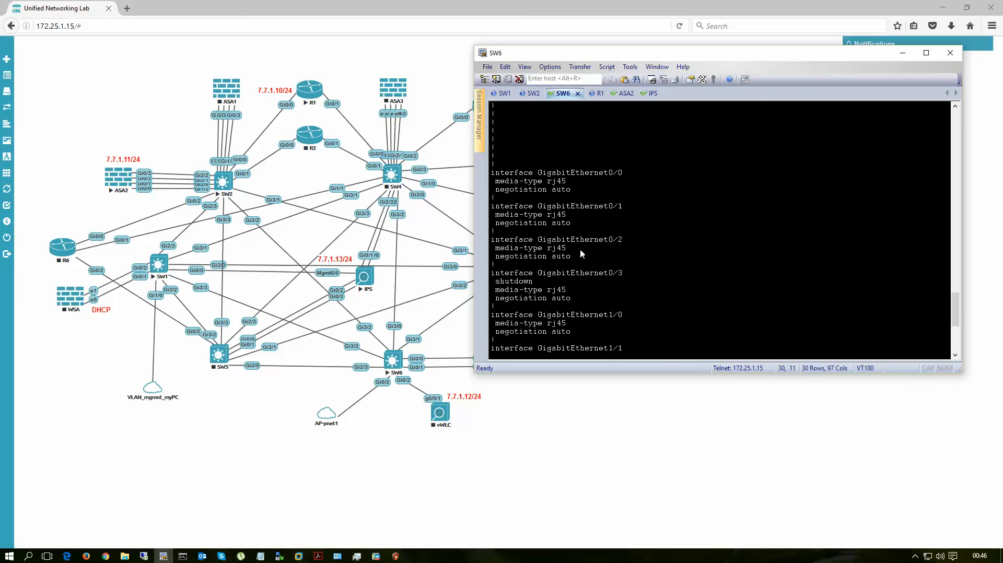
drag(498, 241, 676, 239)
scroll(680, 249, down, 7)
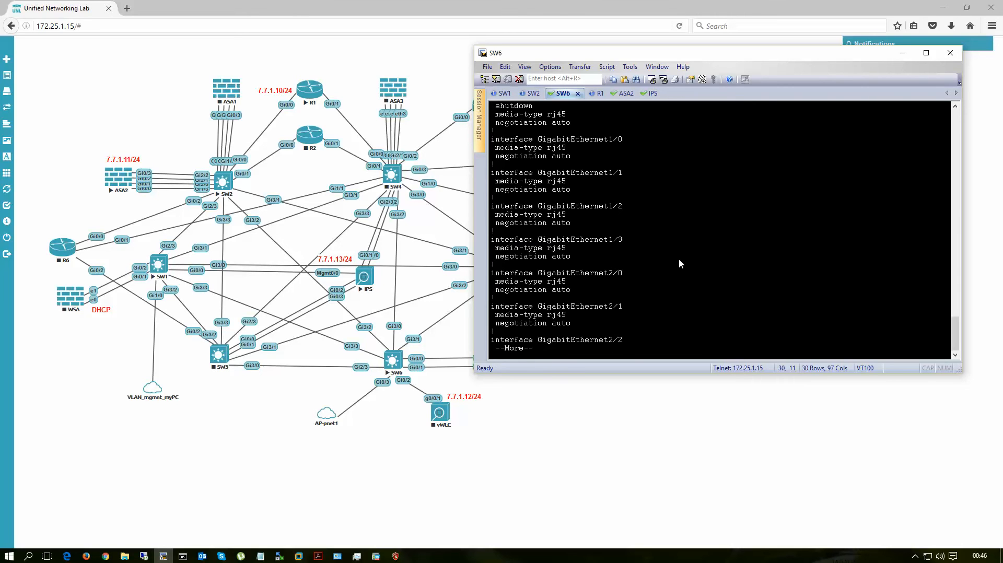
text(q)
text(v)
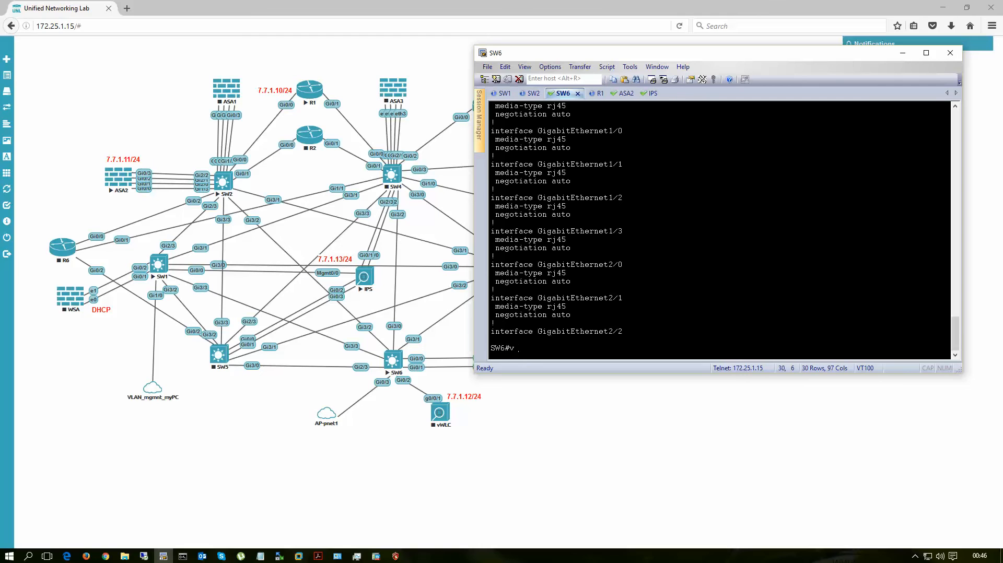
text(conf t)
Step: In SW6's global configuration, select interface GigabitEthernet0/2 and set its switchport mode to access
key(Return)
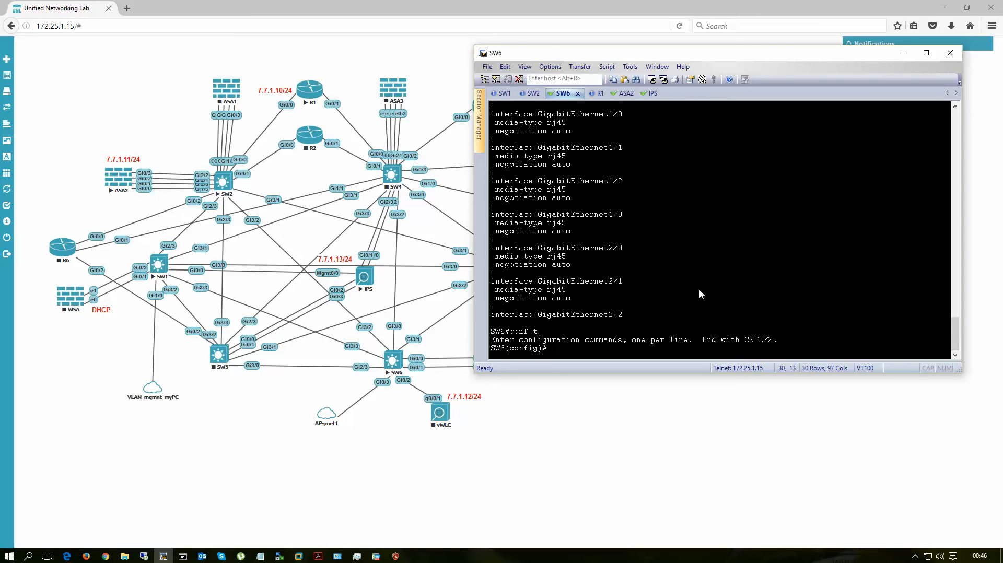
text(interface GigabitEthernet0/2)
key(Return)
text(swi)
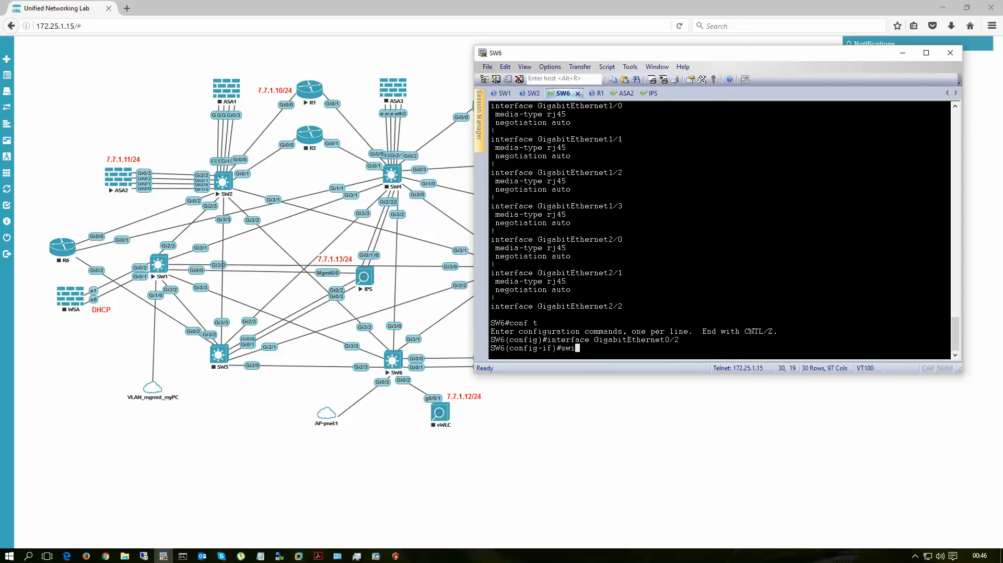
key(Tab)
text(mo)
key(Tab)
text(acc)
key(Tab)
key(Return)
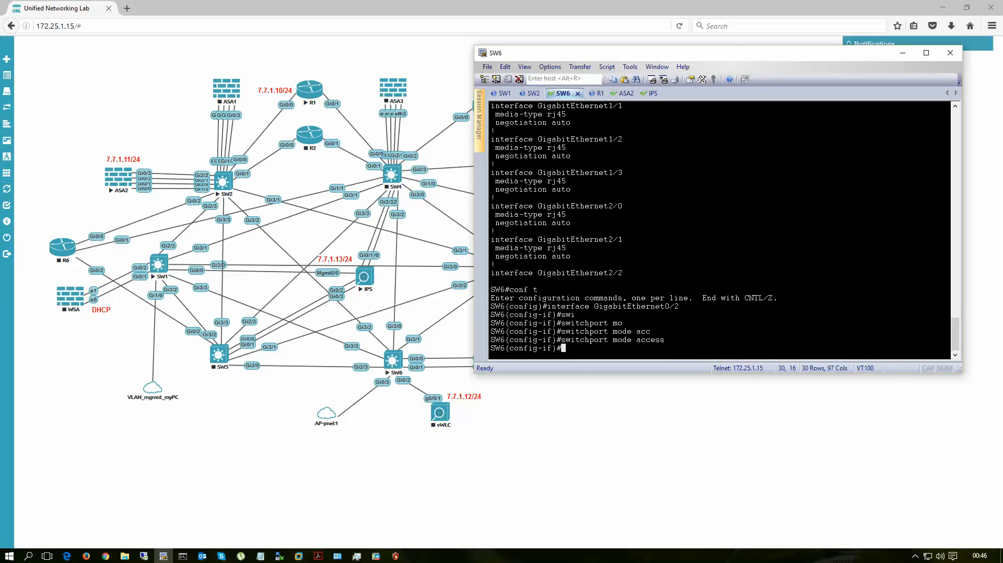
Step: Assign SW6's GigabitEthernet0/2 port to access VLAN 7
text(swi)
key(Tab)
text(acc)
key(Tab)
text(v)
key(Tab)
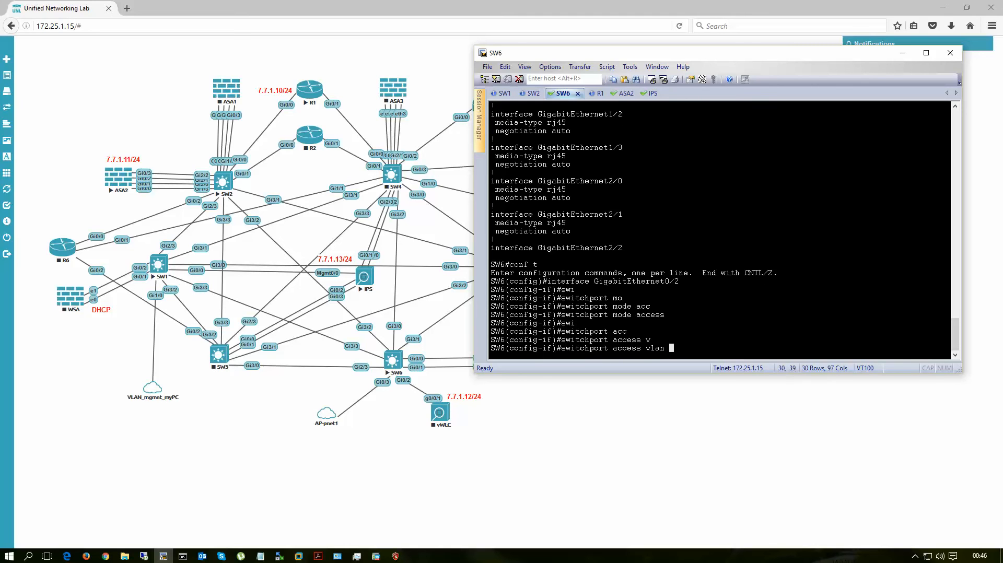
text(7)
key(Return)
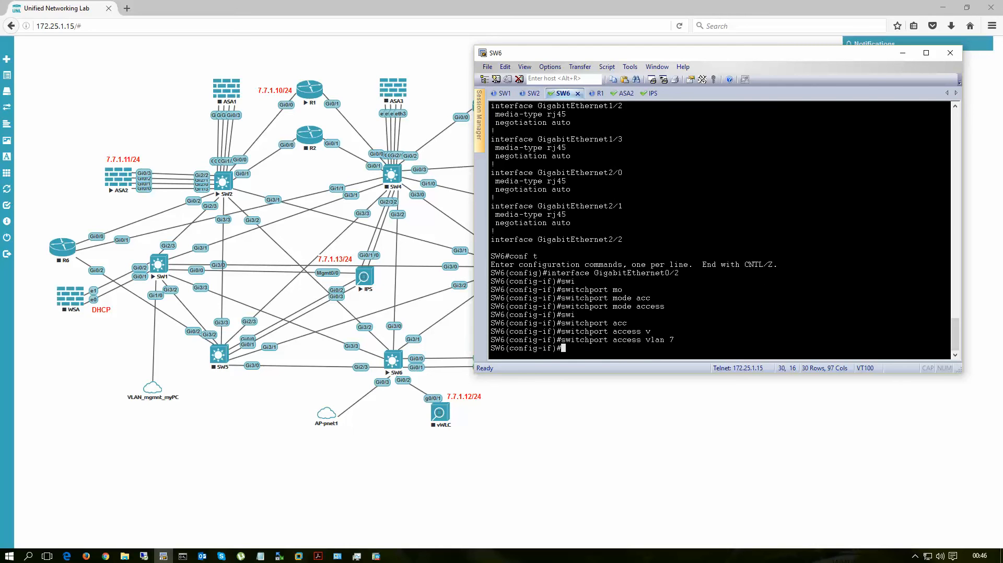
Step: Disable auto-negotiation and set full duplex on SW6's GigabitEthernet0/2
text(no nego)
key(Tab)
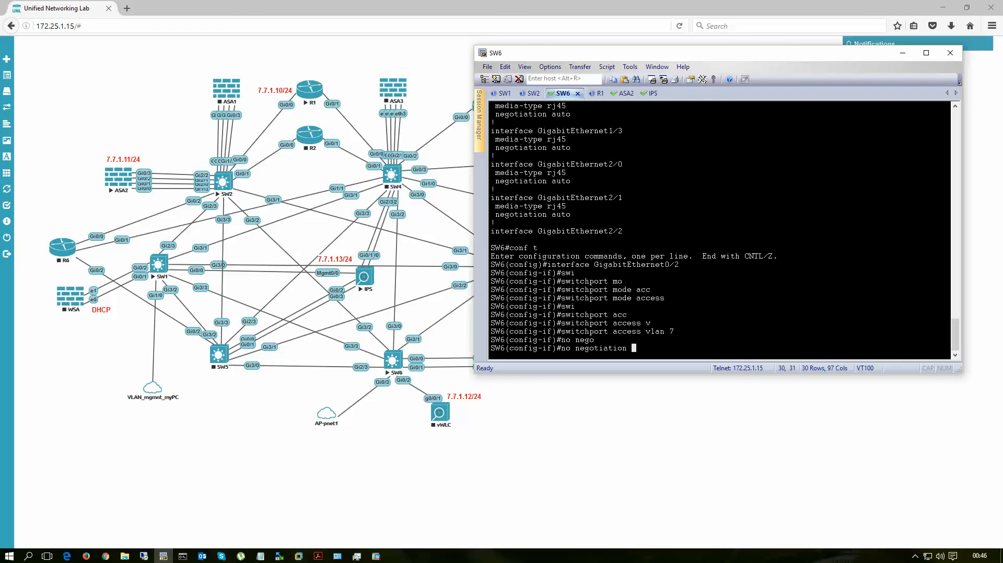
text(aout)
key(BackSpace)
key(BackSpace)
text(to)
key(Return)
text(du full)
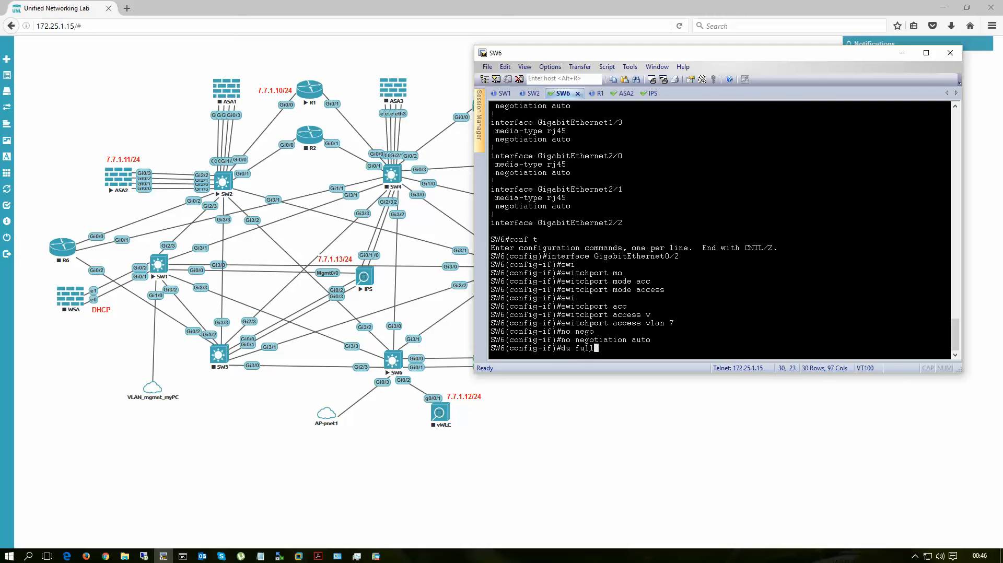
key(Return)
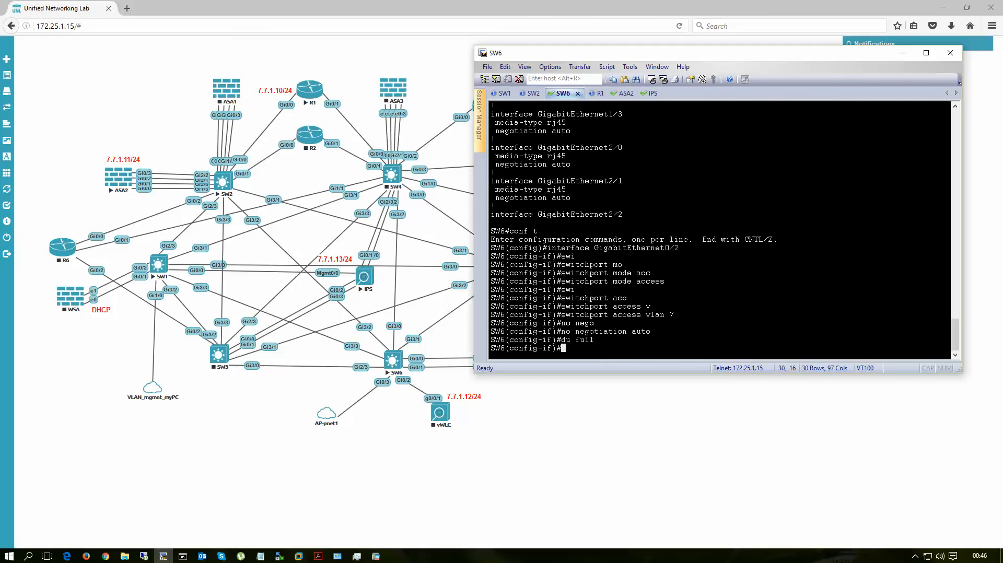
Step: Leave configuration mode on SW6 and display its VLAN table with sh vla
key(ctrl+z)
text(sh vla)
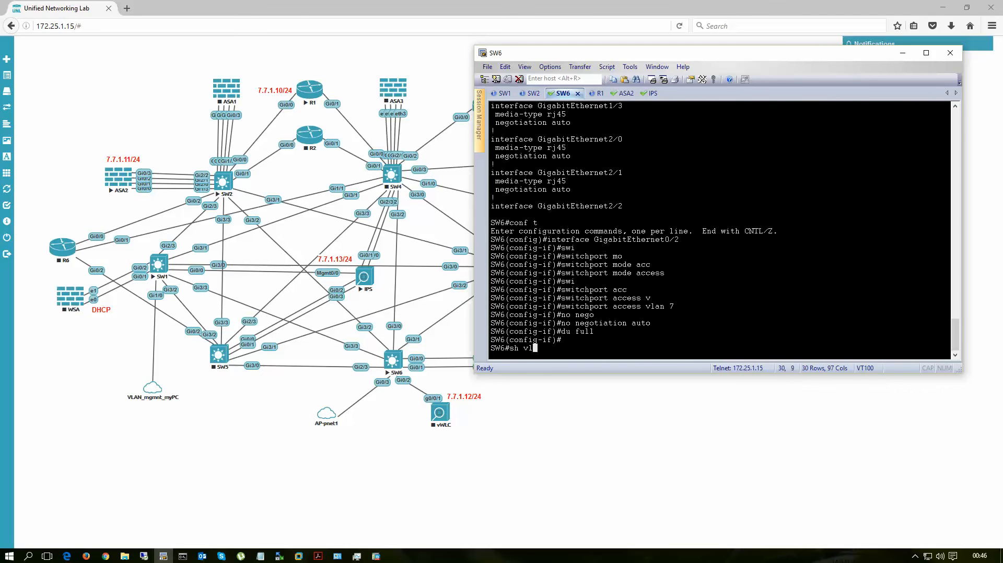
key(Return)
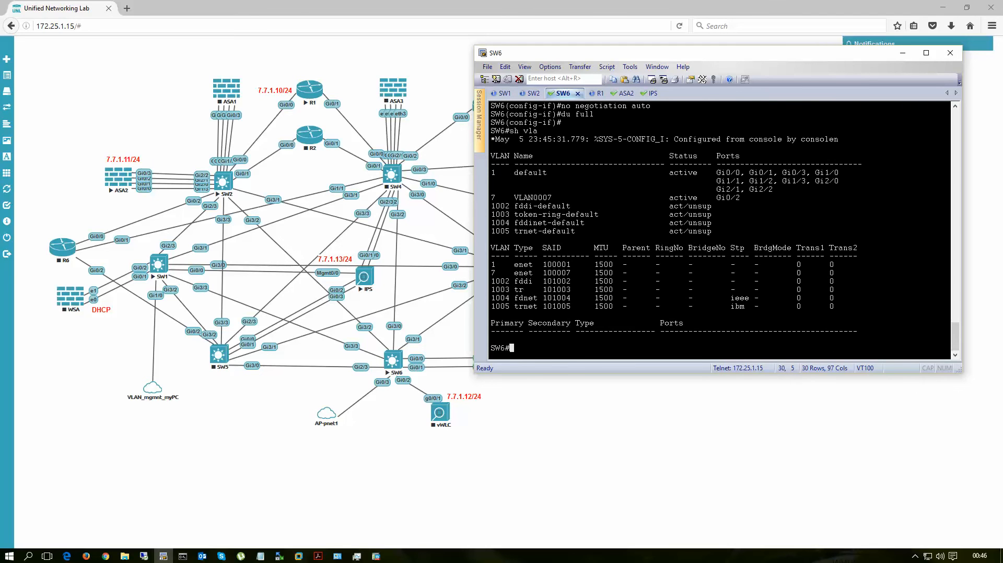
Step: Save SW6's running configuration with wr and start the vWLC node in the topology
text(wr)
key(Return)
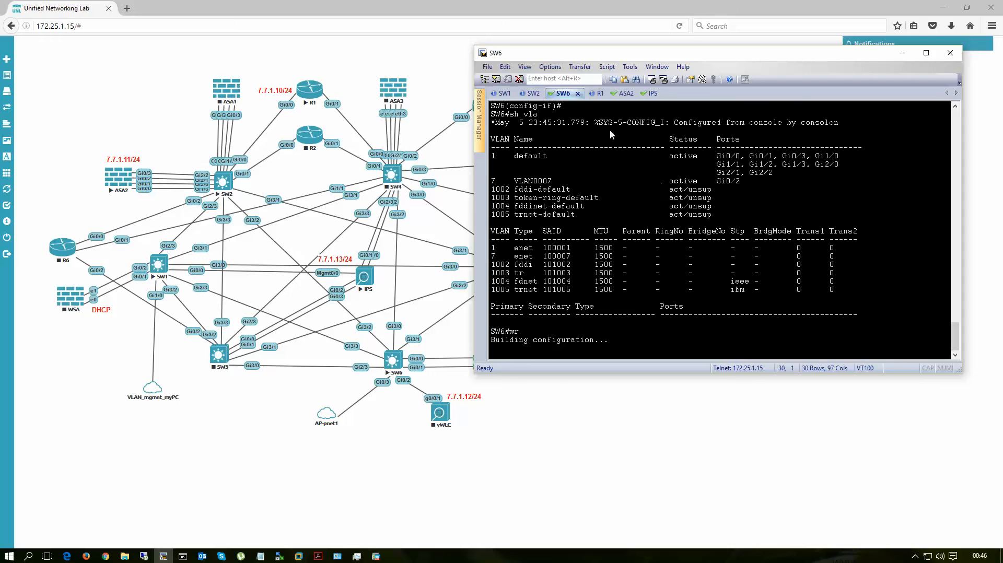
right_click(441, 413)
click(464, 449)
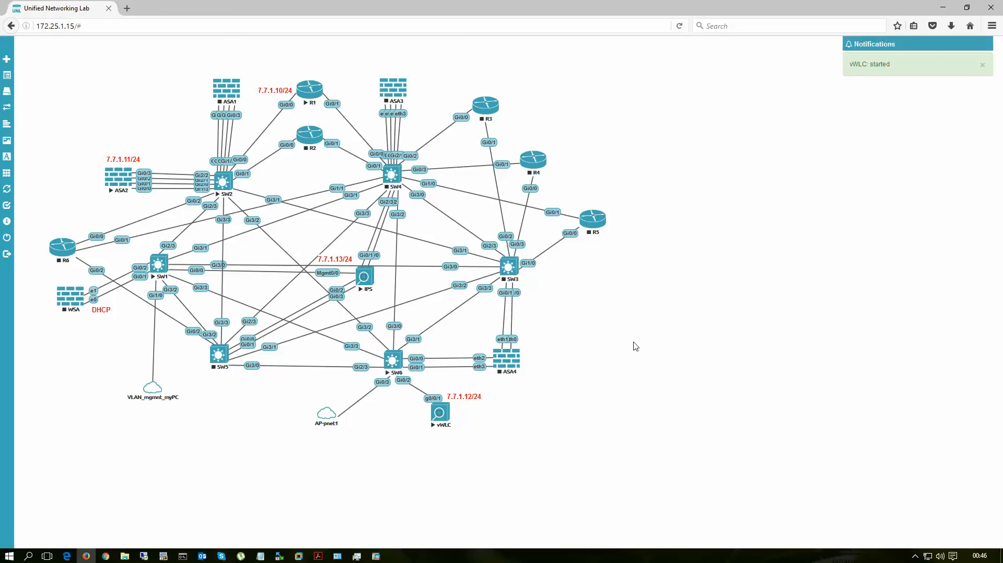
Step: Stop the IPS and ASA2 nodes in the lab topology
right_click(365, 277)
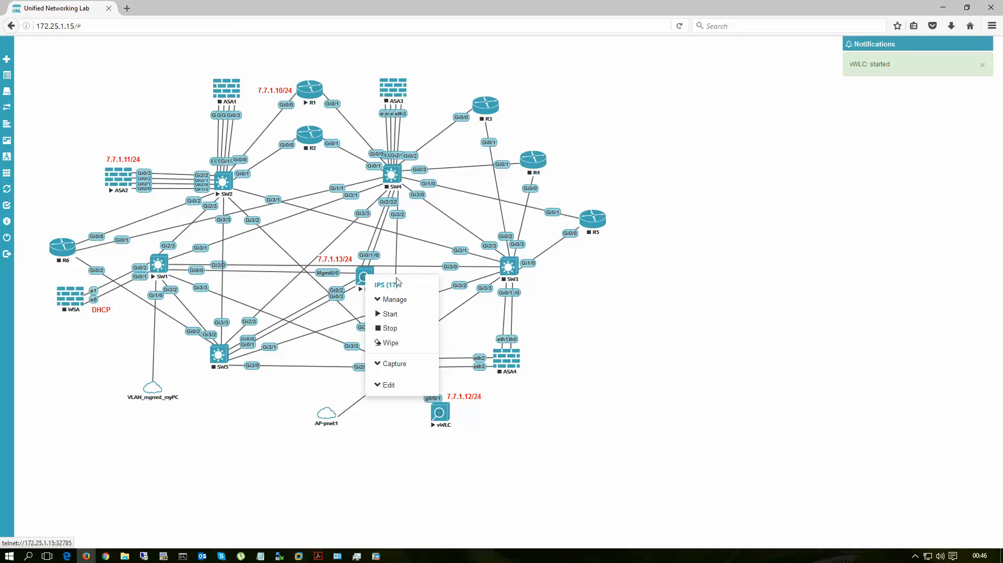
click(390, 328)
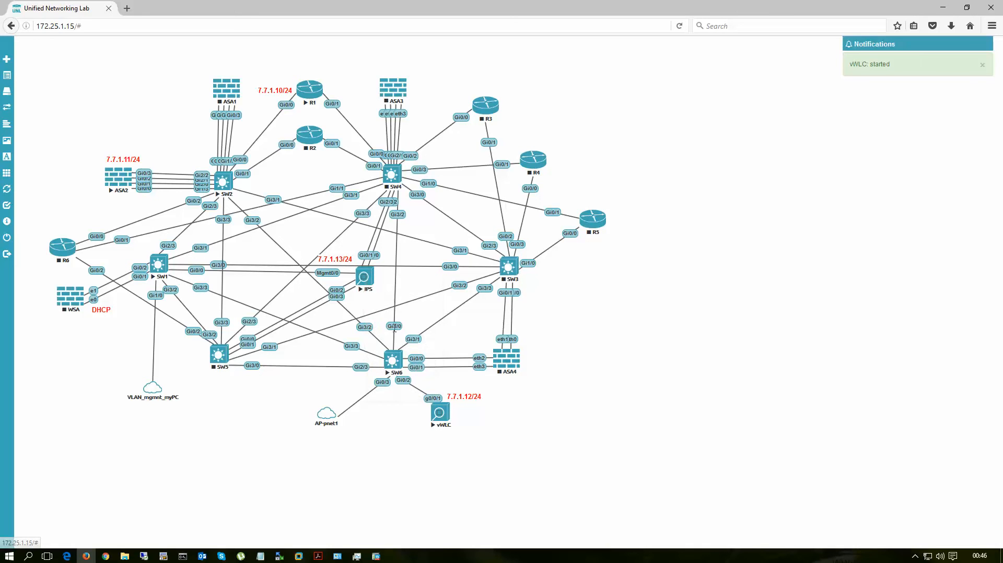
right_click(132, 196)
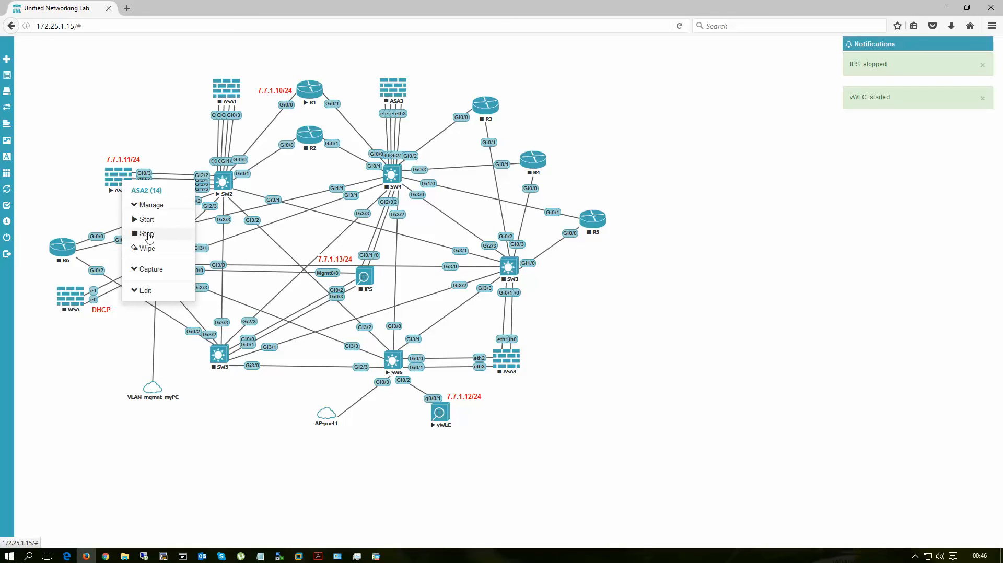
click(227, 266)
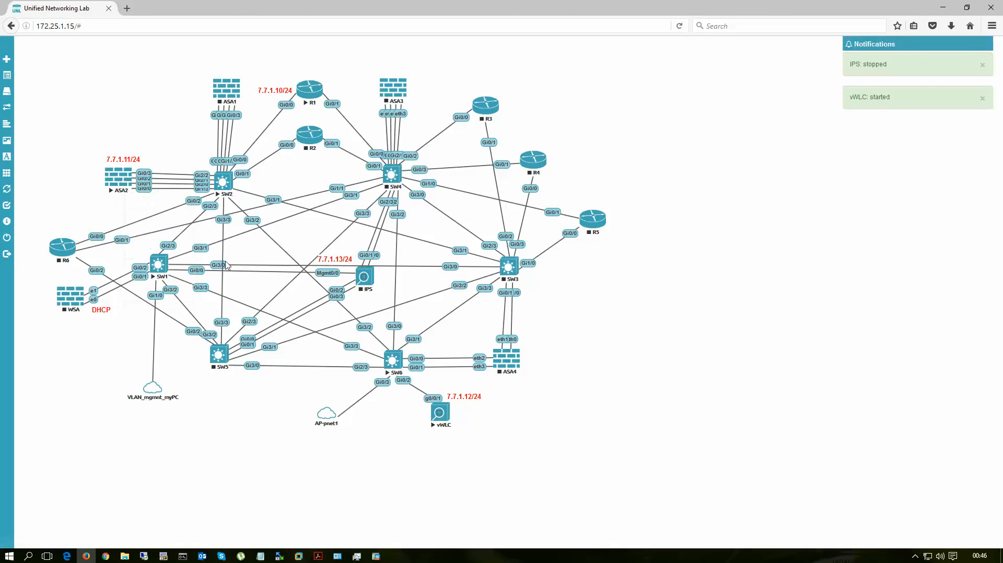
Step: Open the vWLC console in the terminal client and close the disconnected IPS and ASA2 sessions
click(440, 413)
click(640, 93)
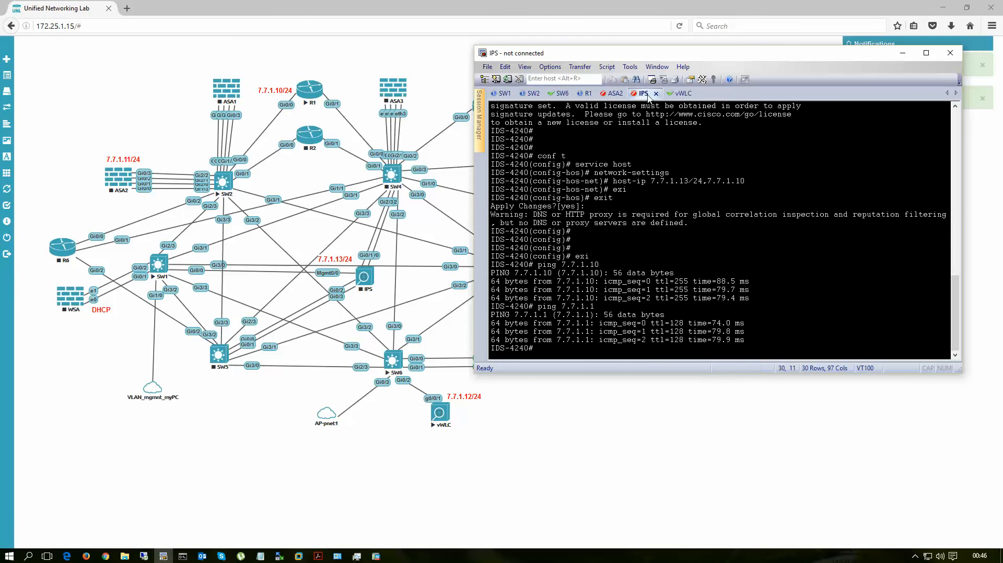
click(658, 94)
click(615, 94)
click(632, 94)
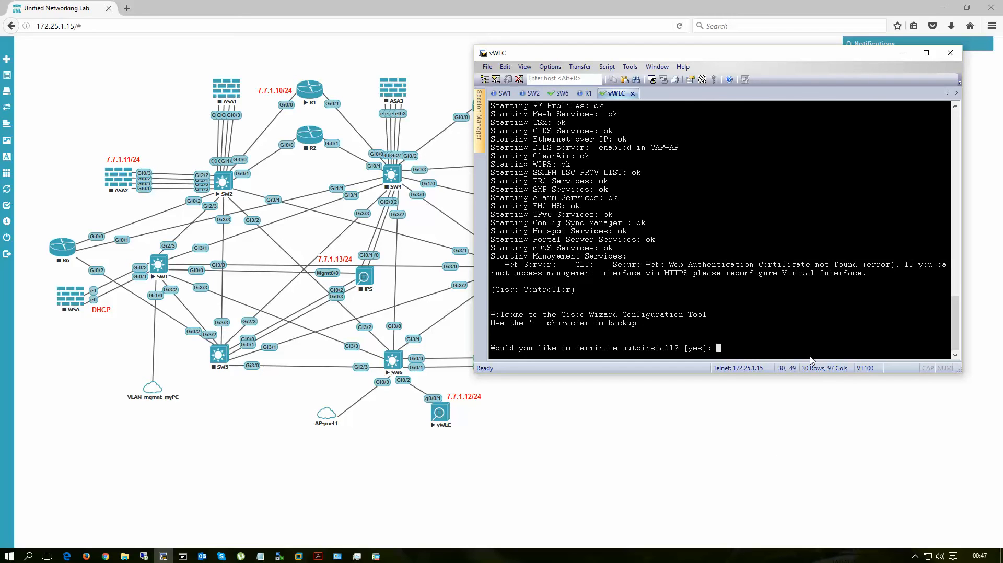
Step: Terminate autoinstall in the vWLC setup wizard, then set the system name to WLC and the administrative user name to admin
key(Return)
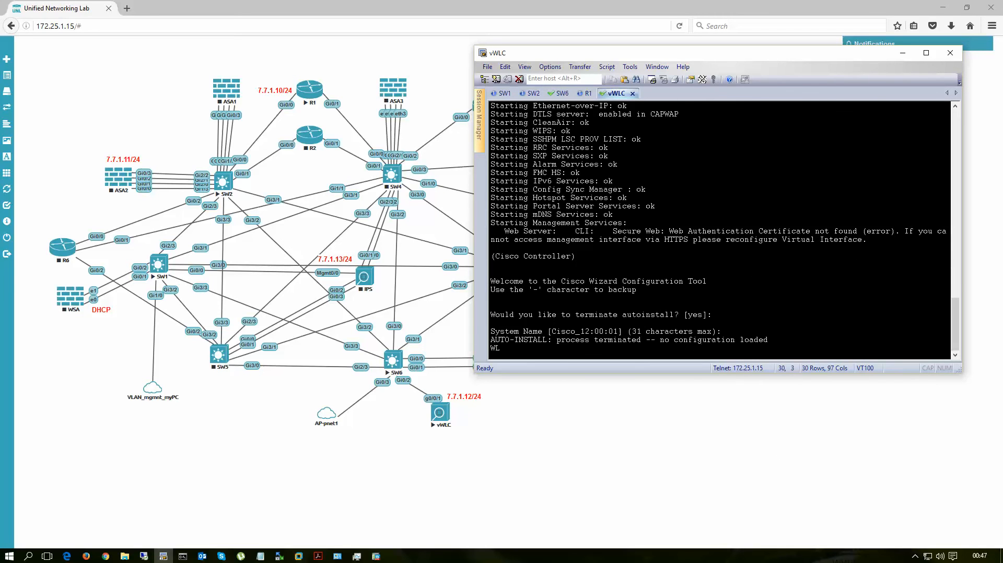
key(Return)
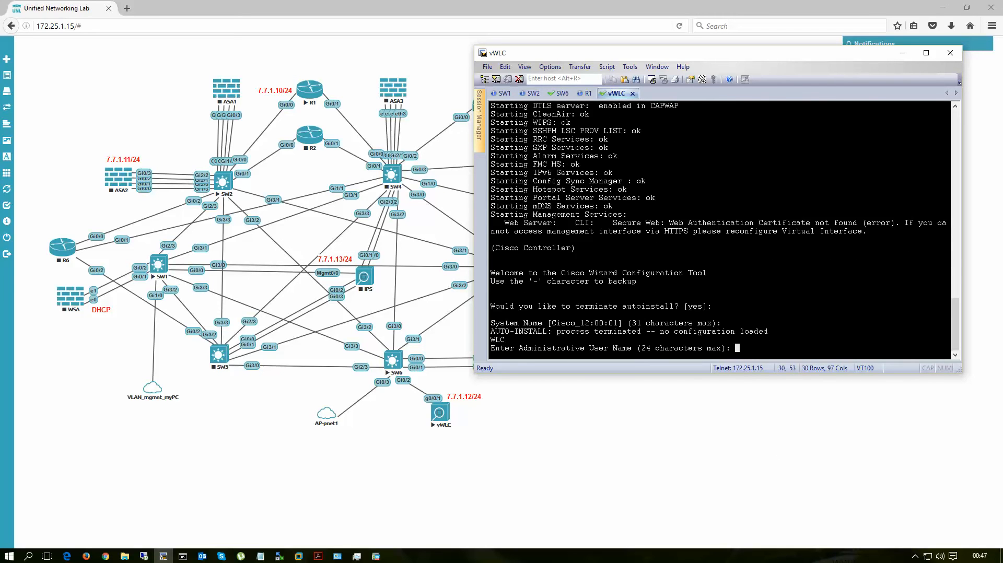
text(admin)
key(Return)
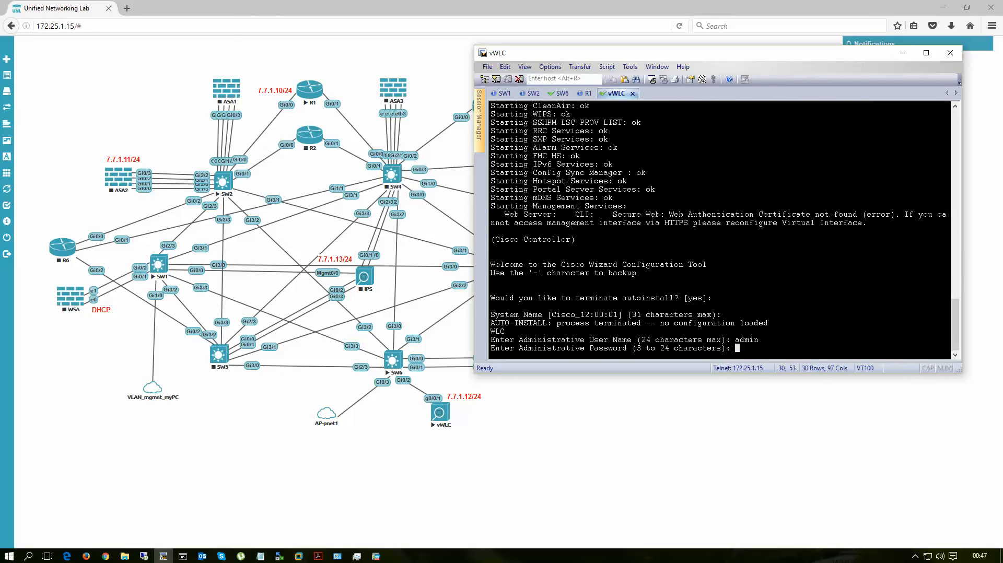
Step: Enter the vWLC administrative password and re-enter it for confirmation
text(********)
key(Return)
text(***)
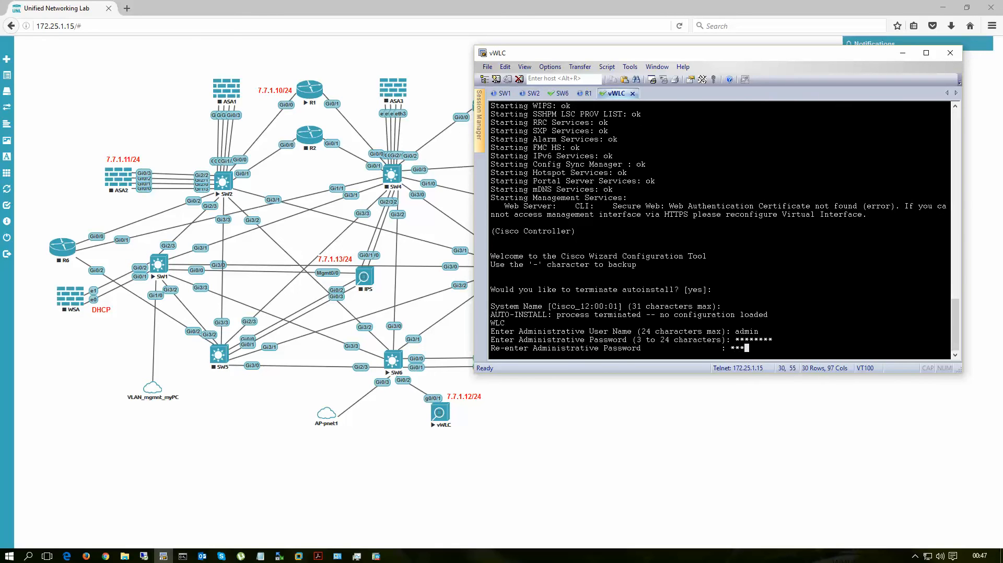
text(*****)
key(Return)
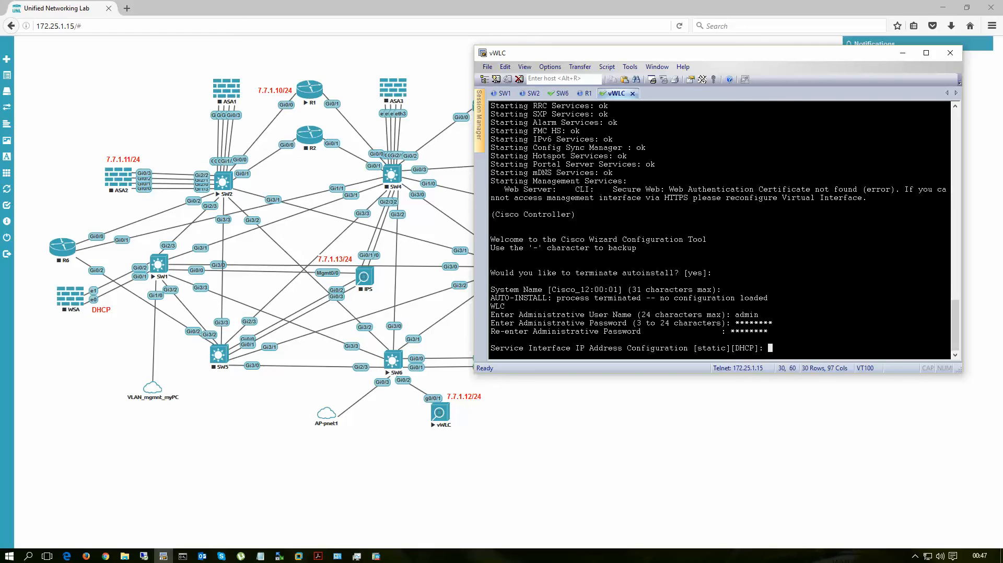
Step: Keep the default service interface addressing and set the management interface IP address to 7.7.1.12
key(Return)
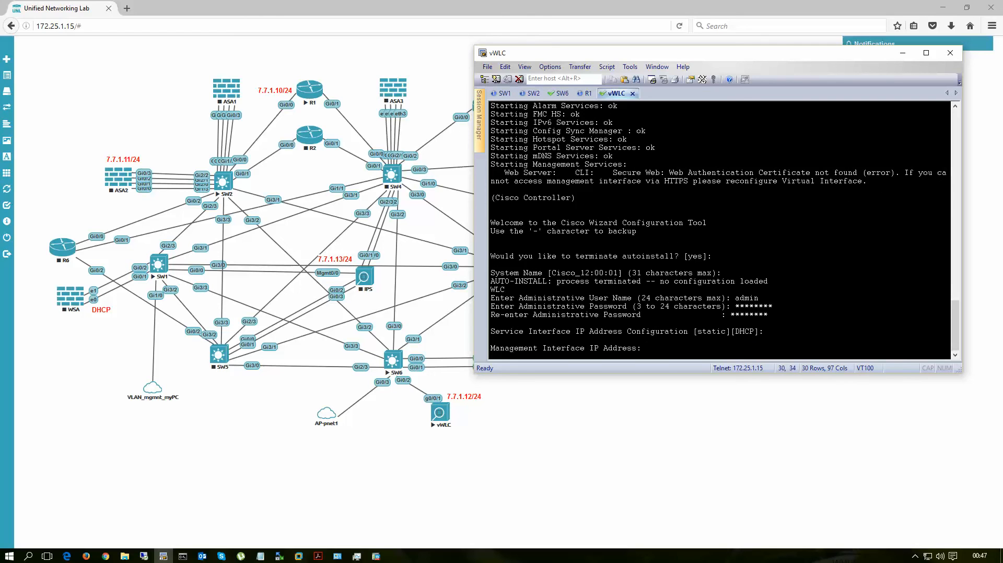
text(7.7.)
key(BackSpace)
key(BackSpace)
key(BackSpace)
key(Return)
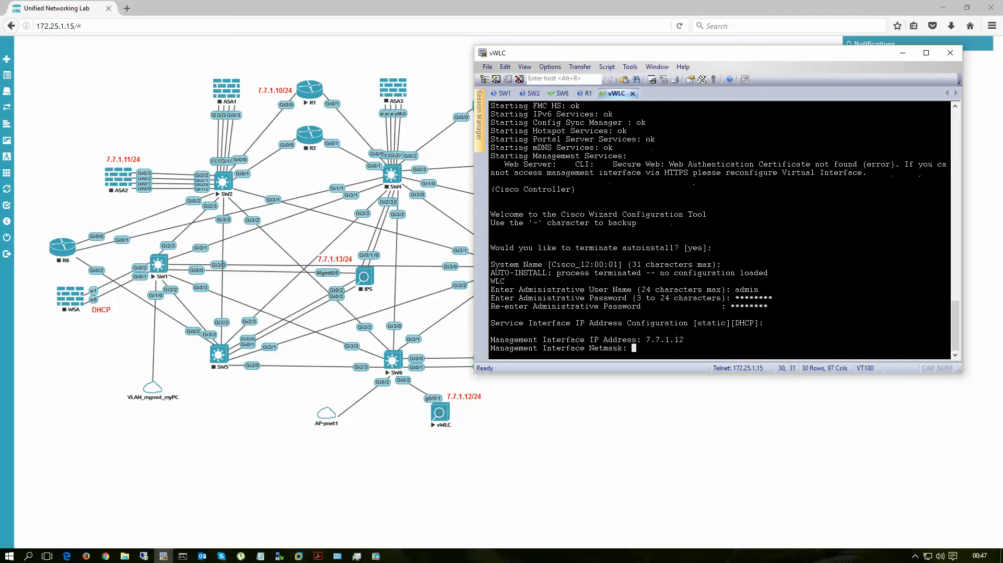
Step: Set the management interface netmask to 255.255.255.0 and its default router to 7.7.1.10
text(255.255.255.0)
key(Return)
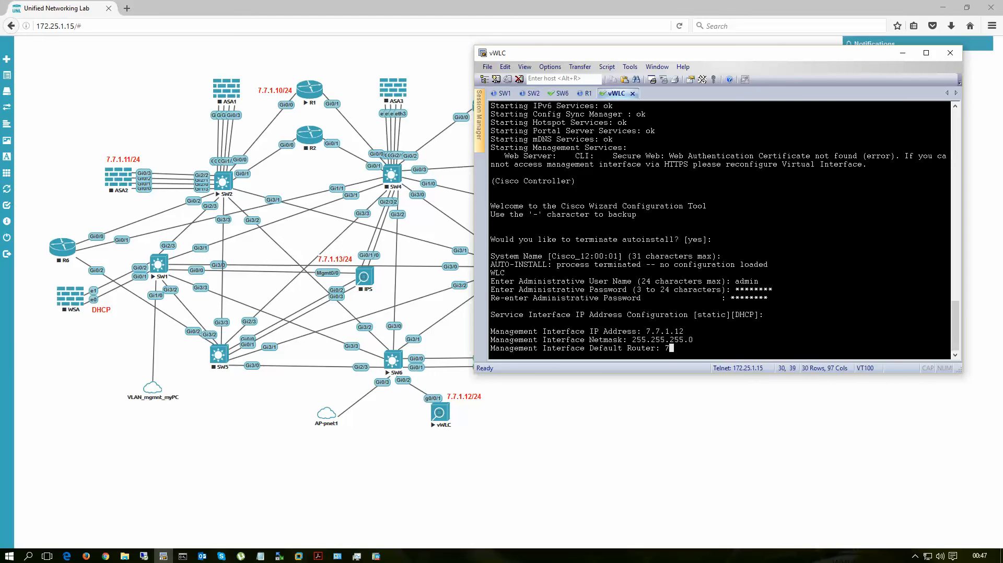
text(7.7.1.10)
key(Return)
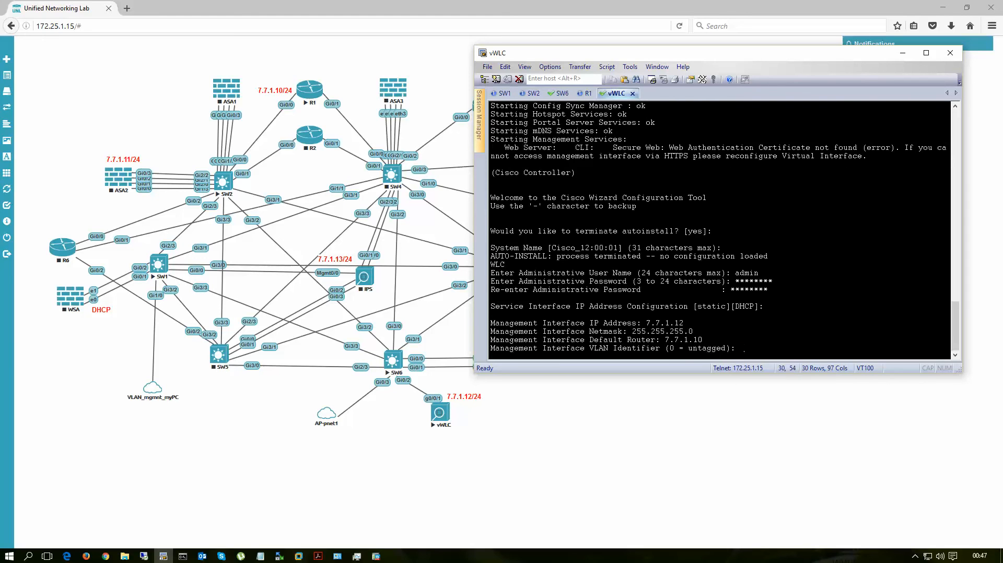
Step: Keep the default management VLAN identifier, assign management port 1, and set the DHCP server IP address to 7.7.1.10
key(Return)
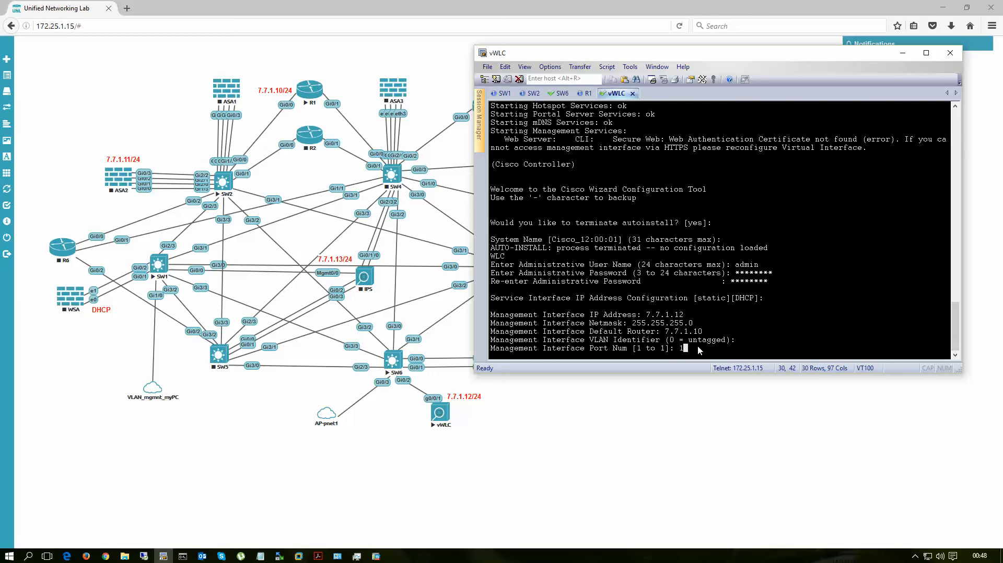
key(Return)
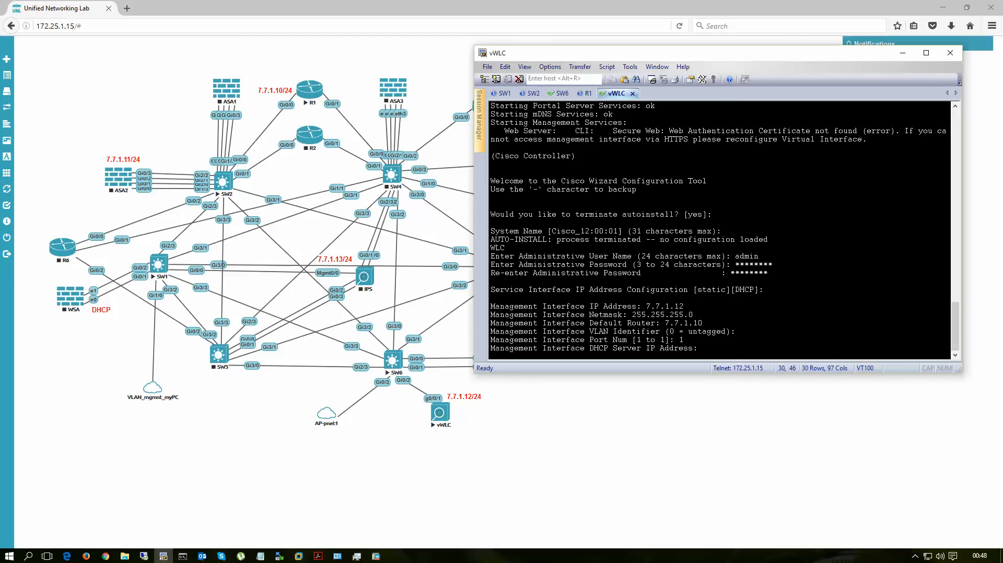
text(7.7.1.10)
key(Return)
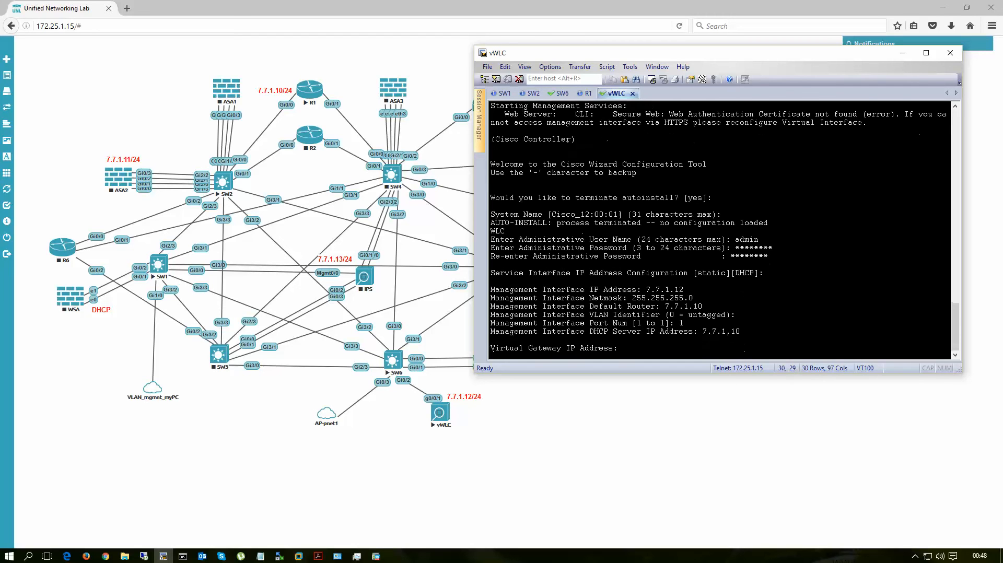
Step: Set the virtual gateway IP address to 1.1.1.1 and use UNL as both the mobility/RF group name and the SSID
text(1.1.1.1)
key(Return)
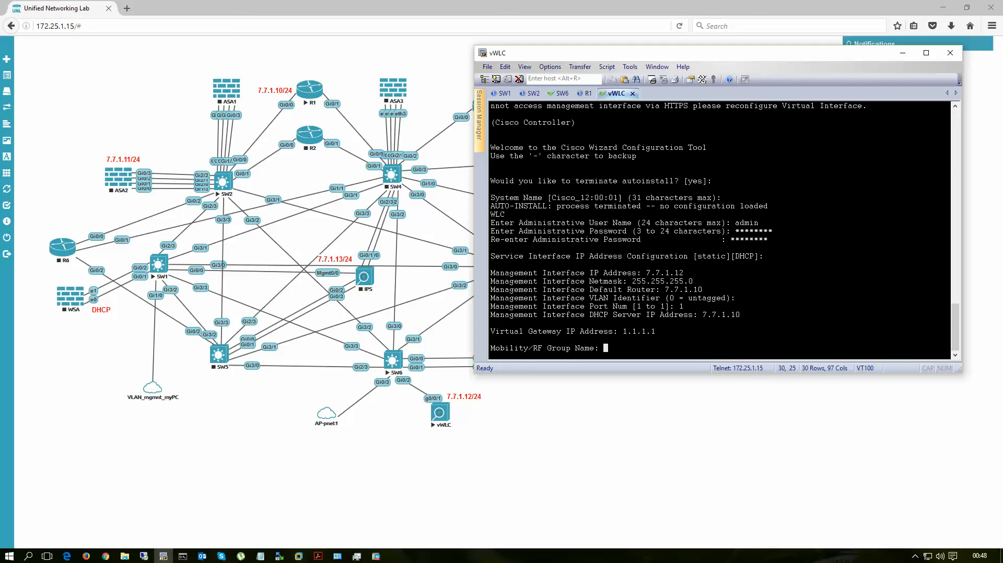
text(UNL)
key(Return)
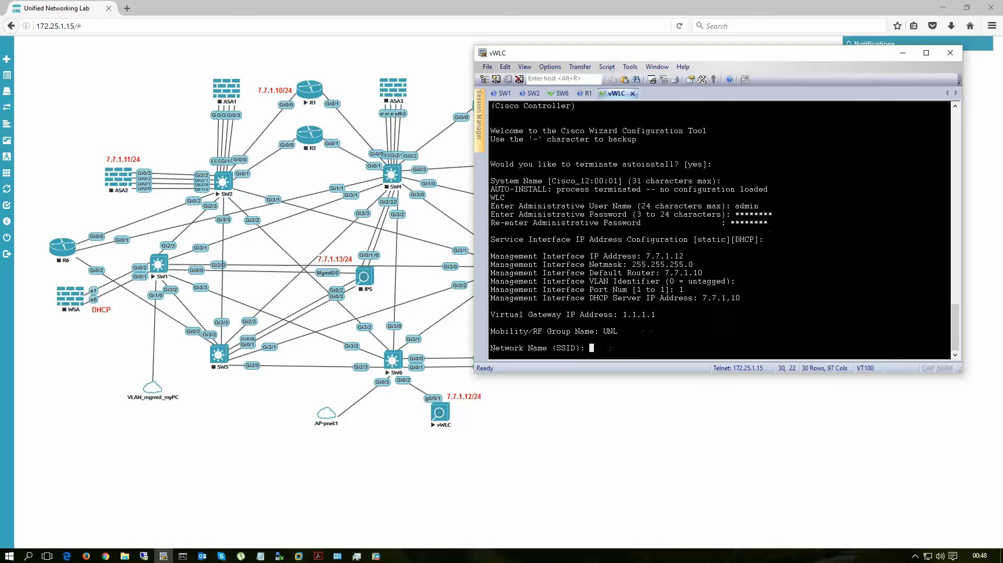
text(UNL)
key(Return)
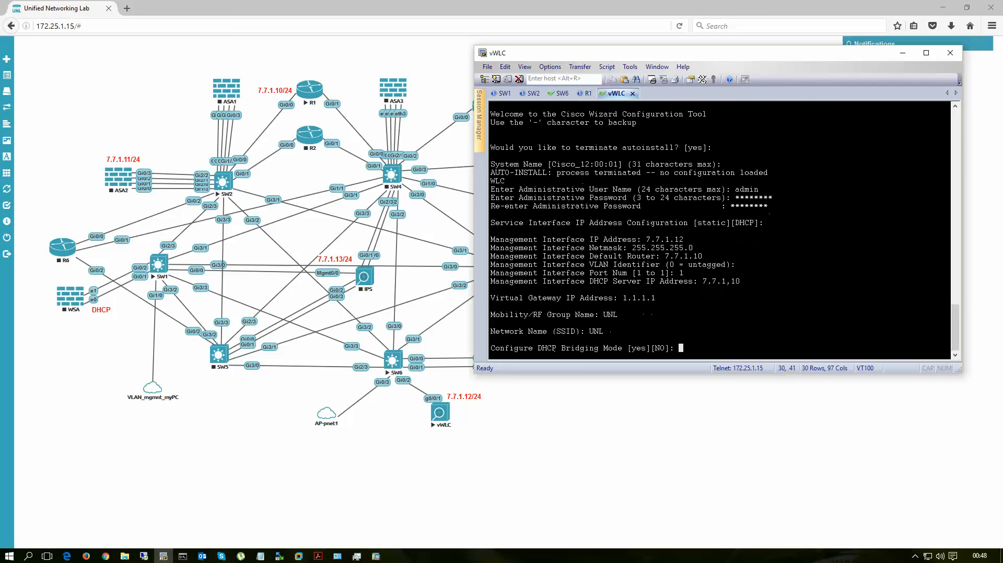
Step: Accept the defaults for DHCP bridging mode and static IP addresses, and decline RADIUS server configuration
key(Return)
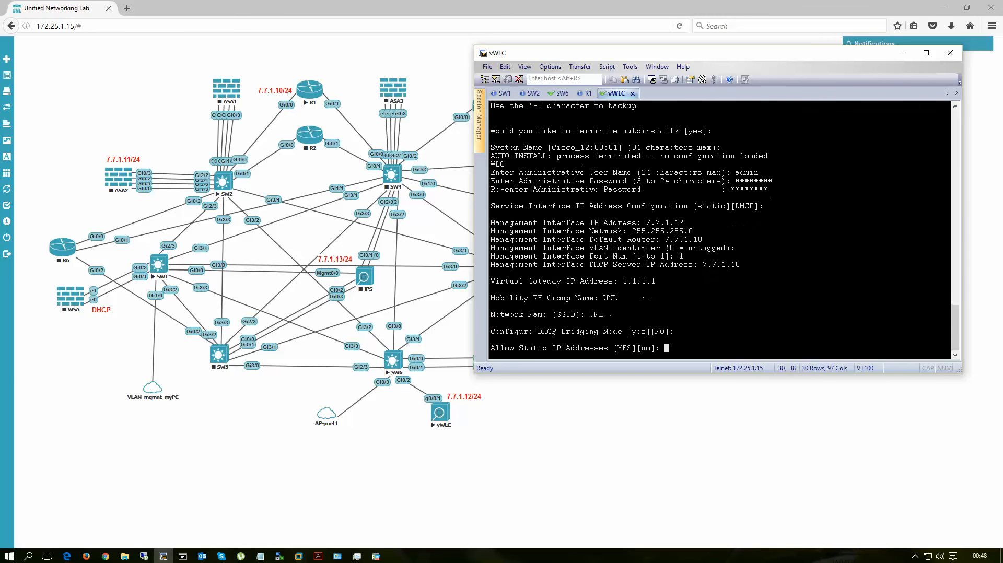
key(Return)
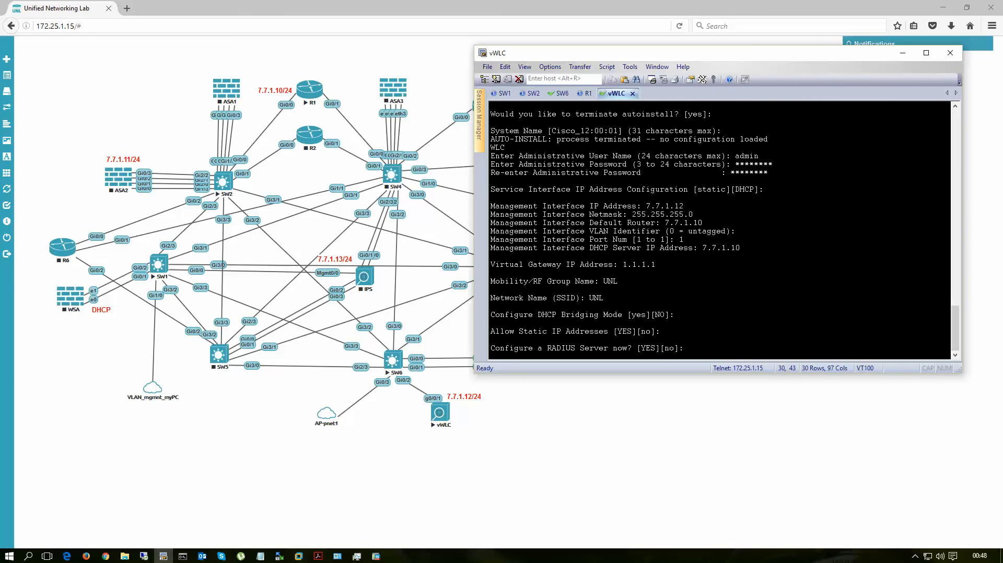
text(no)
key(Return)
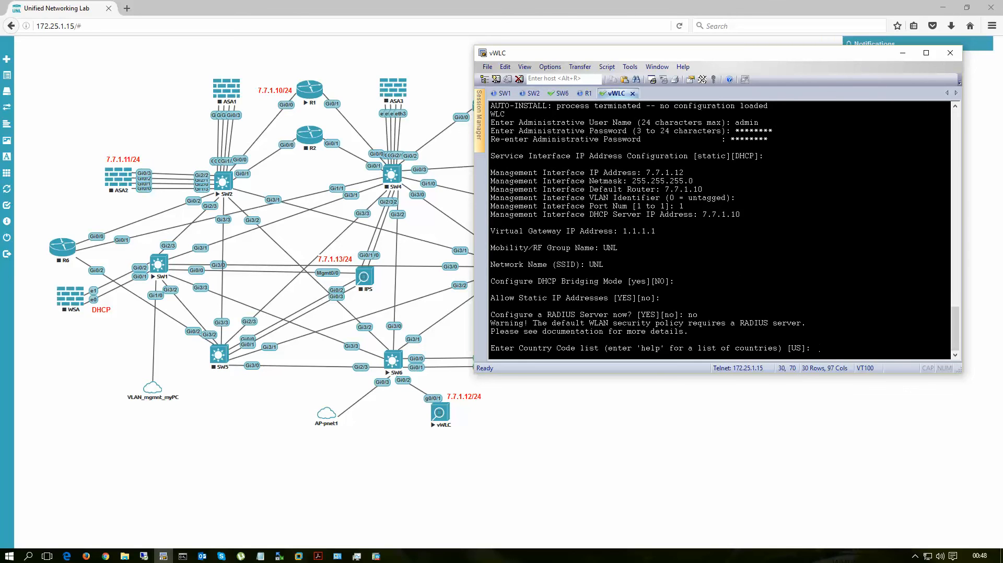
Step: Set the country code to GB and accept the default of enabling the 802.11b, 802.11a and 802.11g networks
text(GB)
key(Return)
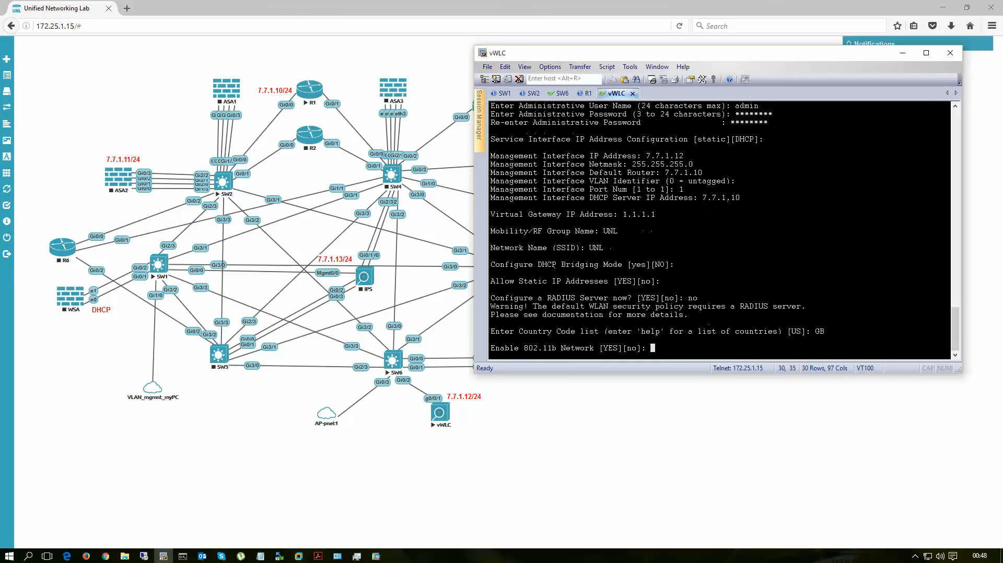
key(Return)
key(Return)
key(Return)
key(Return)
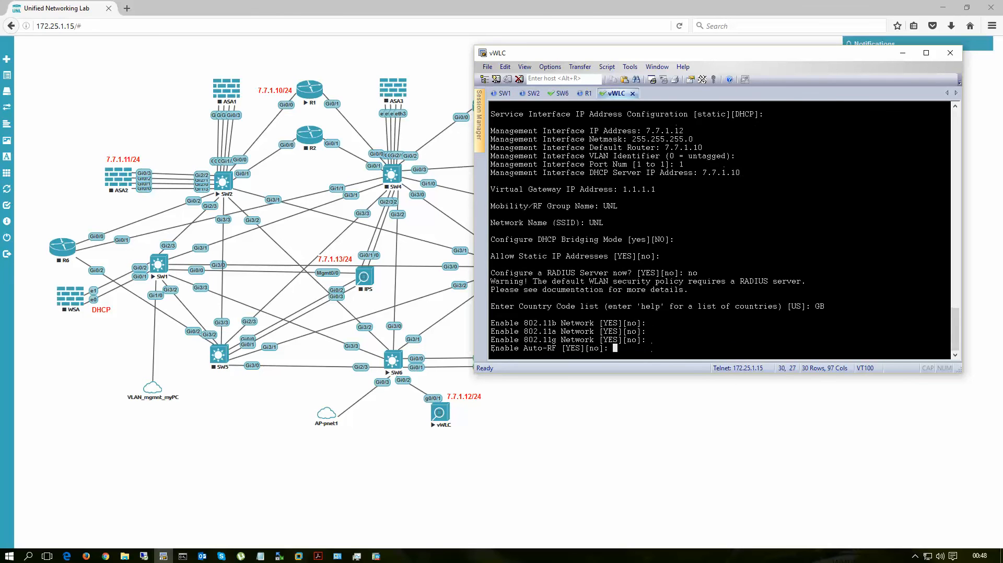
Step: Keep Auto-RF enabled, decline the NTP, system time and IPv6 setup, and confirm the vWLC configuration so it saves and resets
text(no)
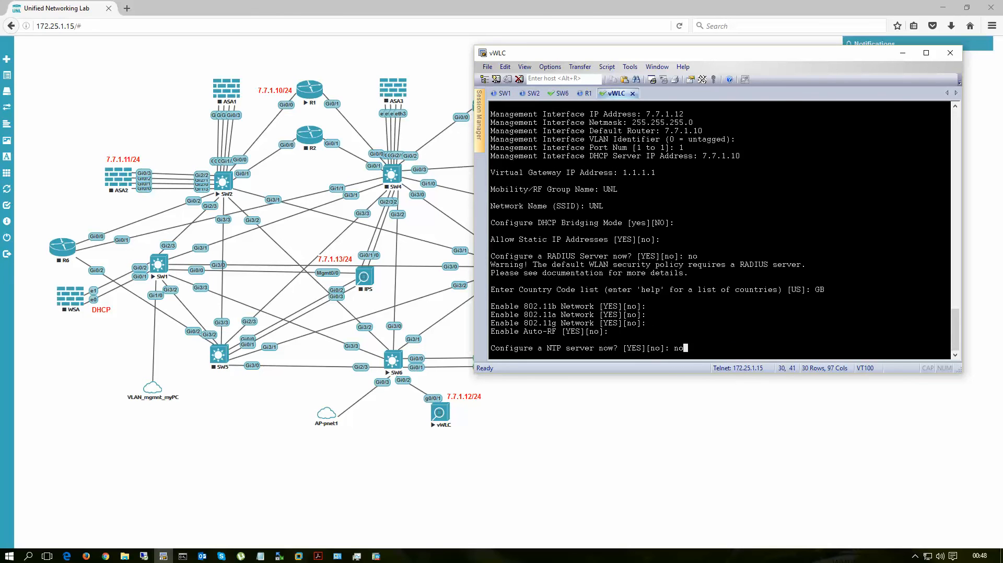
key(Return)
text(no)
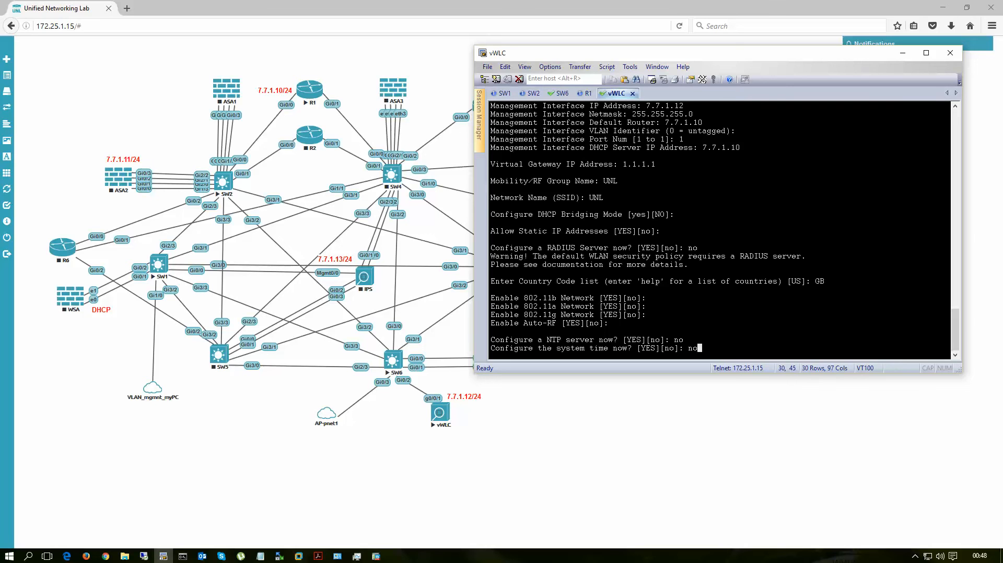
key(Return)
text(no)
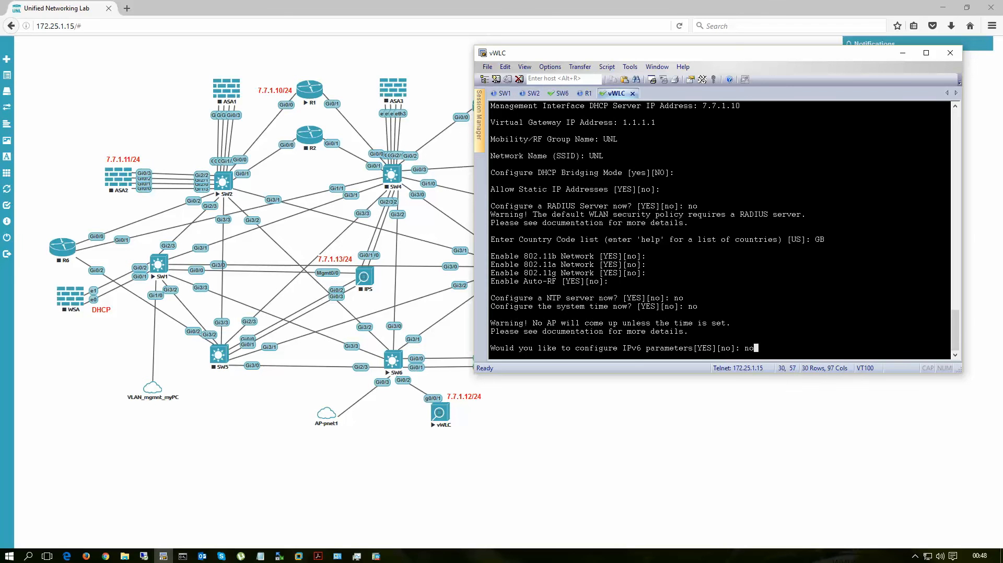
key(Return)
text(yes)
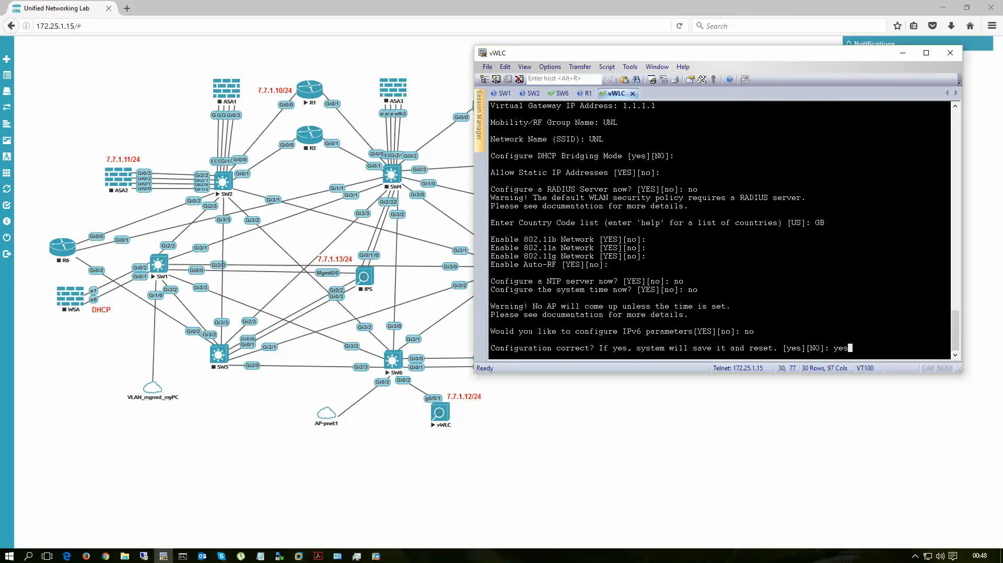
key(Return)
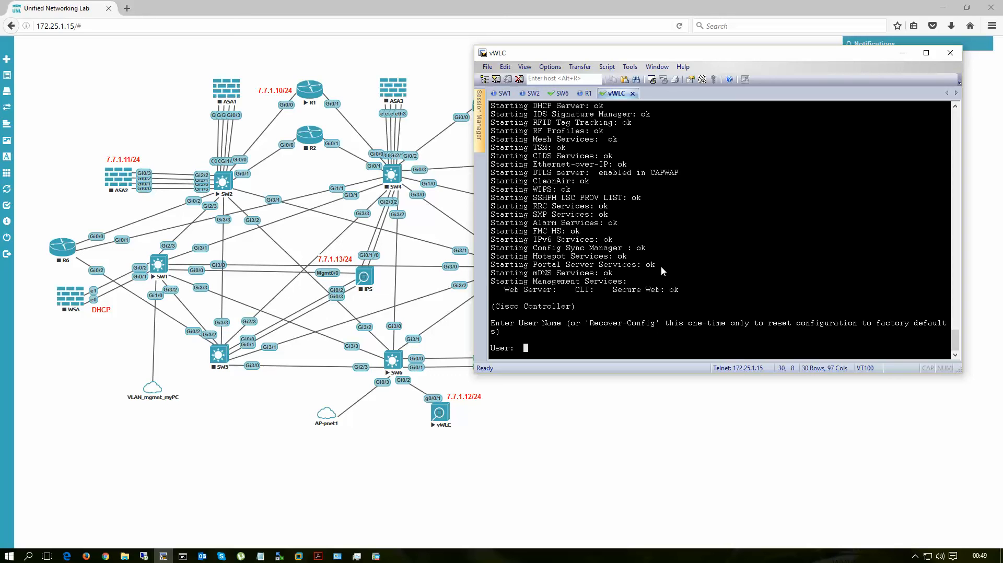
Step: Log in to the vWLC console as admin with the account password
text(admin)
key(Return)
text(*******)
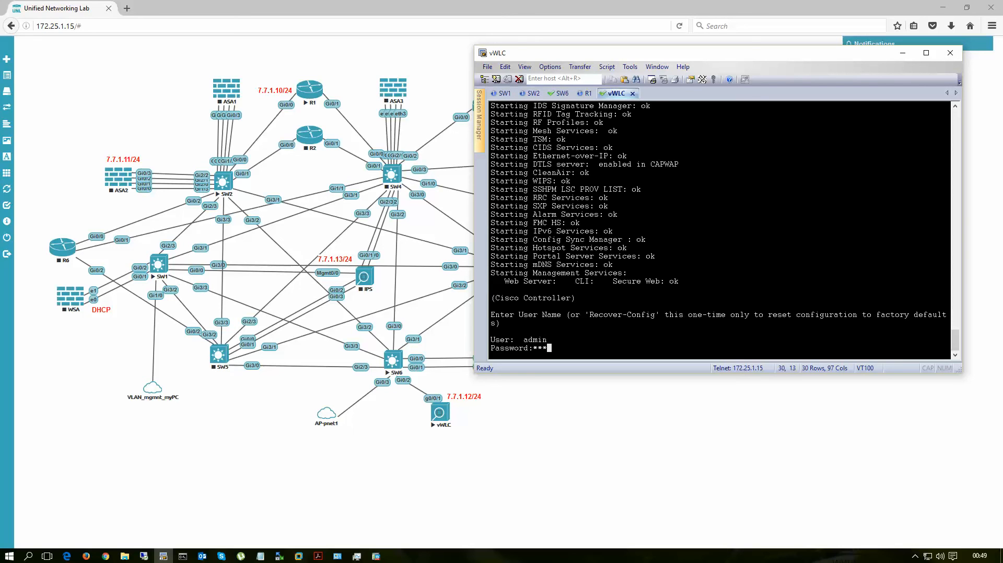
text(*)
key(Return)
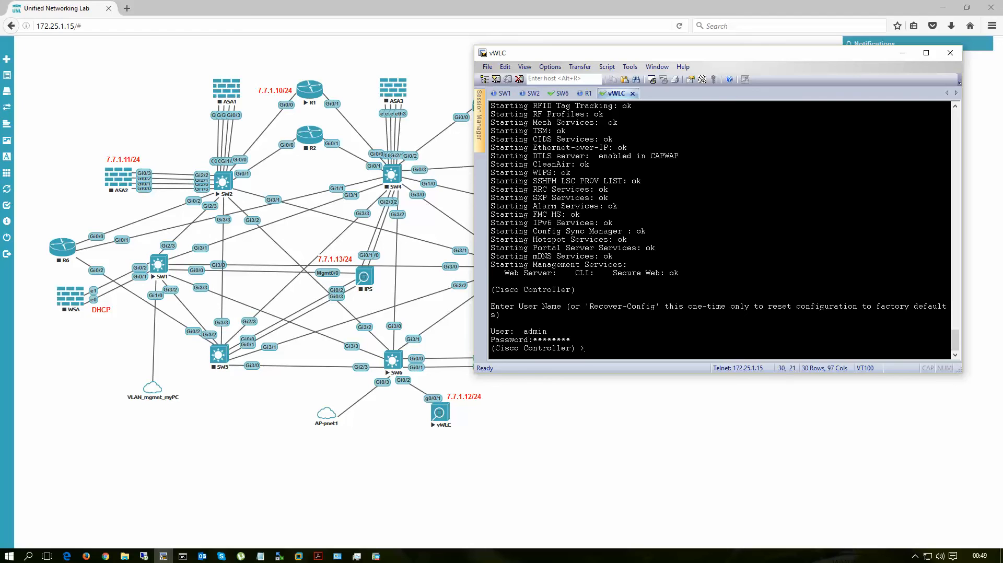
Step: Ping 7.7.1.1 from the vWLC console to test its connectivity
text(ping 7)
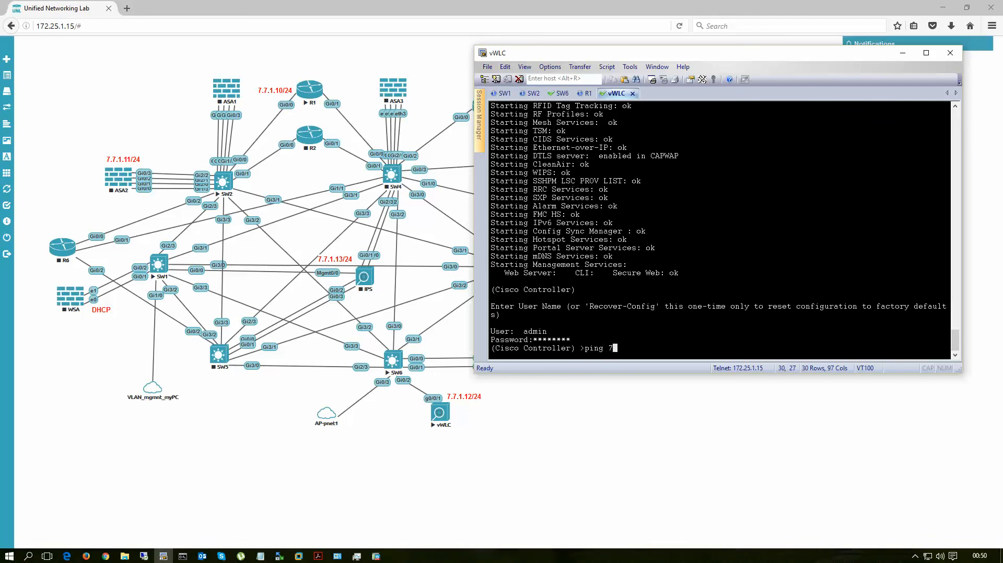
text(.7.1.1)
key(Return)
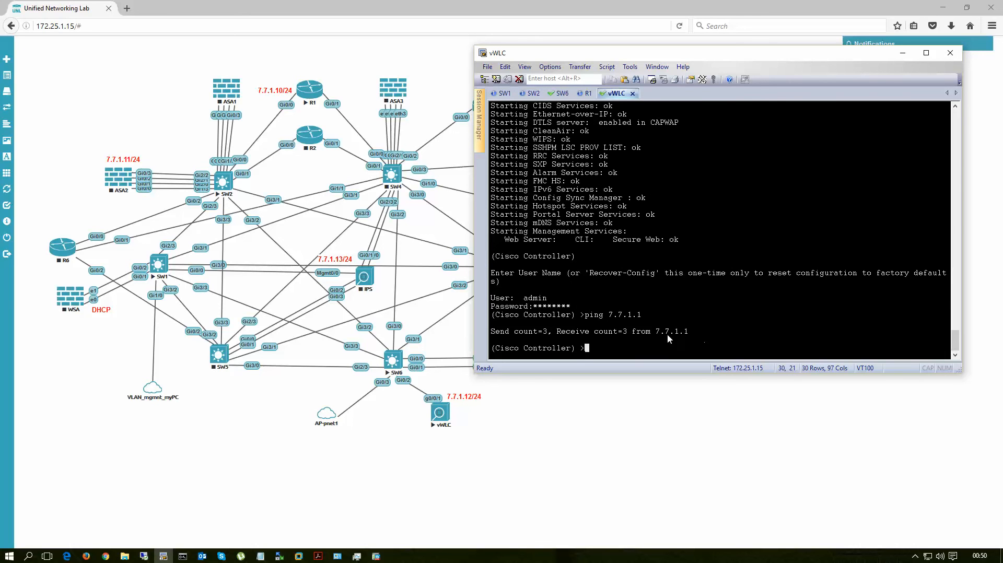
click(127, 9)
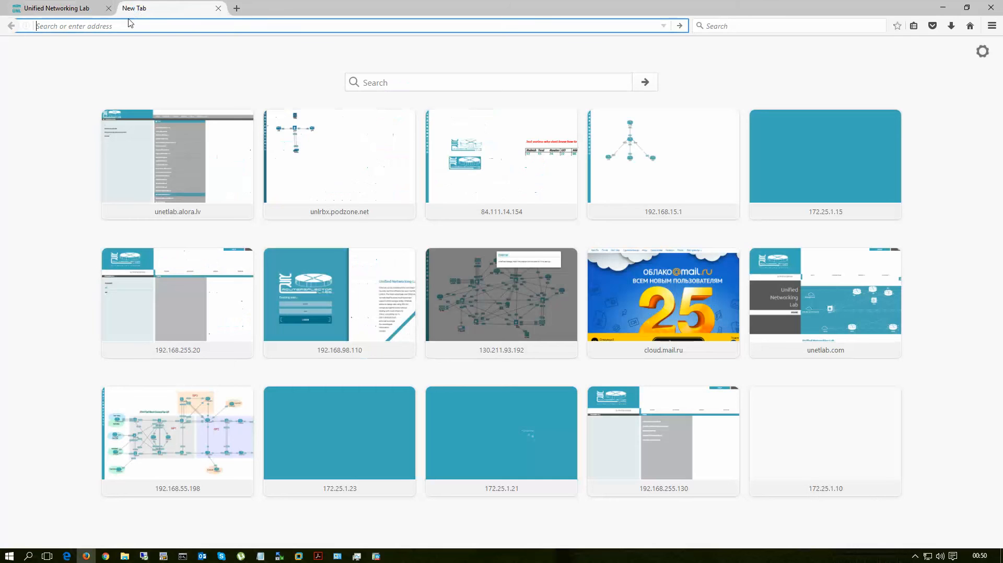
text(http)
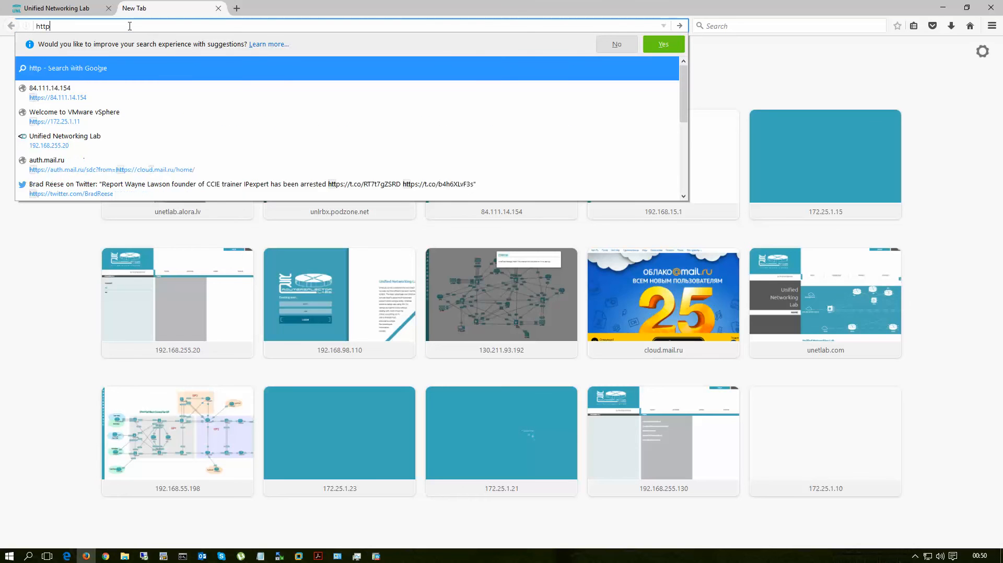
text(s://7)
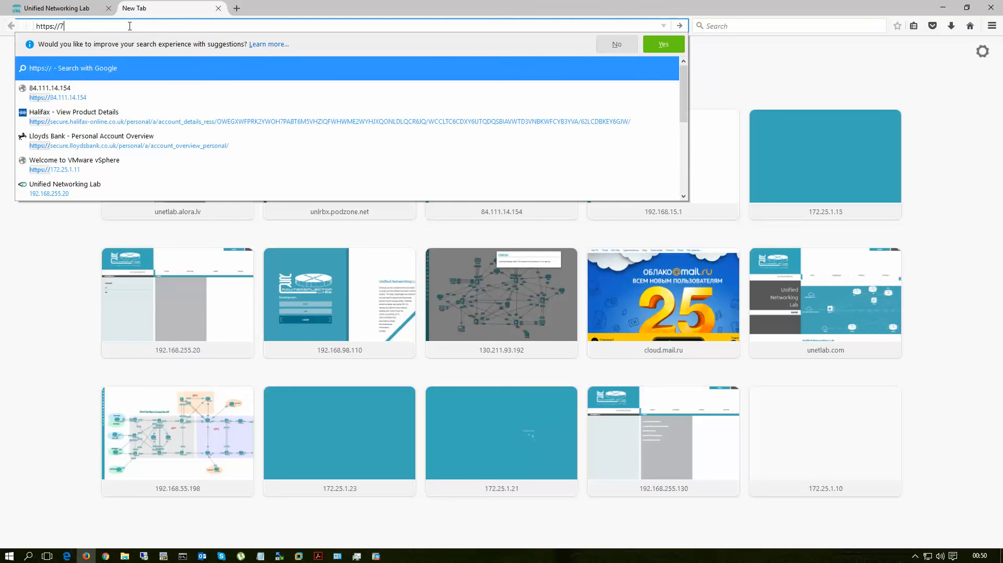
text(.7.1.12)
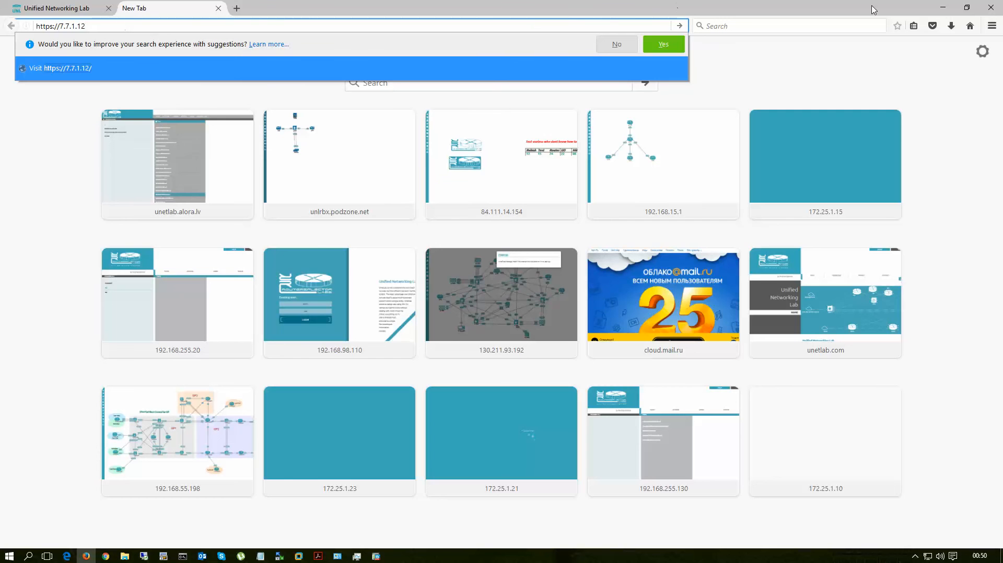
click(66, 9)
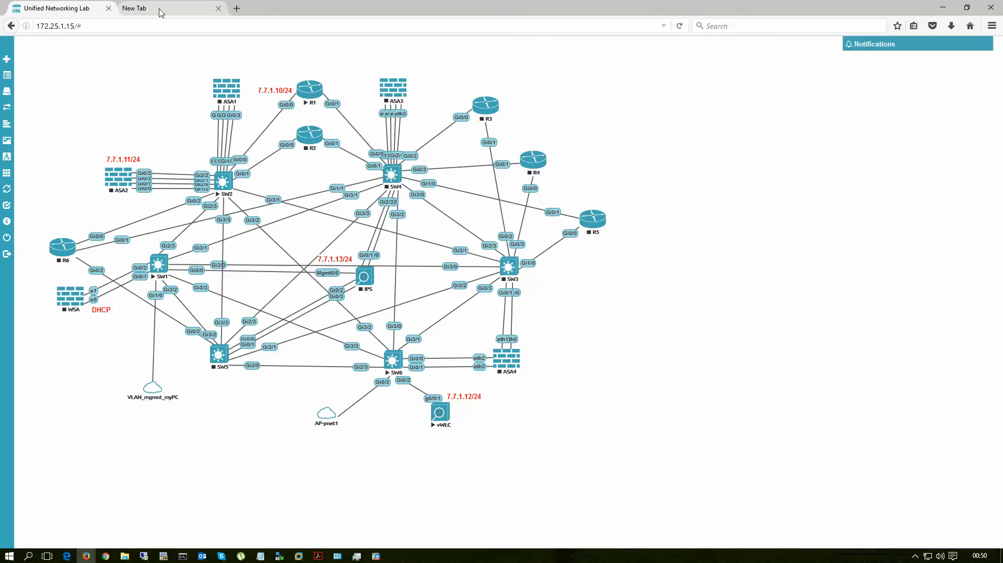
click(135, 8)
key(Return)
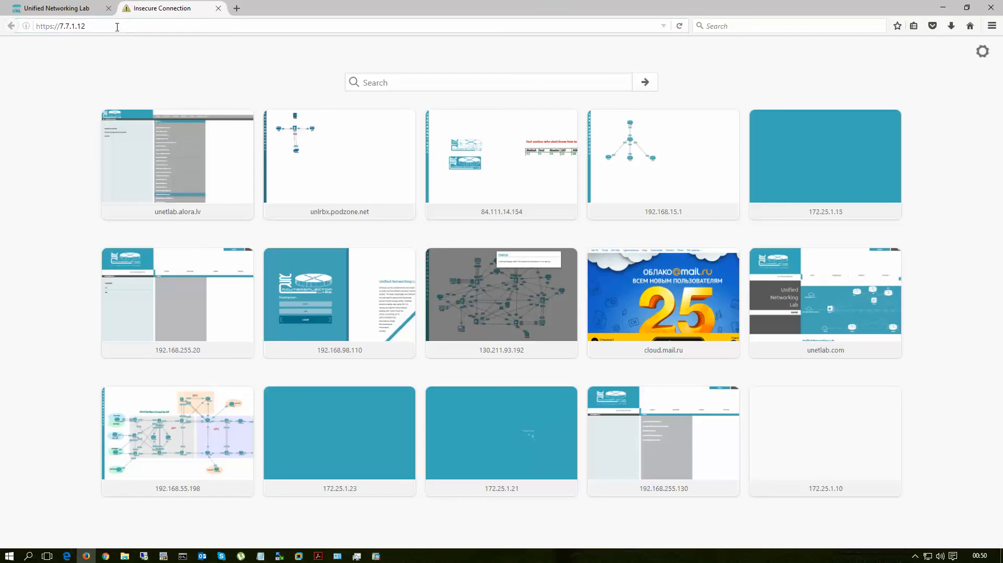
Step: Add a security exception for the self-signed certificate of 7.7.1.12
click(597, 291)
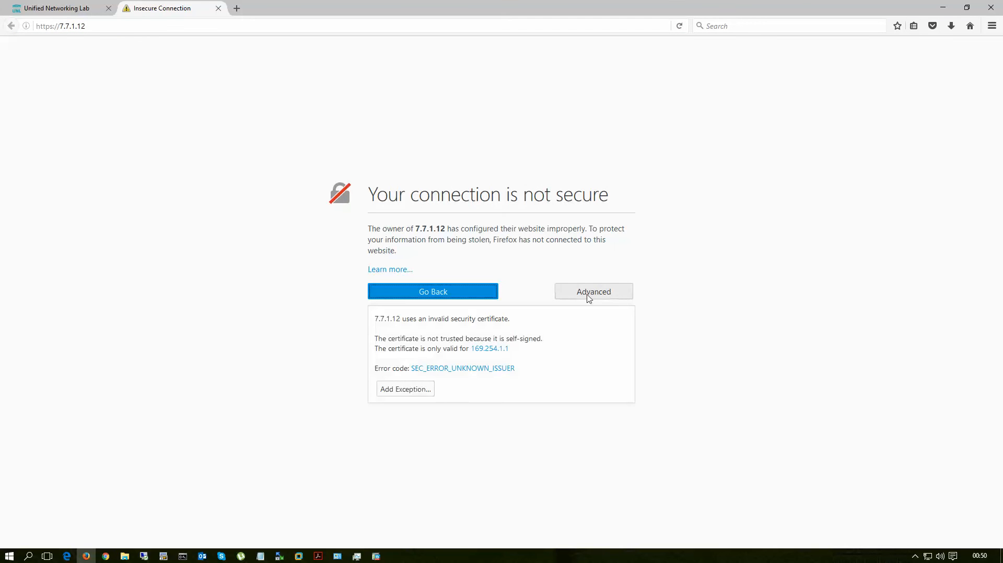
click(409, 391)
click(518, 392)
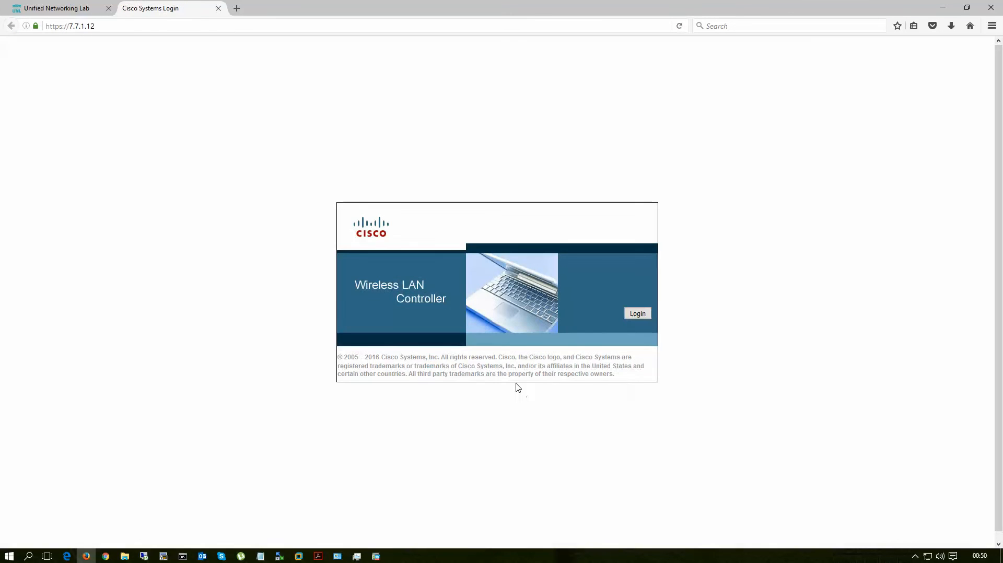
Step: Log in to the Wireless LAN Controller web interface as admin with the account password, and dismiss the offer to remember the login
click(638, 316)
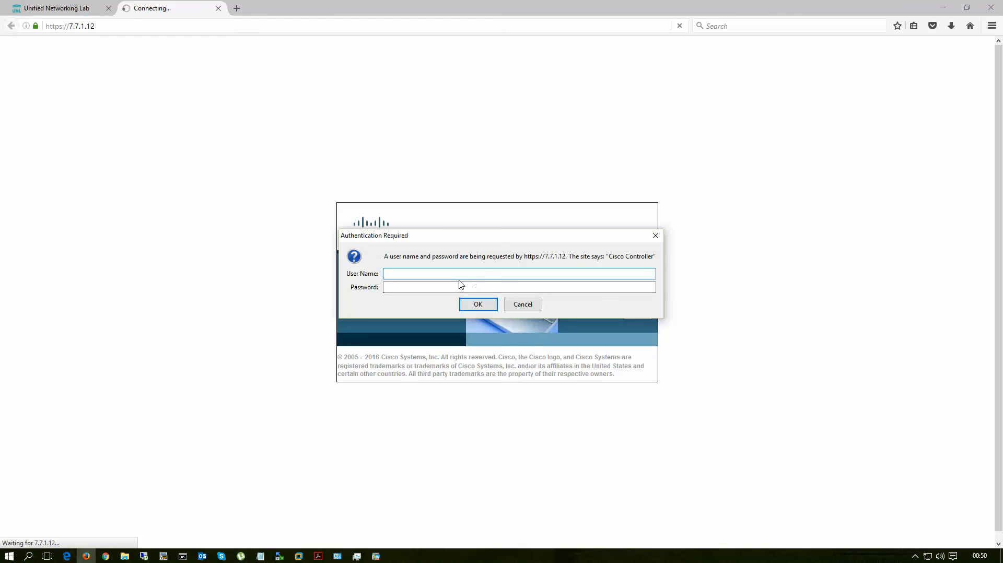
text(admin)
key(Tab)
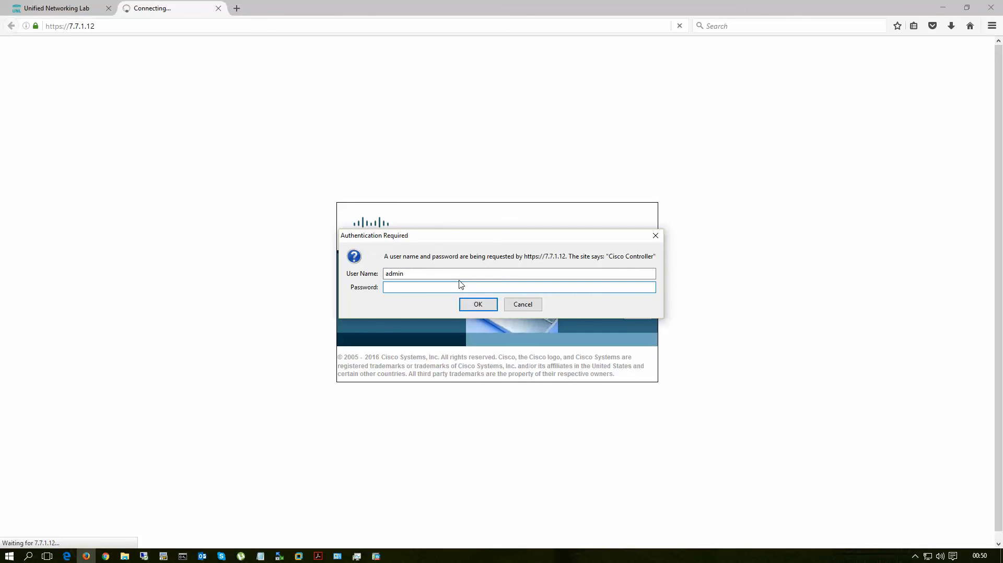
text(••••••••)
key(Return)
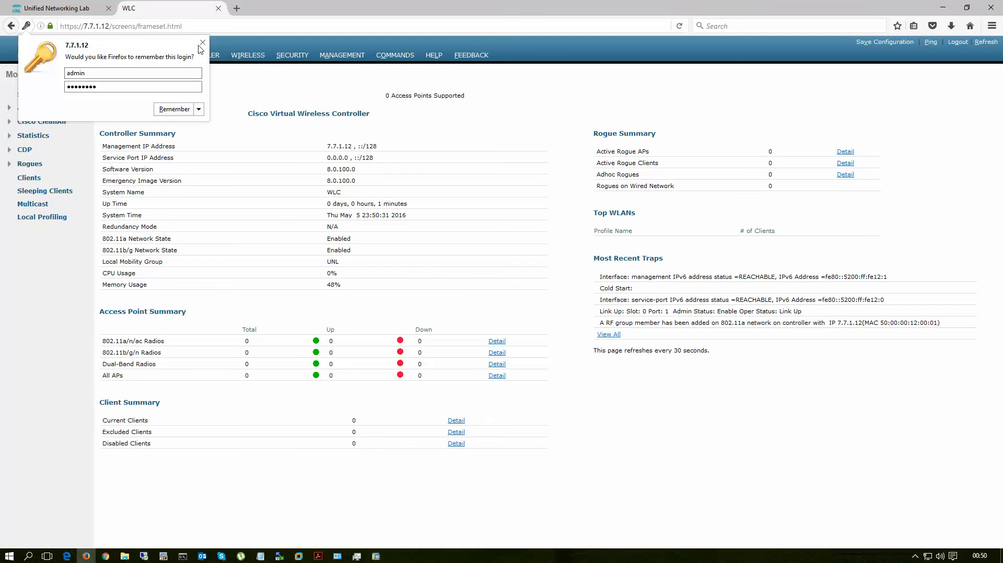
click(203, 42)
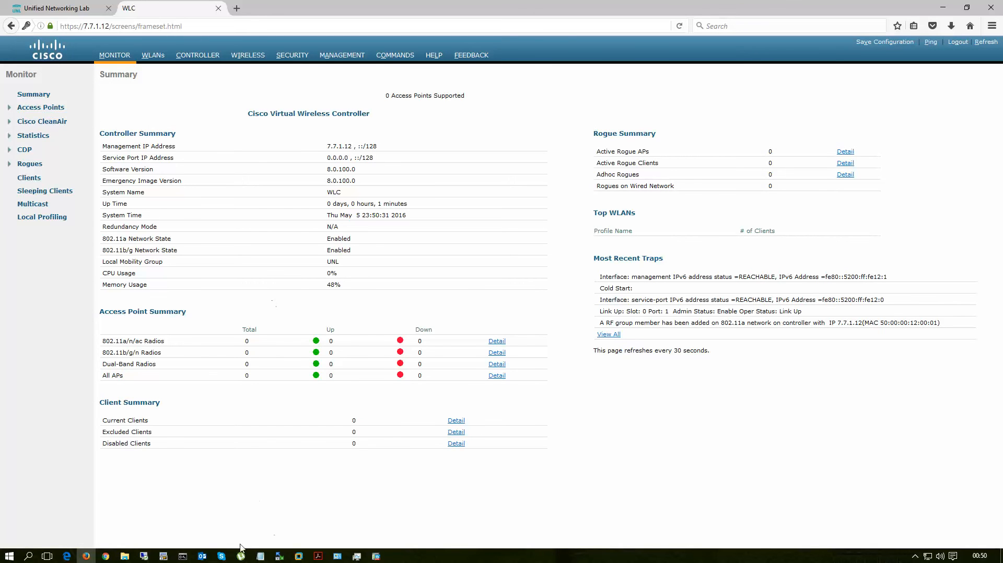
Step: Return to the lab topology and open SW1's console in privileged EXEC mode
click(67, 7)
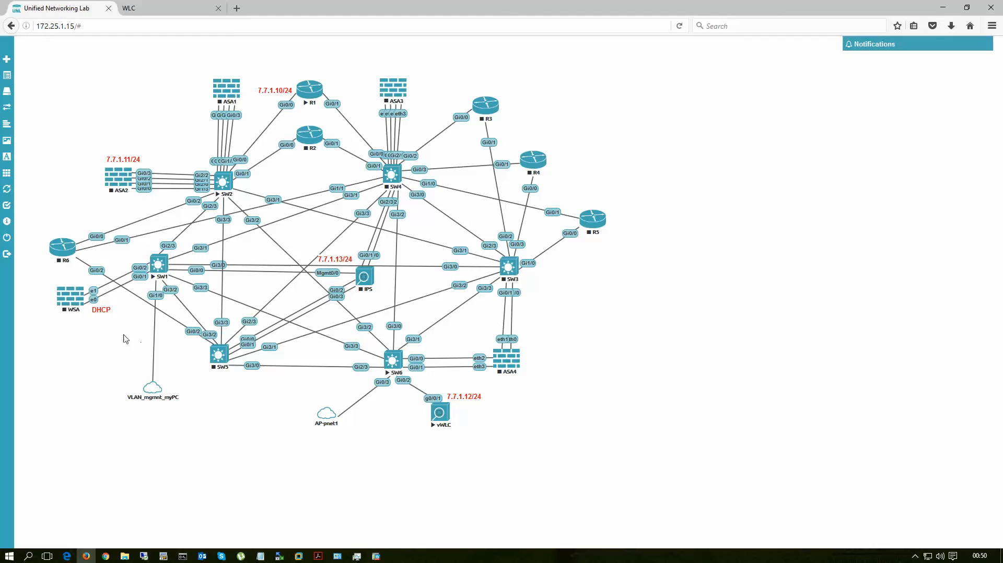
right_click(72, 296)
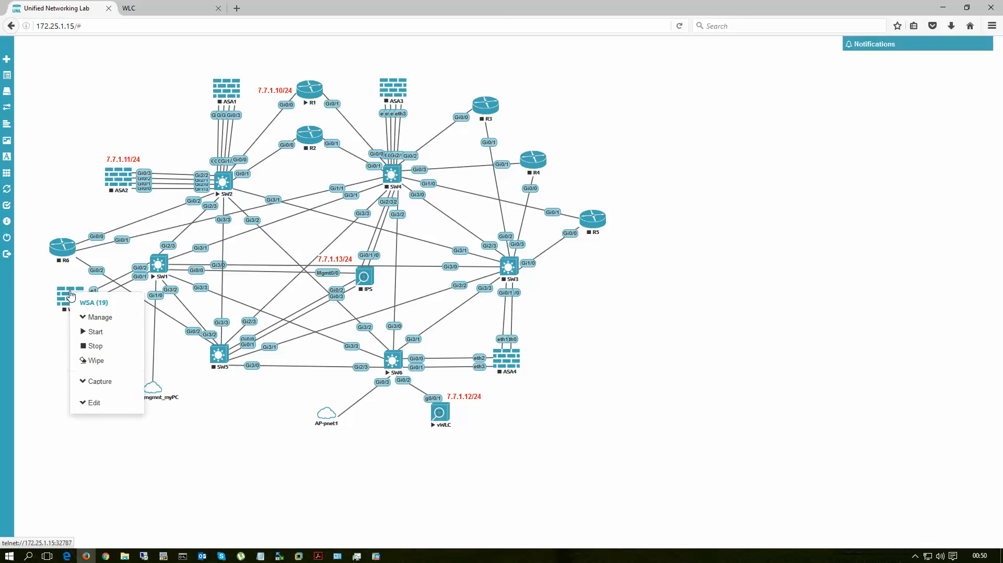
click(96, 333)
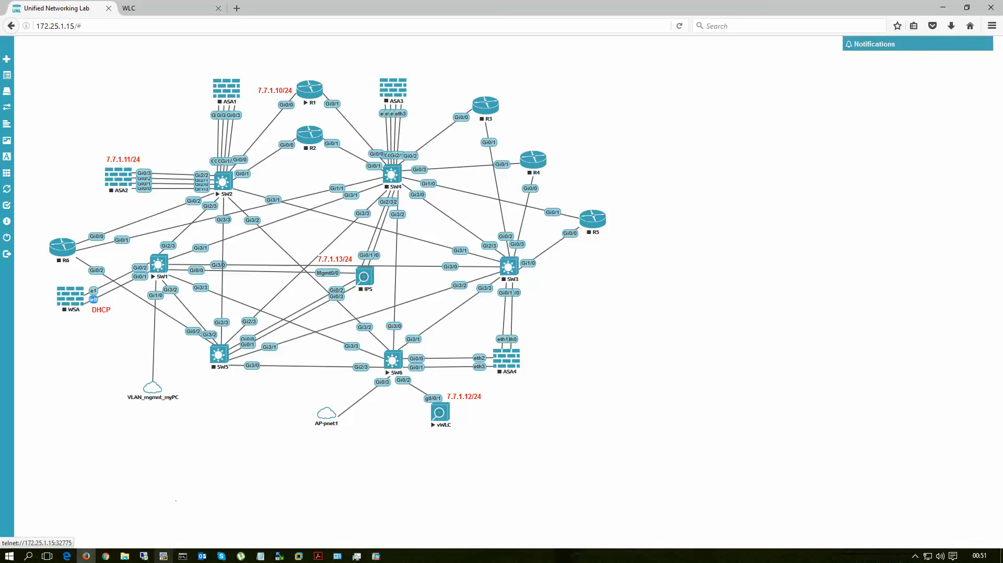
click(163, 556)
click(171, 275)
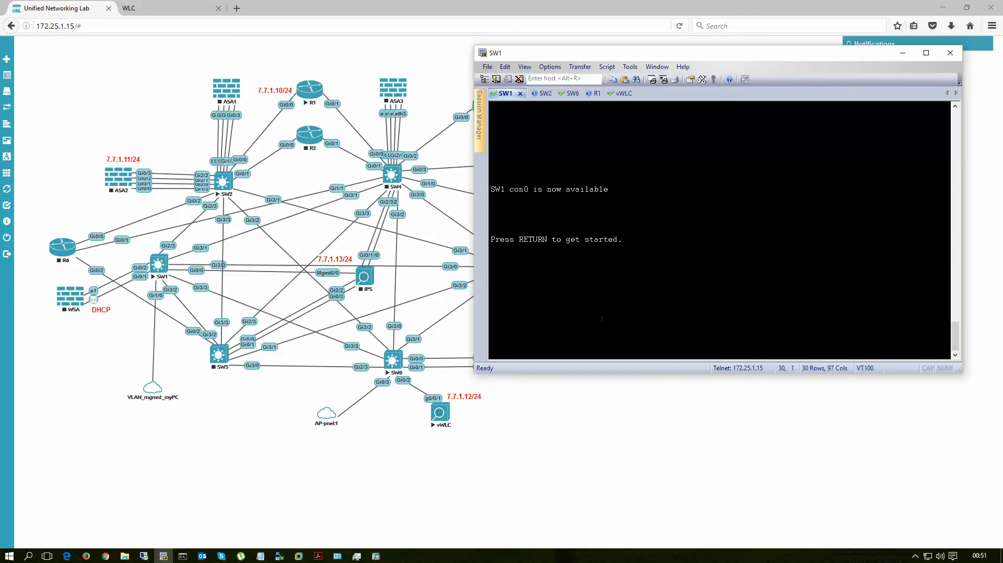
key(Return)
key(Return)
text(en)
key(Return)
Step: Display the running configuration of interface g0/1 on SW1
text(sh)
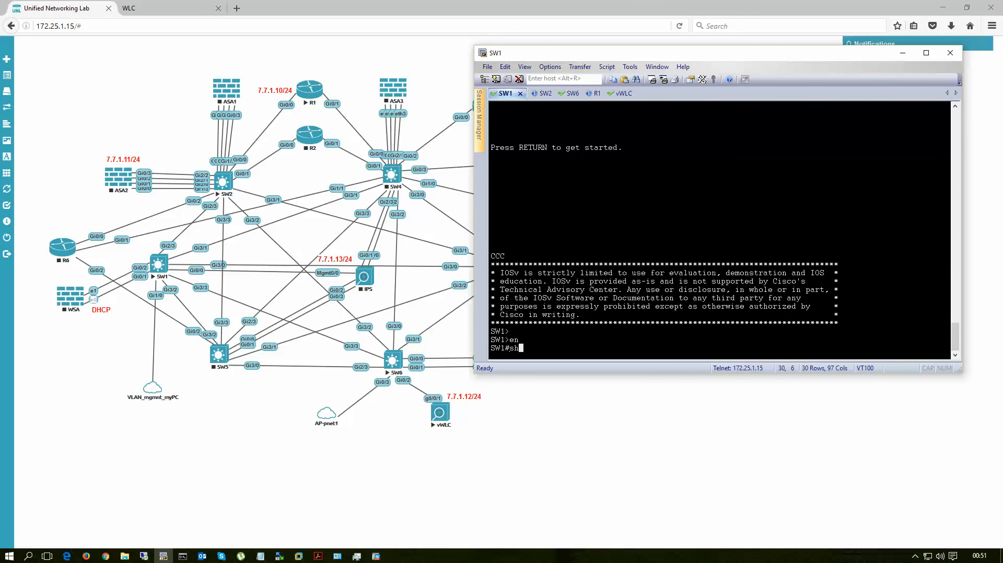
text( run int g0/1)
key(Return)
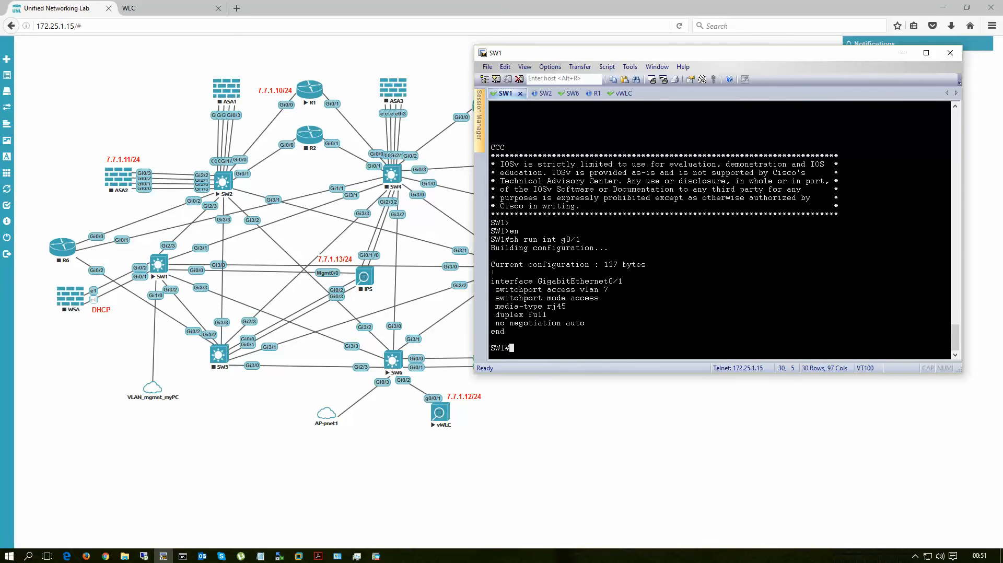
key(Return)
key(Return)
key(Return)
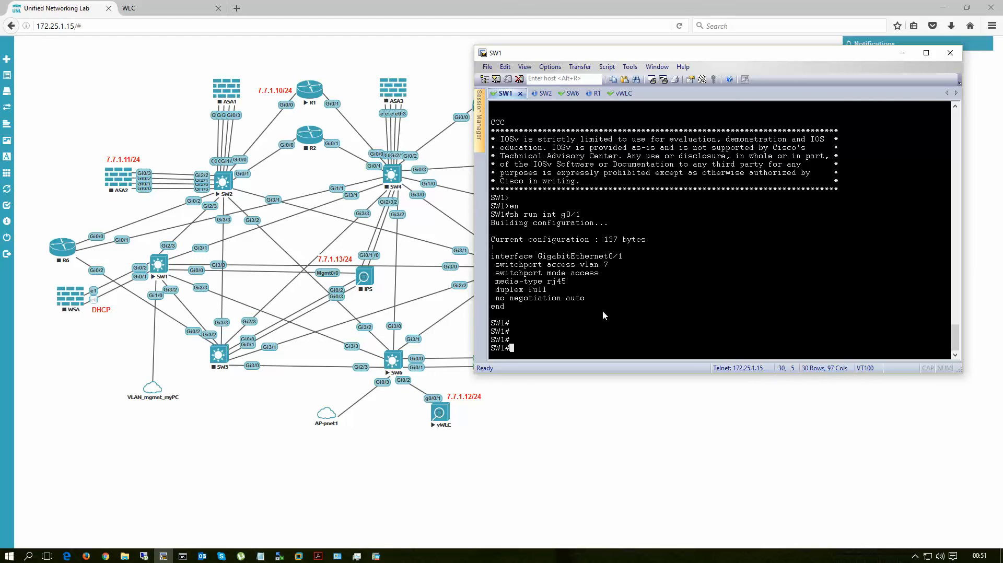
Step: Disable auto-negotiation on SW1's interface g0/1 with no negotiation auto
text(conf t)
key(Return)
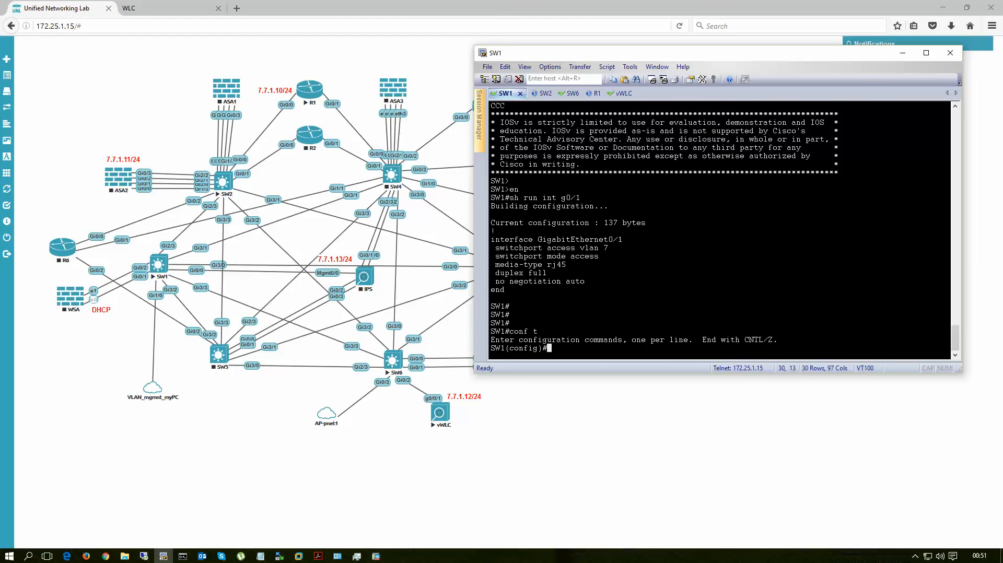
text(int g0/1)
key(Return)
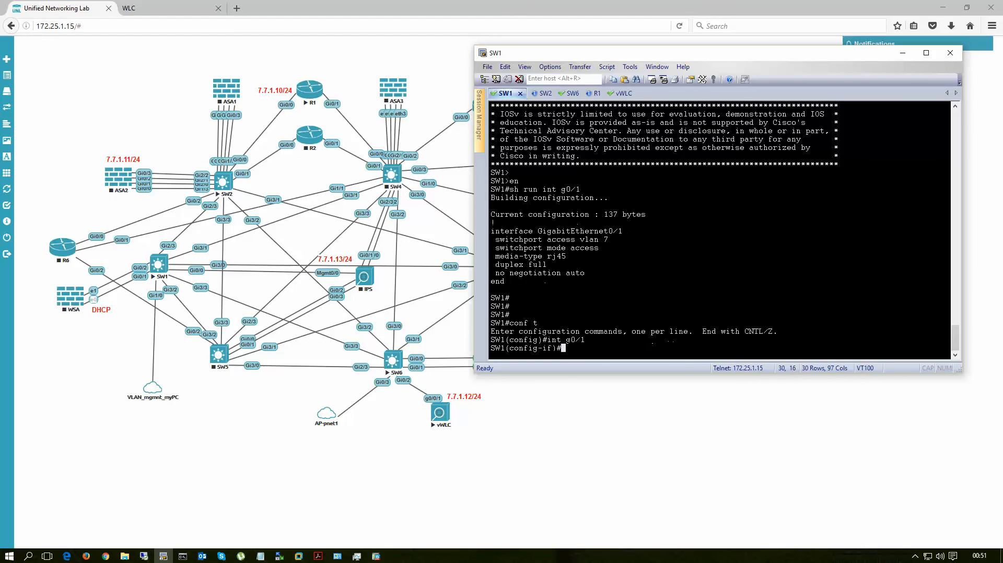
text(no neg)
key(Tab)
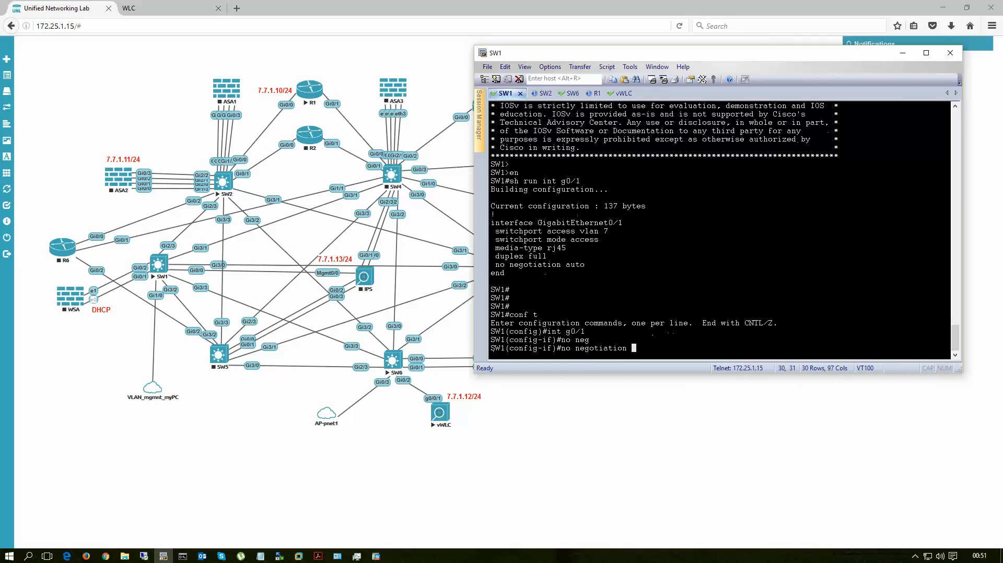
text(out)
key(Return)
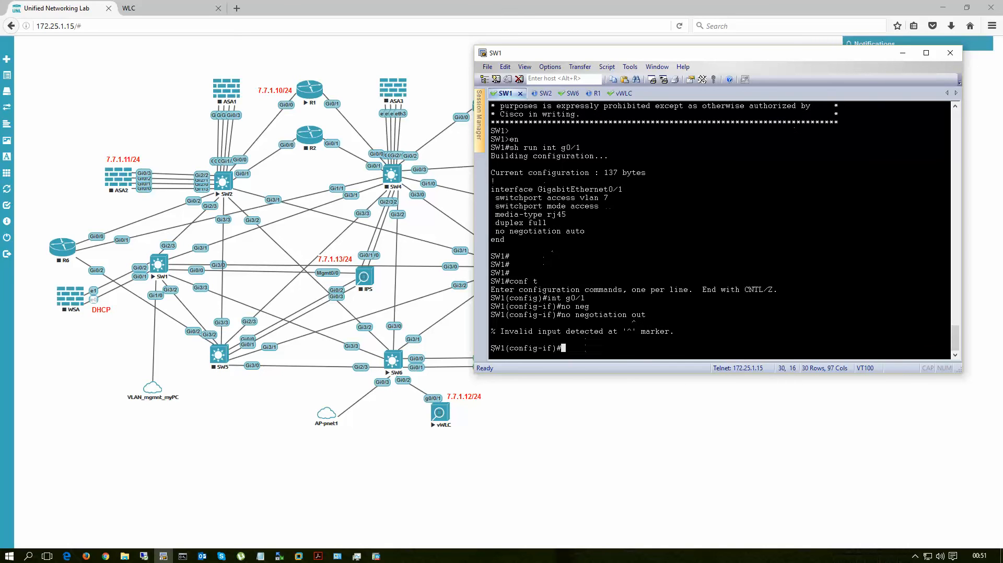
key(Up)
key(BackSpace)
key(BackSpace)
key(BackSpace)
text(auto)
key(Return)
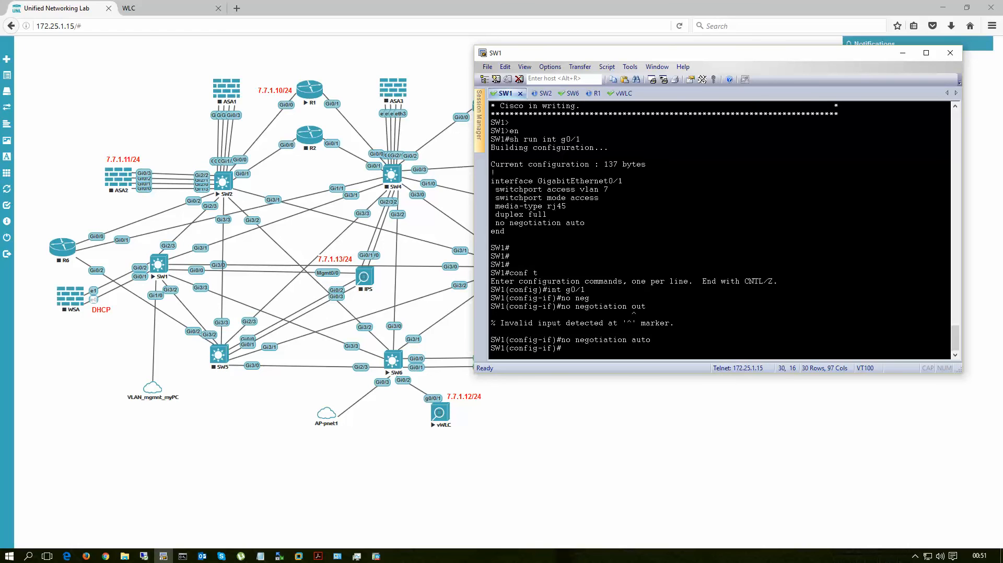
Step: Set SW1's interface g0/1 to full duplex and save the switch configuration
text(du full)
key(Return)
key(ctrl+z)
key(Return)
text(wr)
key(Return)
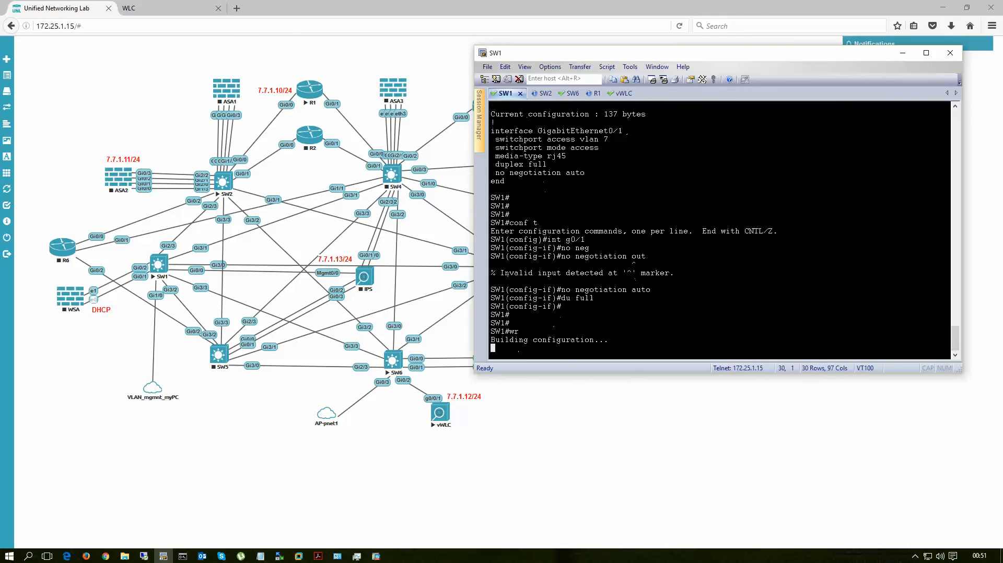
Step: Start the WSA node in the lab topology and open its console session
right_click(67, 300)
click(93, 332)
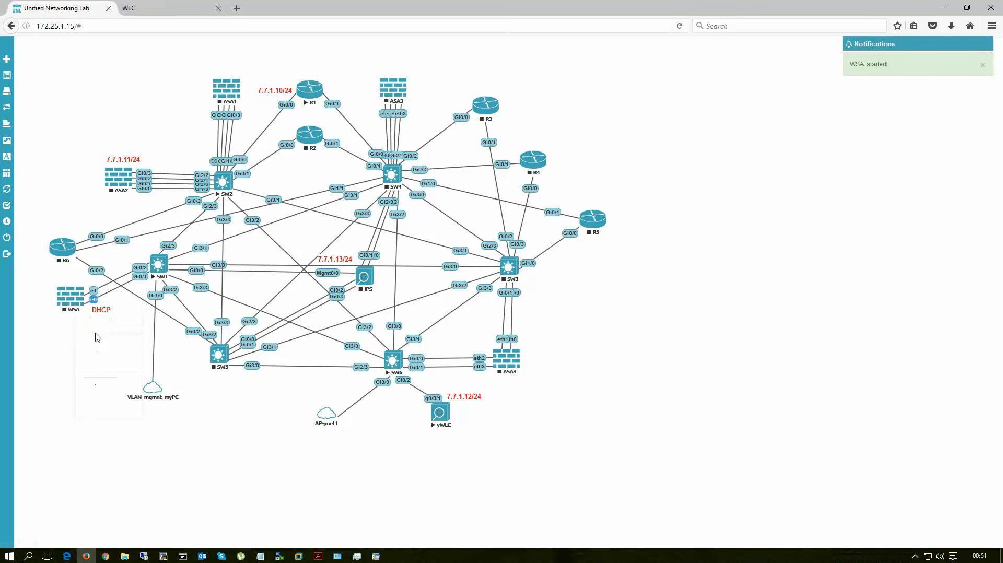
click(70, 297)
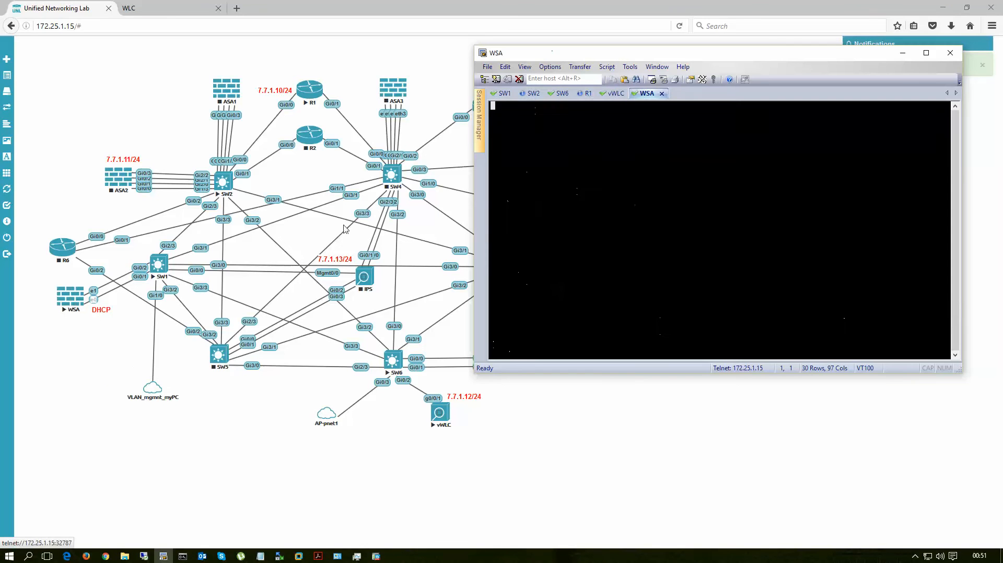
drag(707, 55, 667, 109)
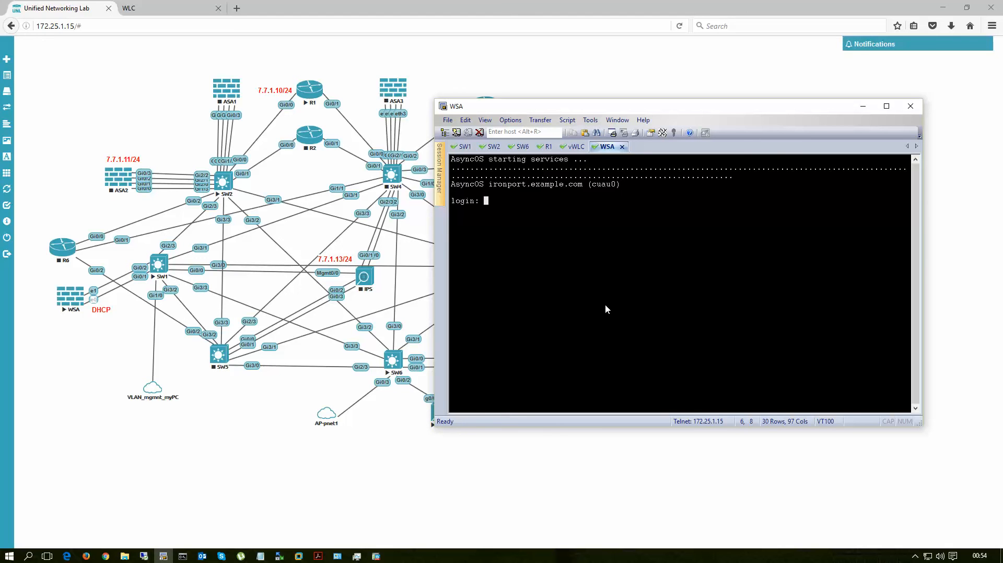
Step: Log in to the WSA console as admin with the account password and continue to the command prompt
text(admin)
key(Return)
key(Return)
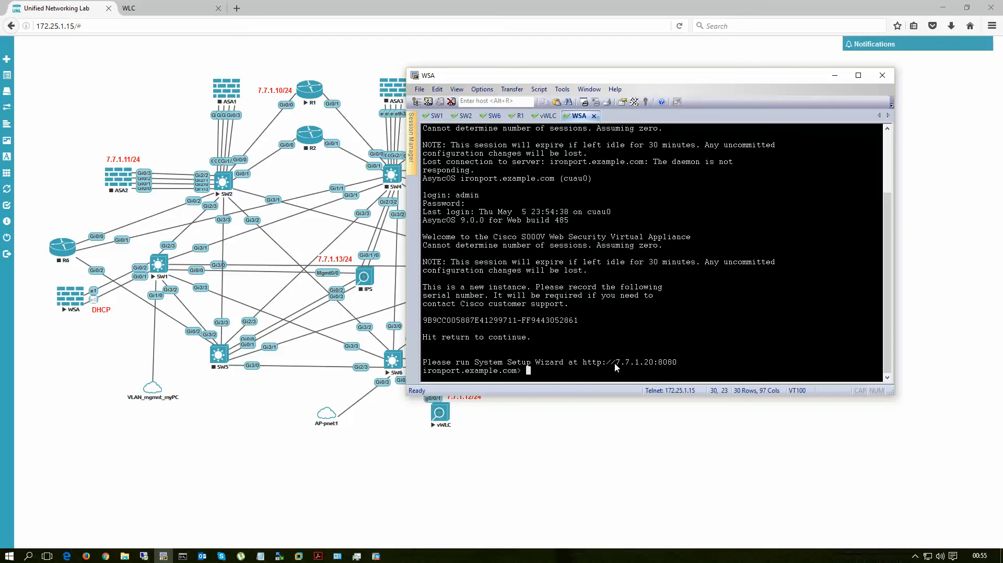
Step: Check the WSA's System Setup Wizard address against the DHCP bindings on R1, and return to the WSA console
drag(616, 367, 655, 367)
click(515, 116)
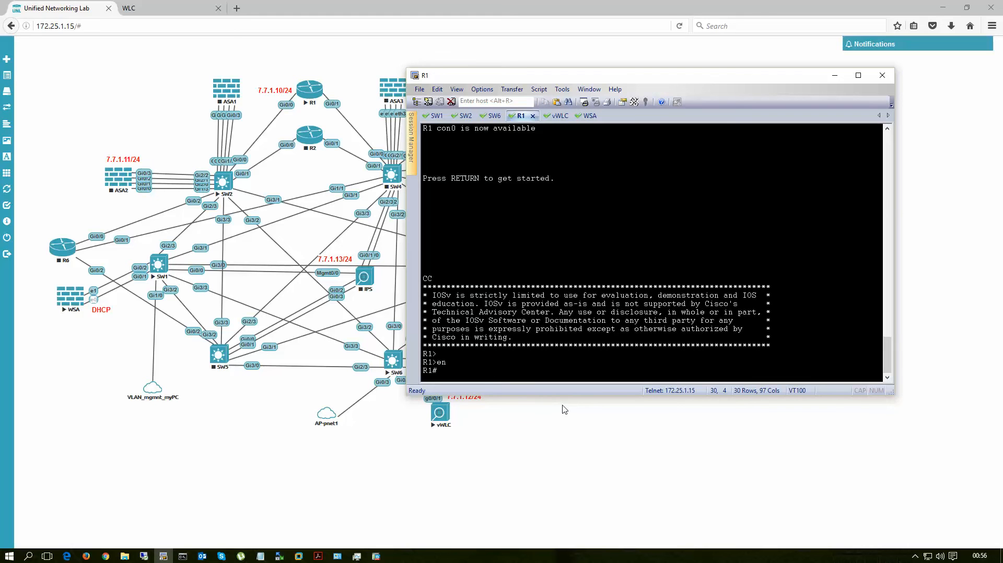
text(sh ip d)
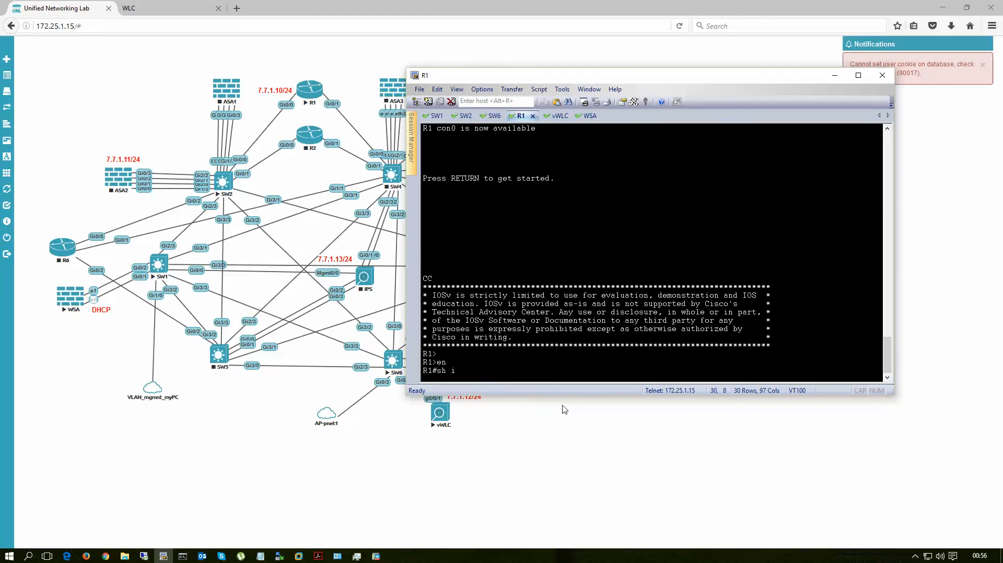
text(p bind)
key(Tab)
key(Return)
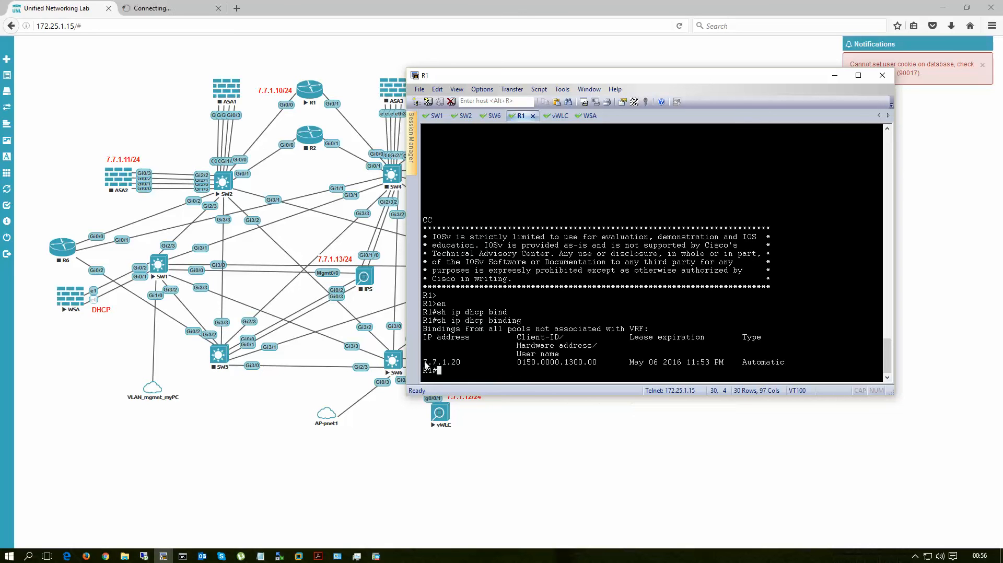
drag(424, 363, 470, 365)
click(583, 116)
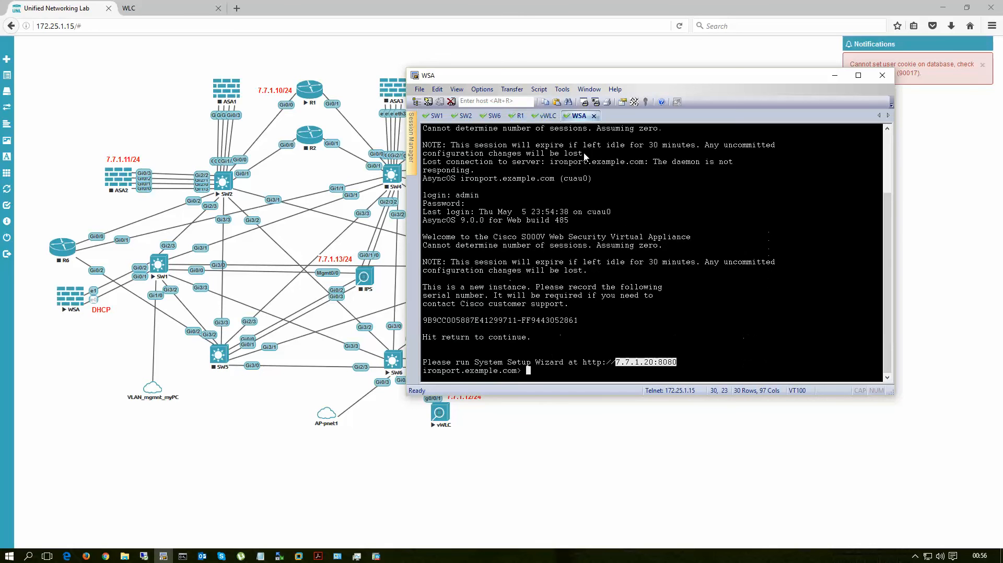
click(585, 367)
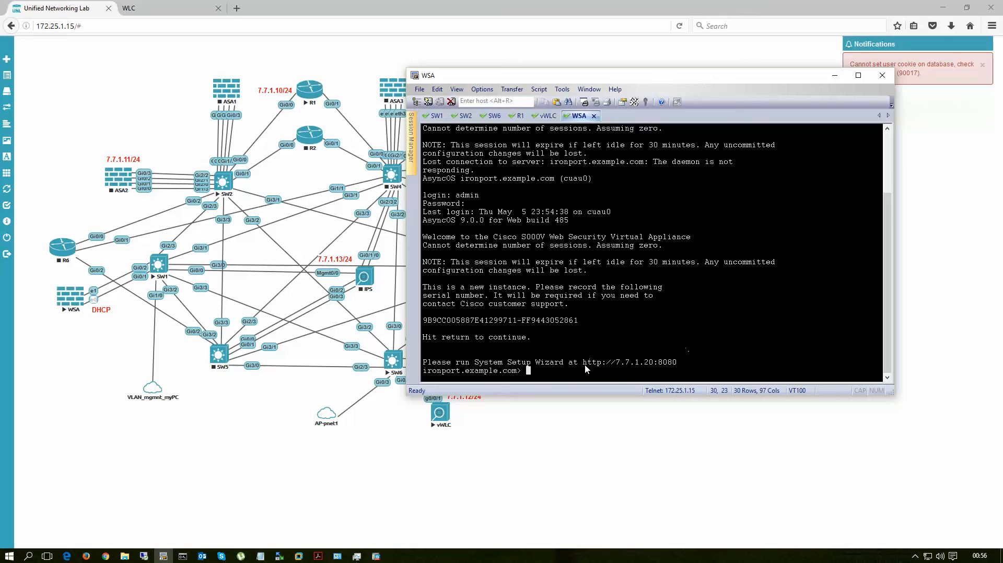
drag(583, 364, 680, 368)
key(ctrl+c)
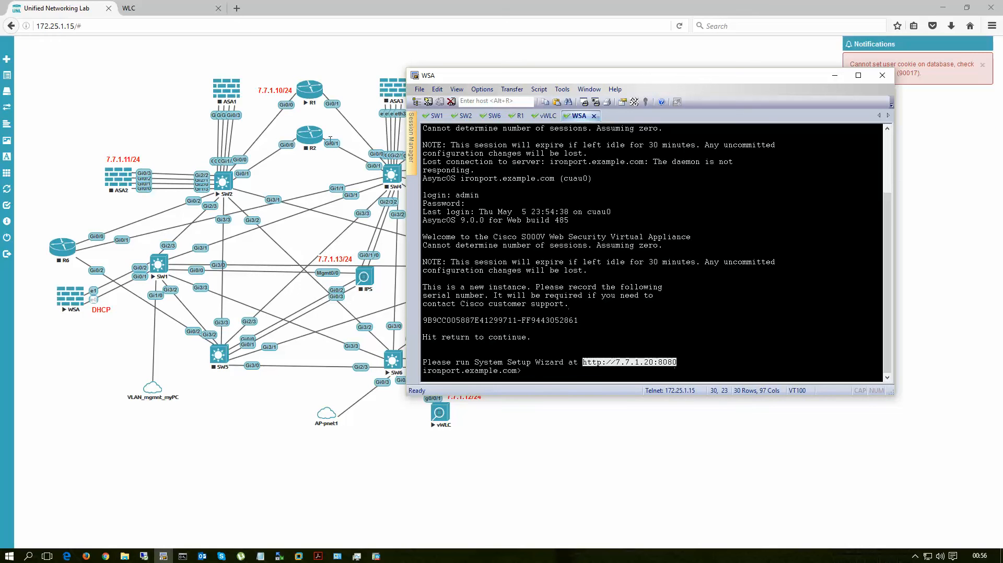
click(236, 8)
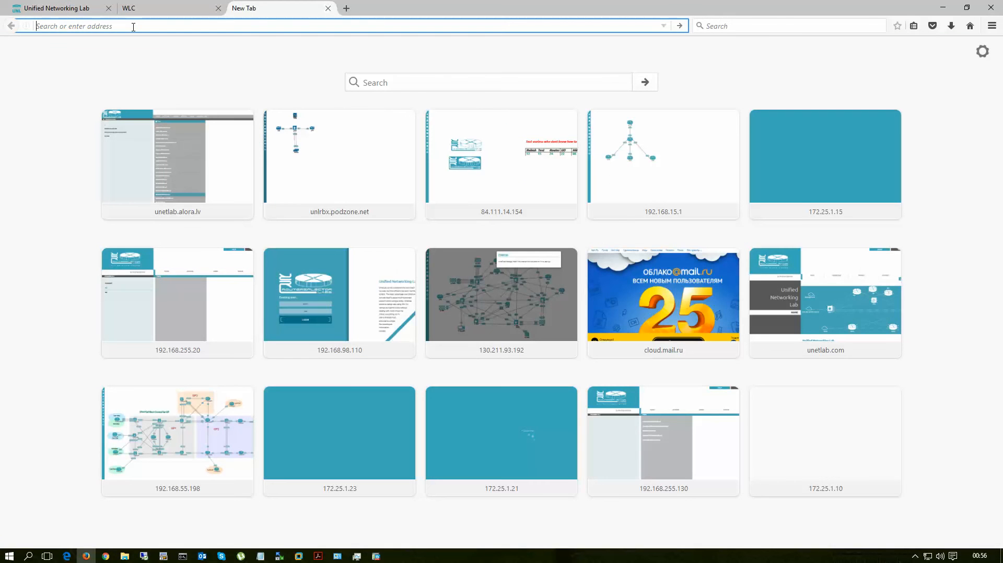
key(ctrl+v)
key(Return)
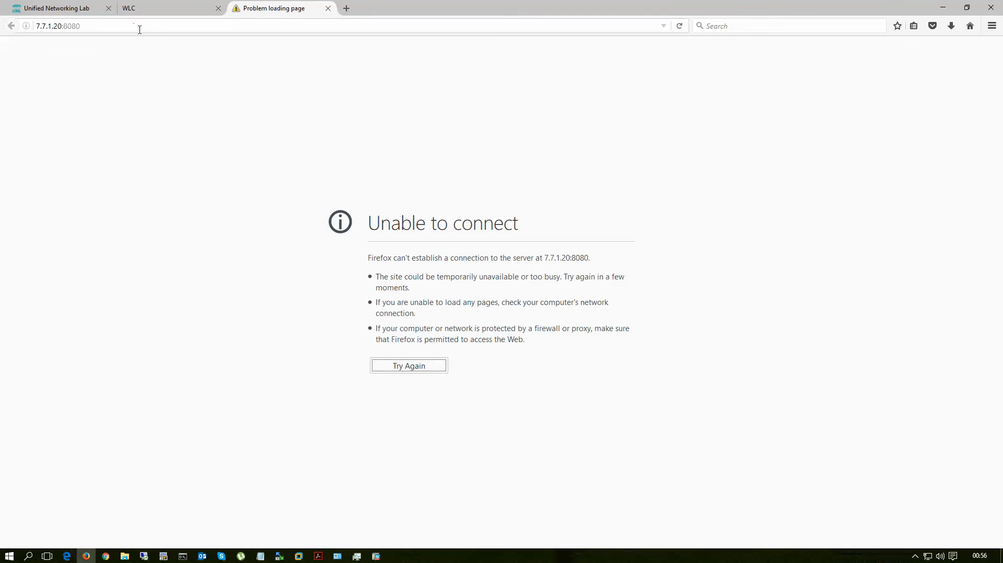
click(105, 28)
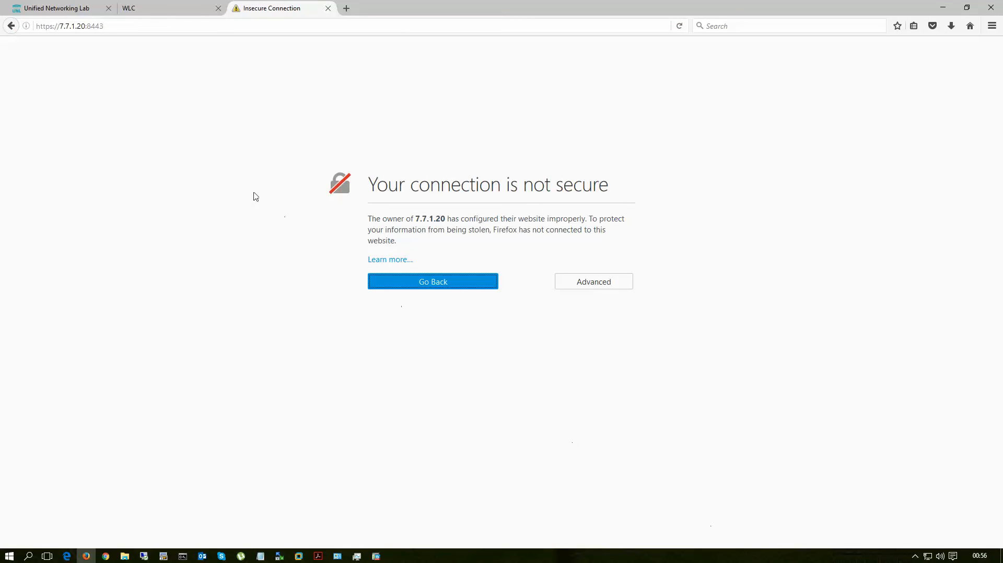
click(118, 27)
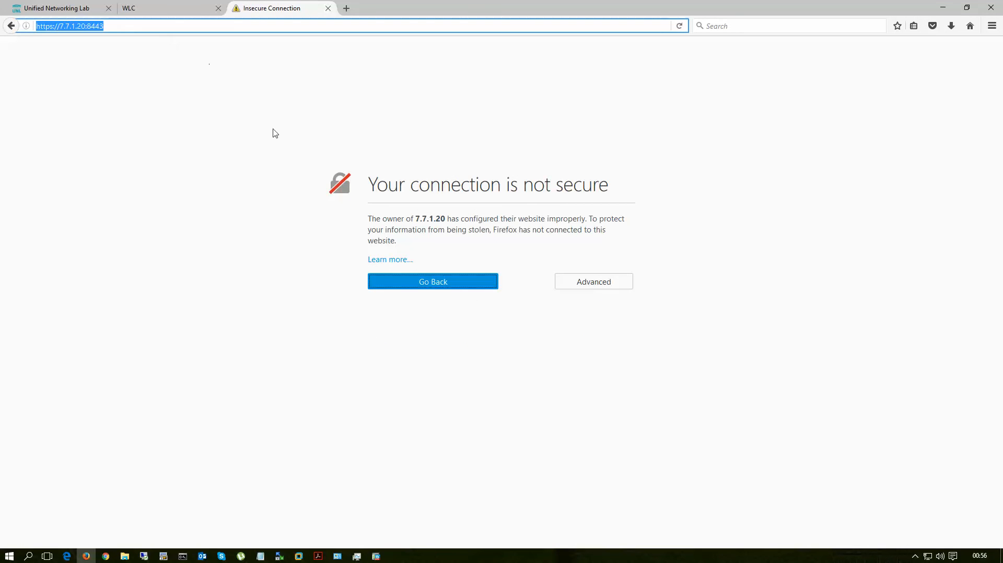
click(591, 285)
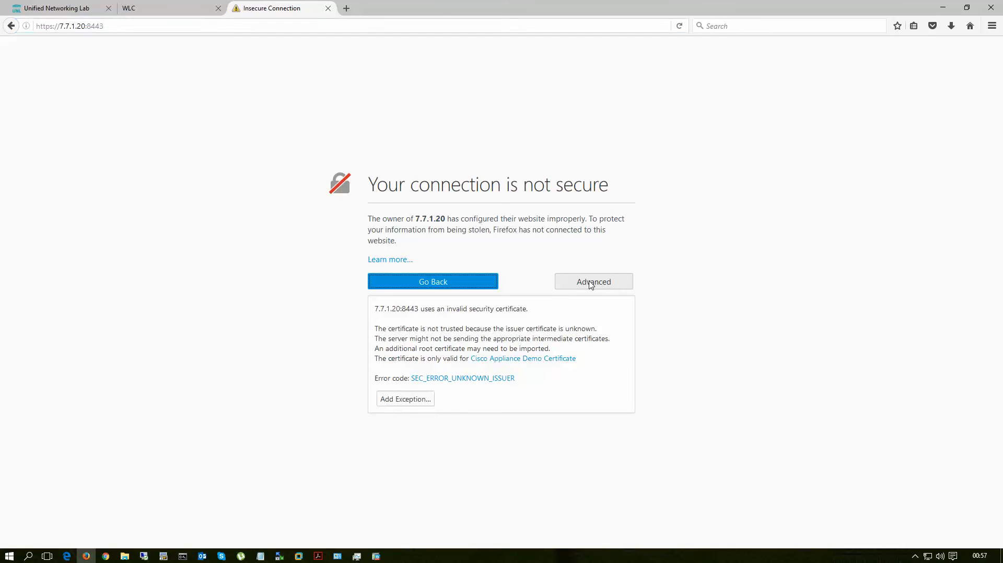
click(404, 406)
click(536, 392)
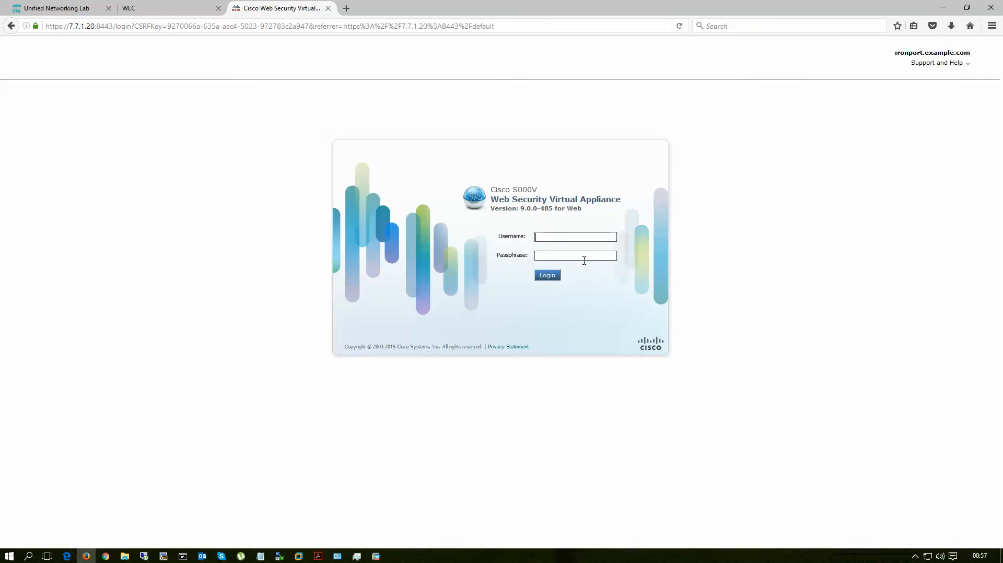
Step: Log in to the WSA web interface as admin with the account passphrase and dismiss the offer to remember the login
text(admin)
key(Tab)
key(Return)
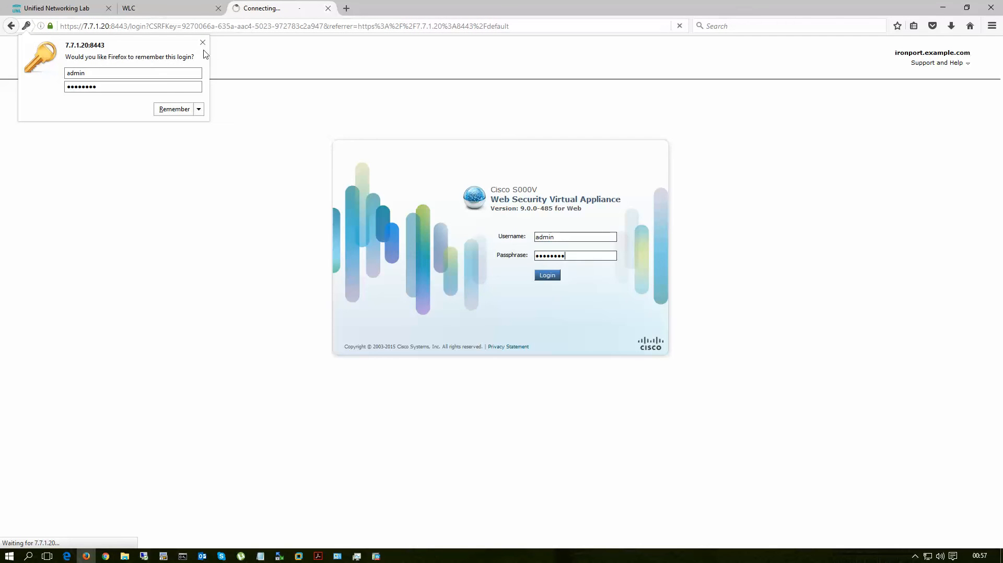
click(203, 43)
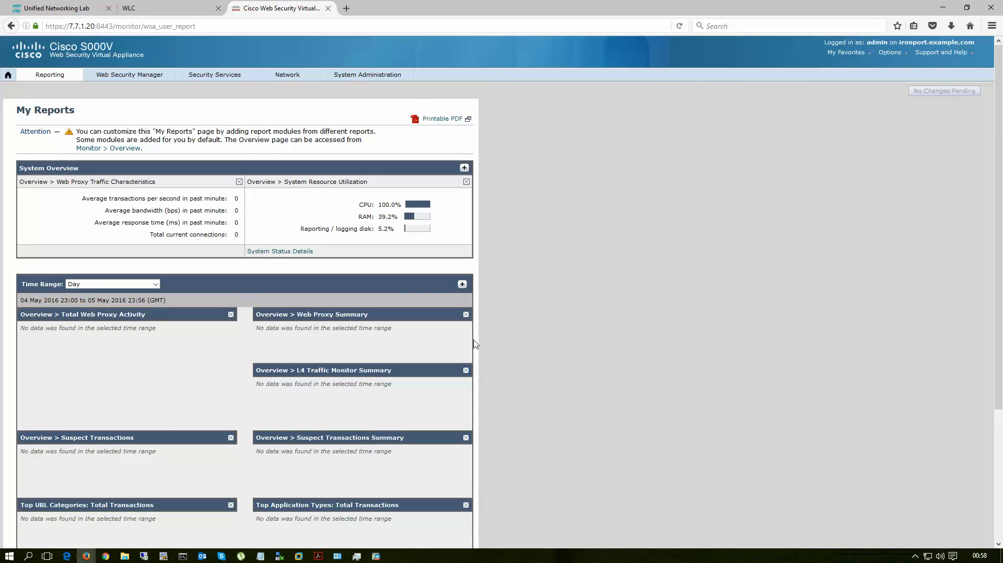
Step: Open the WSA's network Interfaces page and check the IP address and netmask of port M1
click(134, 78)
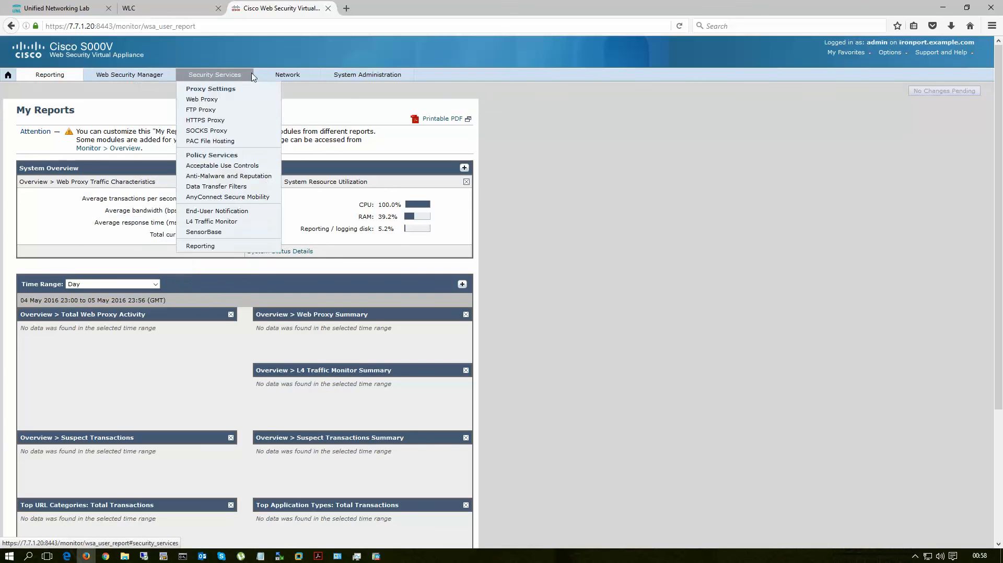
click(281, 89)
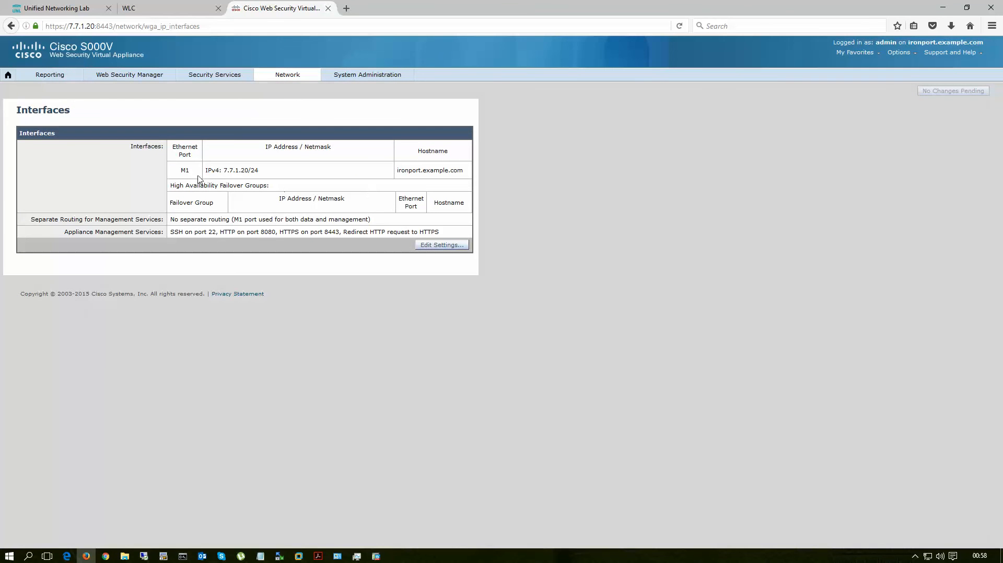
drag(225, 170, 260, 174)
double_click(184, 170)
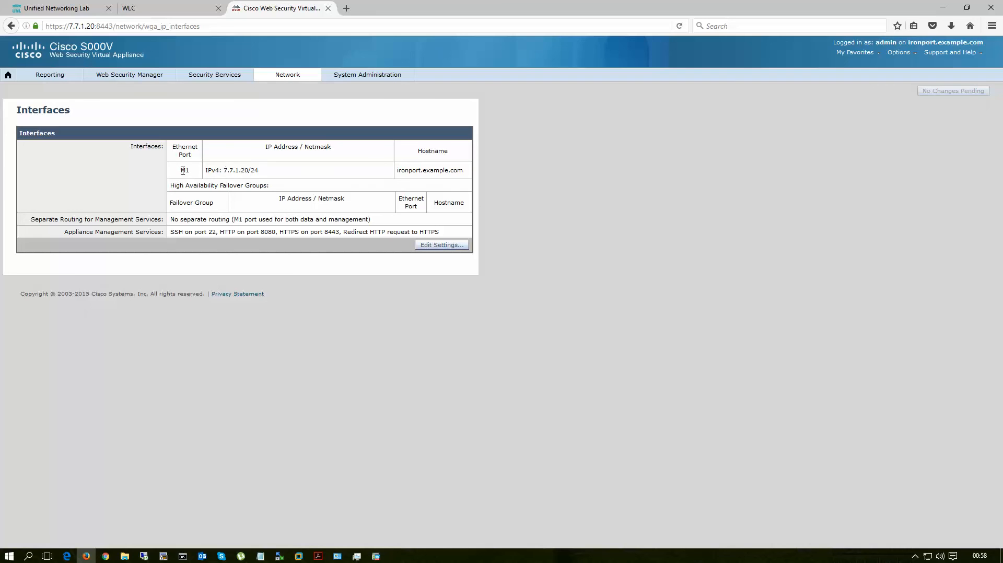
Step: Review the lab topology, the WLC summary page and the WSA Interfaces page in the browser
click(68, 14)
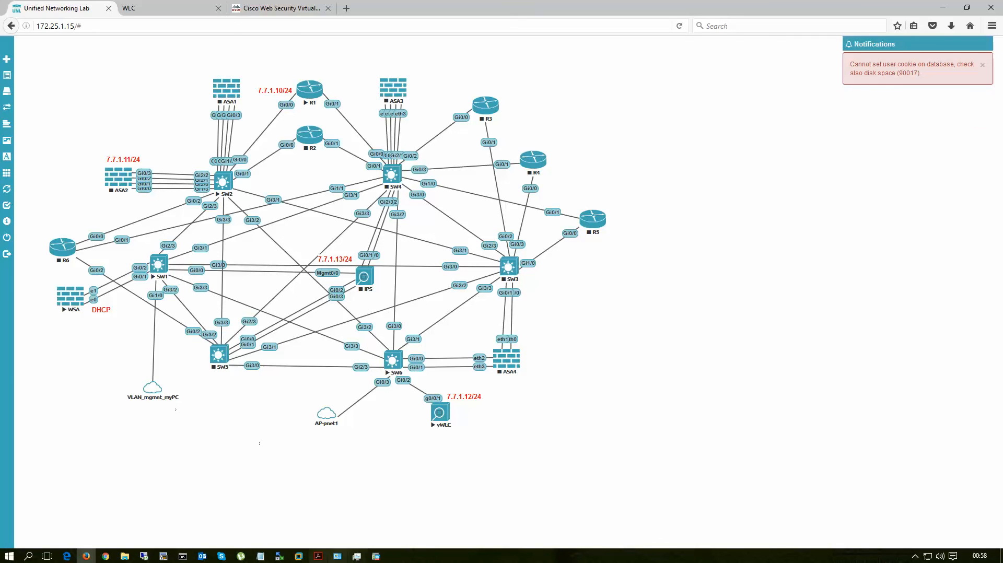
click(87, 556)
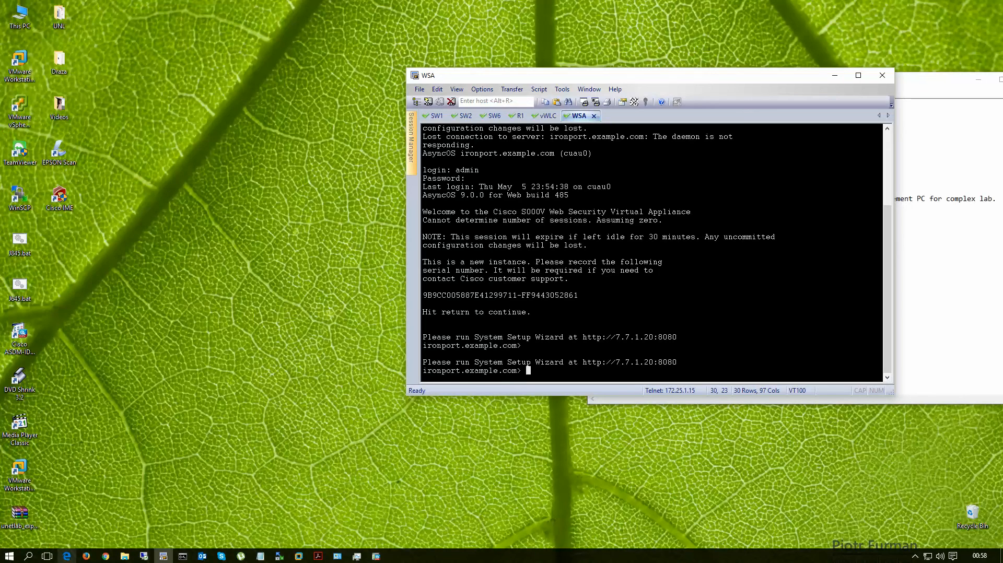
click(87, 556)
click(282, 10)
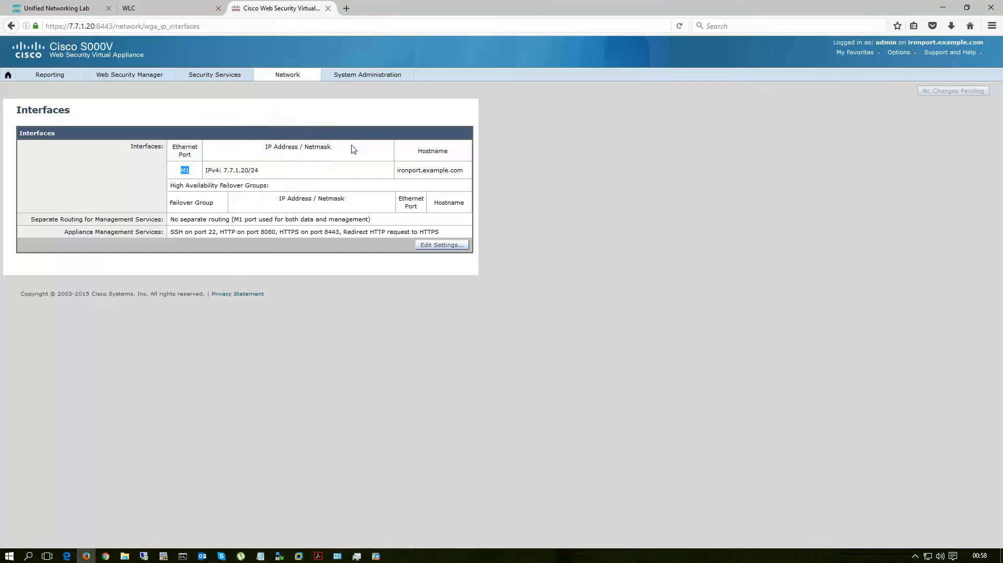
click(169, 10)
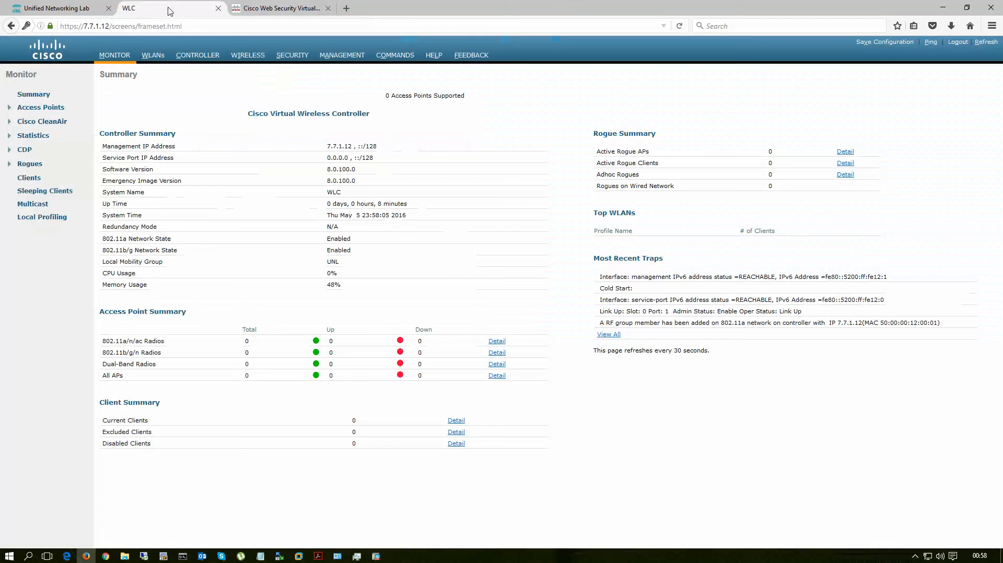
click(282, 10)
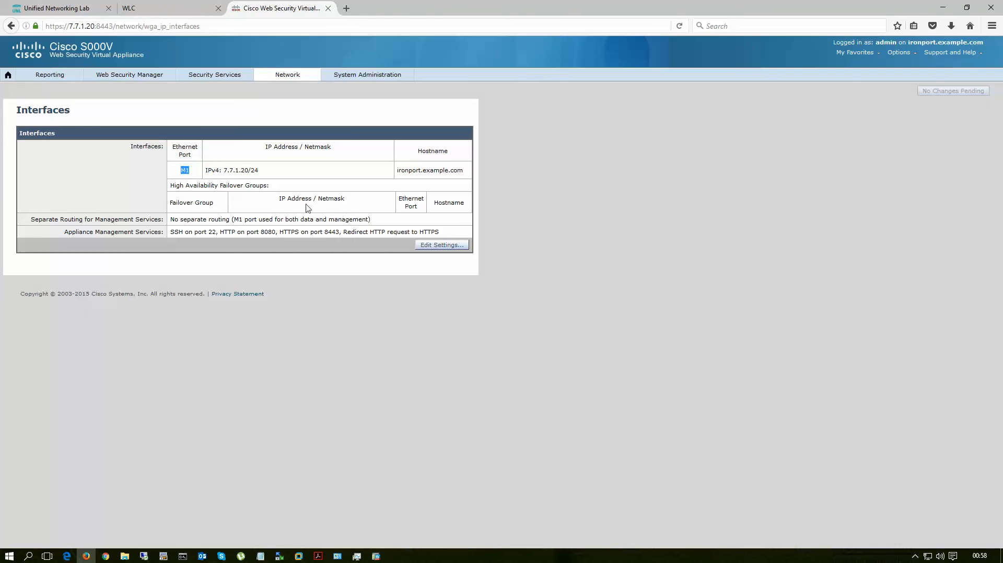
Step: Minimize the browser and rearrange the WSA console and Notepad windows so the lab management notes are fully readable
click(941, 10)
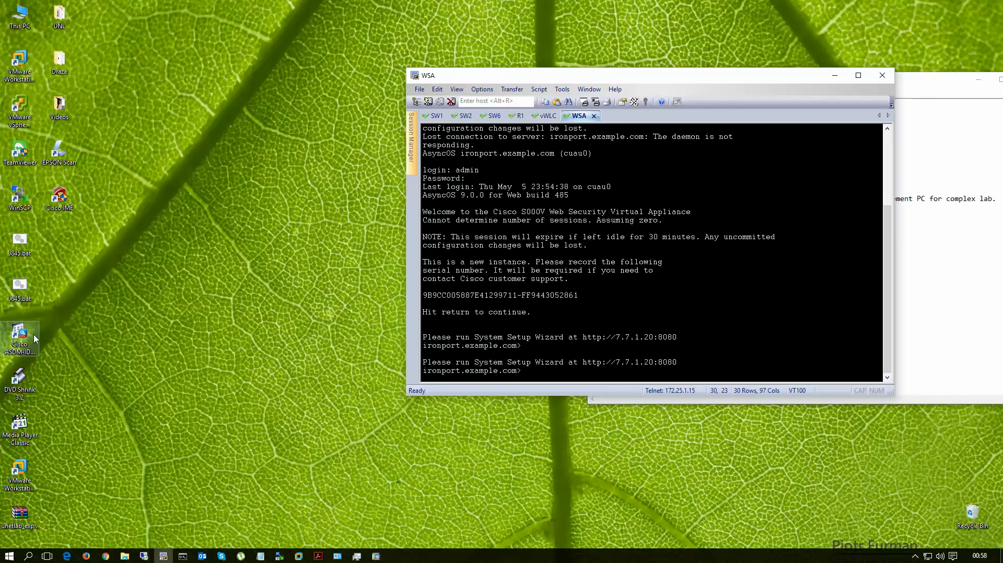
drag(606, 79, 307, 93)
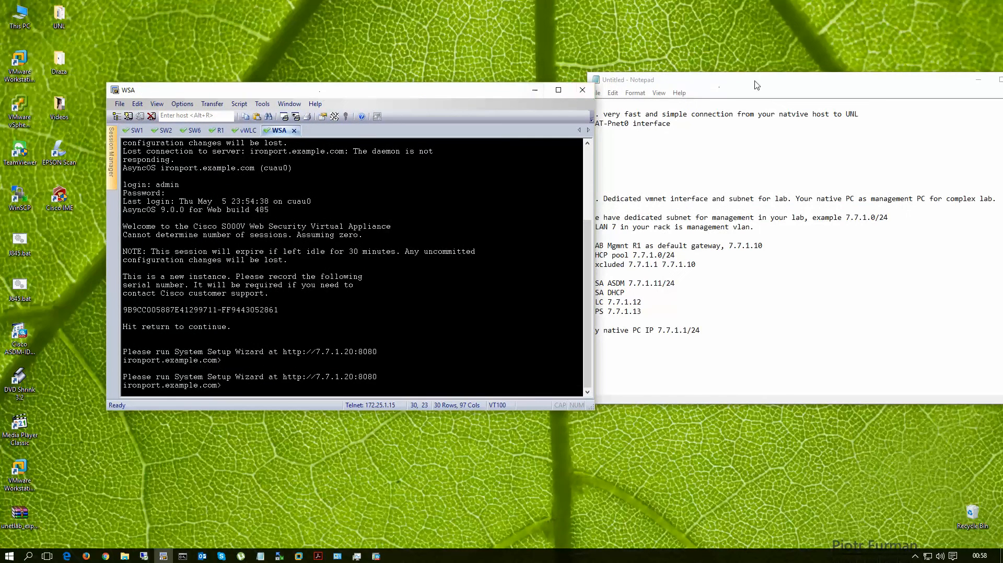
drag(755, 81, 564, 61)
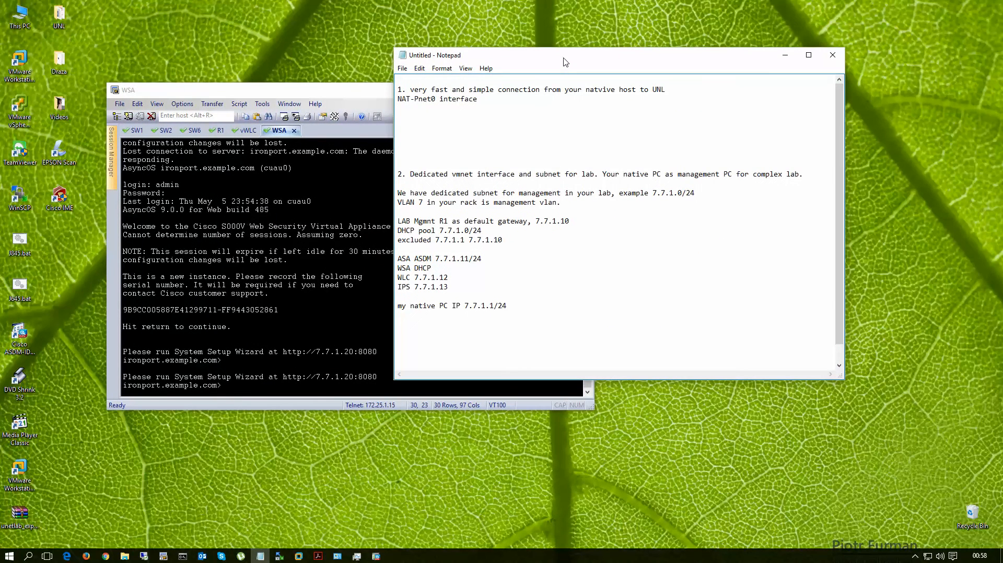